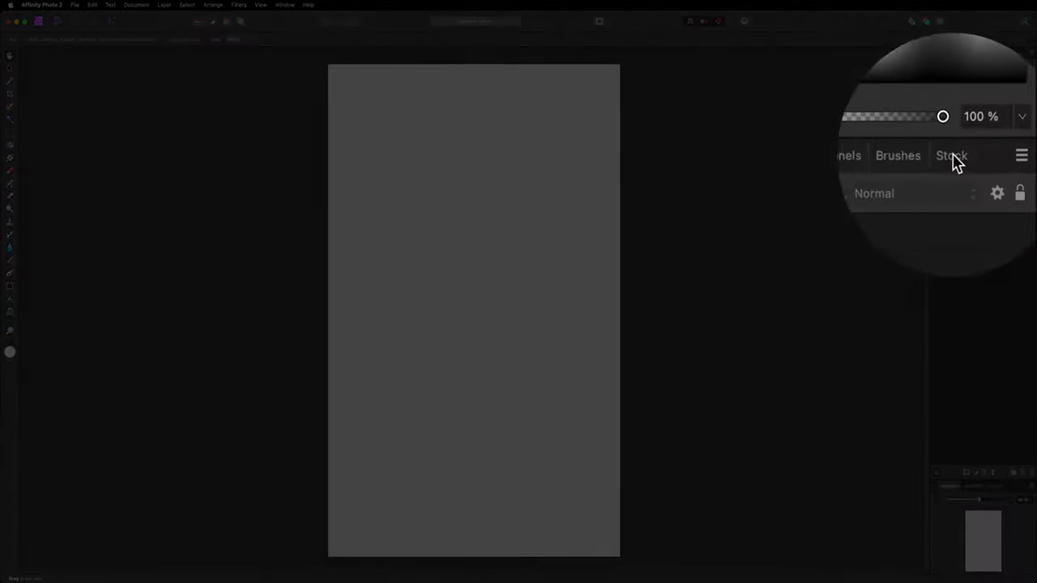
Search the Pixabay stock image library for "girl".
left_click(1007, 156)
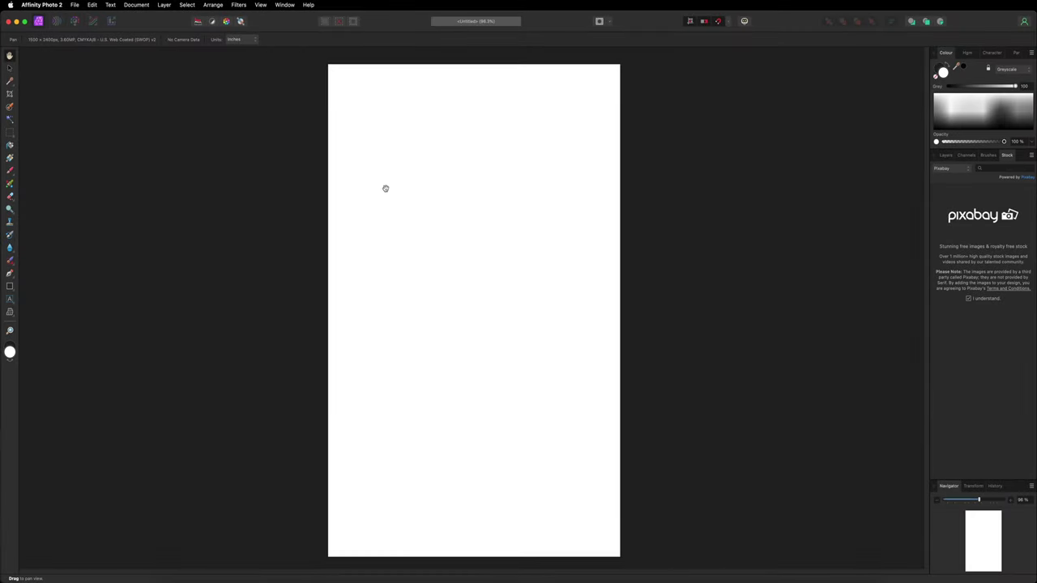
left_click(284, 5)
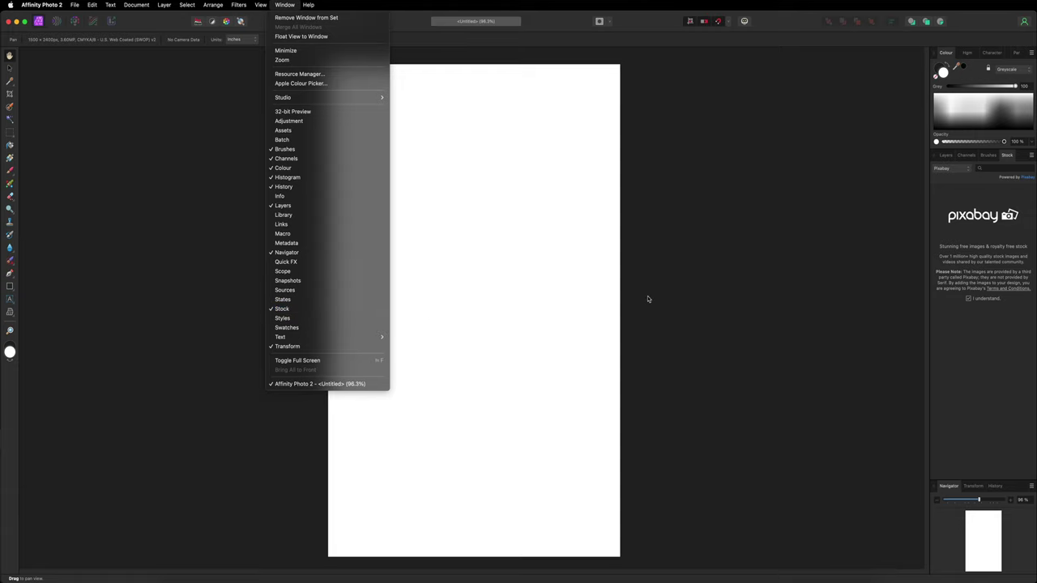
left_click(962, 199)
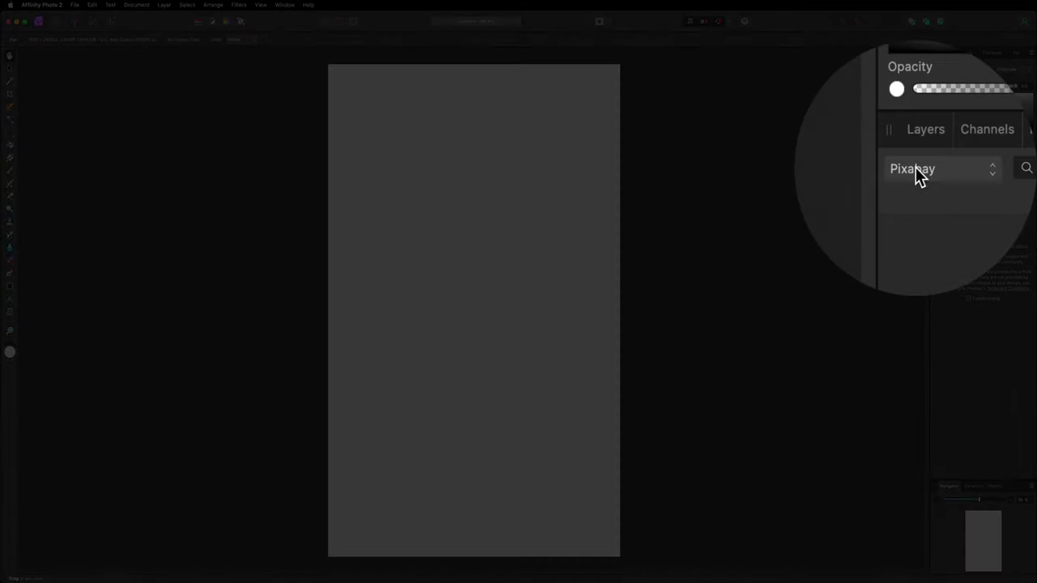
left_click(945, 172)
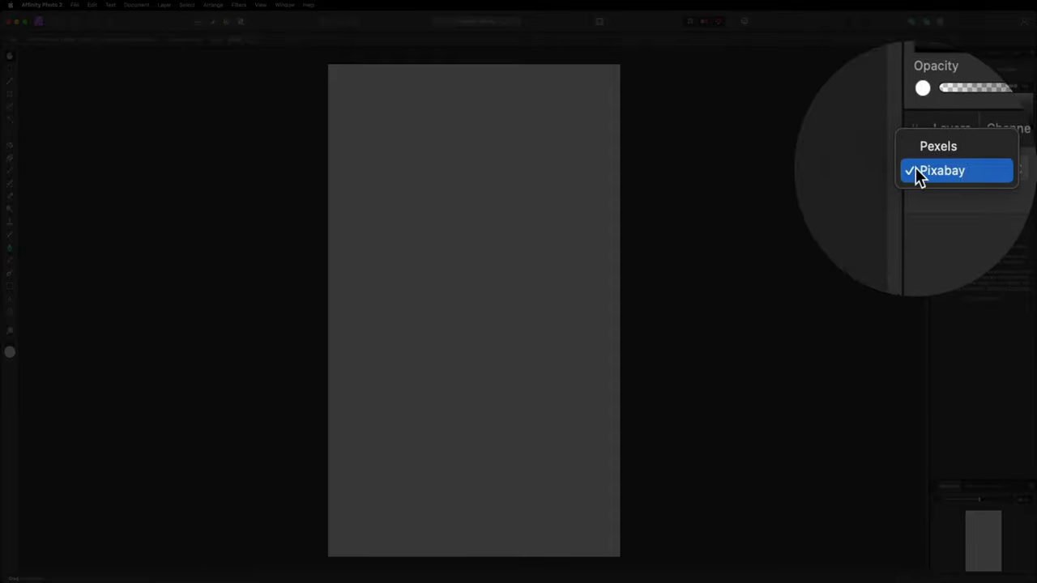
left_click(916, 168)
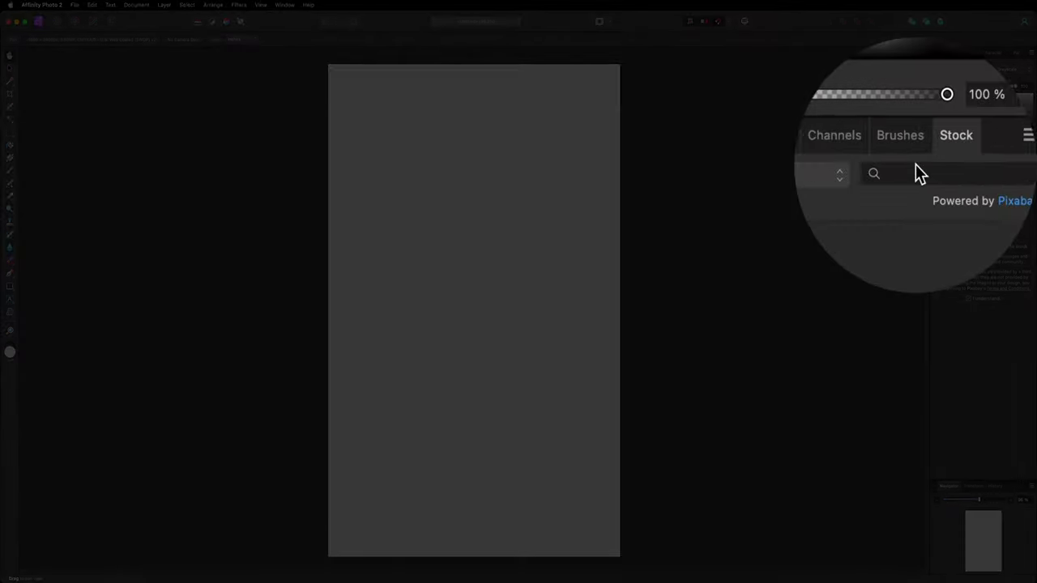
left_click(916, 169)
type("girl")
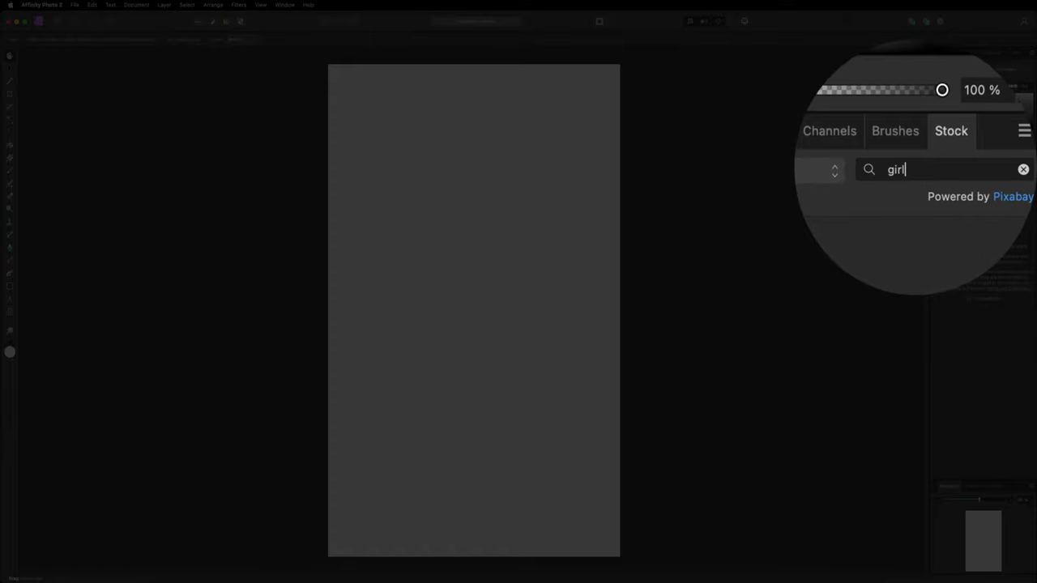
key("Return")
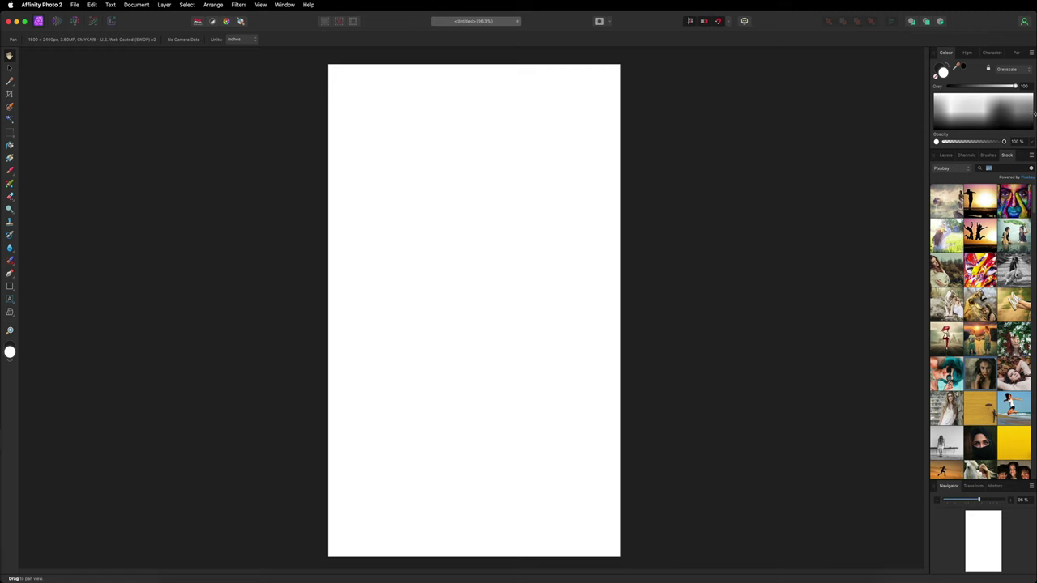
Place the stock portrait of the dark-haired woman on the canvas and reposition it so her whole face is in frame.
mouse_move(1035, 194)
left_mouse_down()
mouse_move(1035, 454)
mouse_move(1034, 190)
left_mouse_up()
left_click_drag(980, 375, 470, 325)
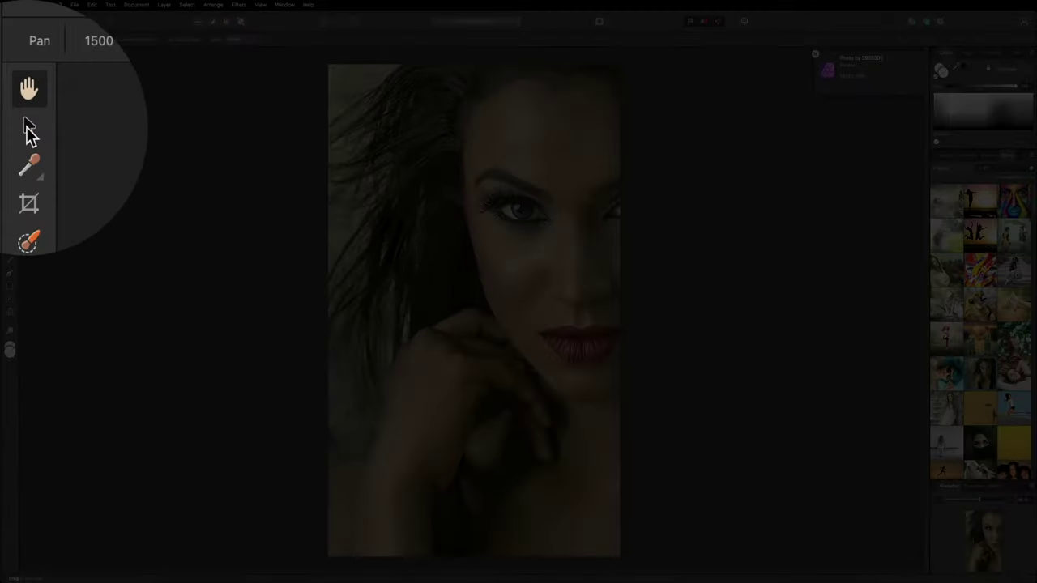
left_click(10, 68)
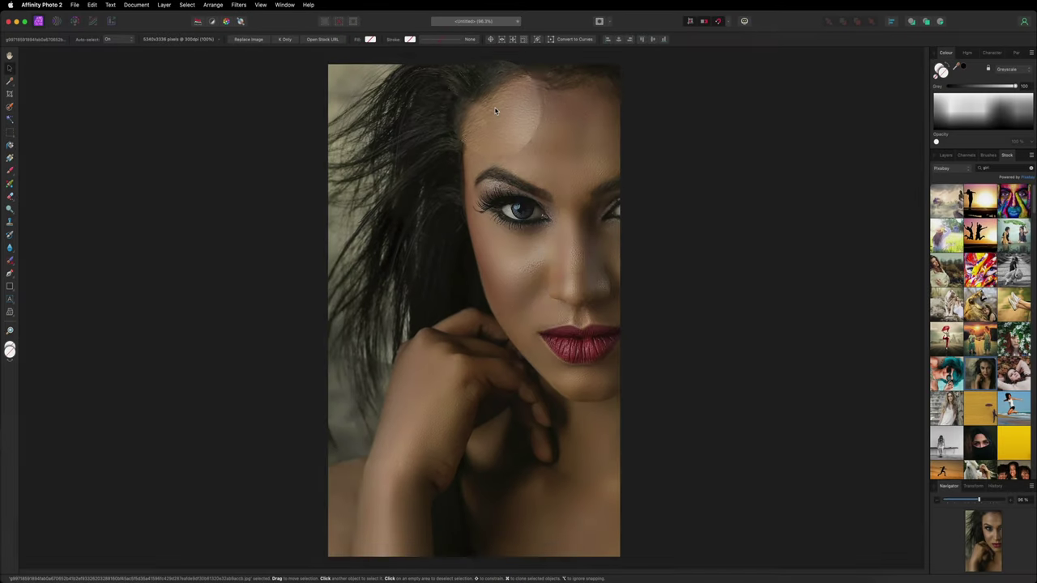
left_click_drag(473, 132, 354, 196)
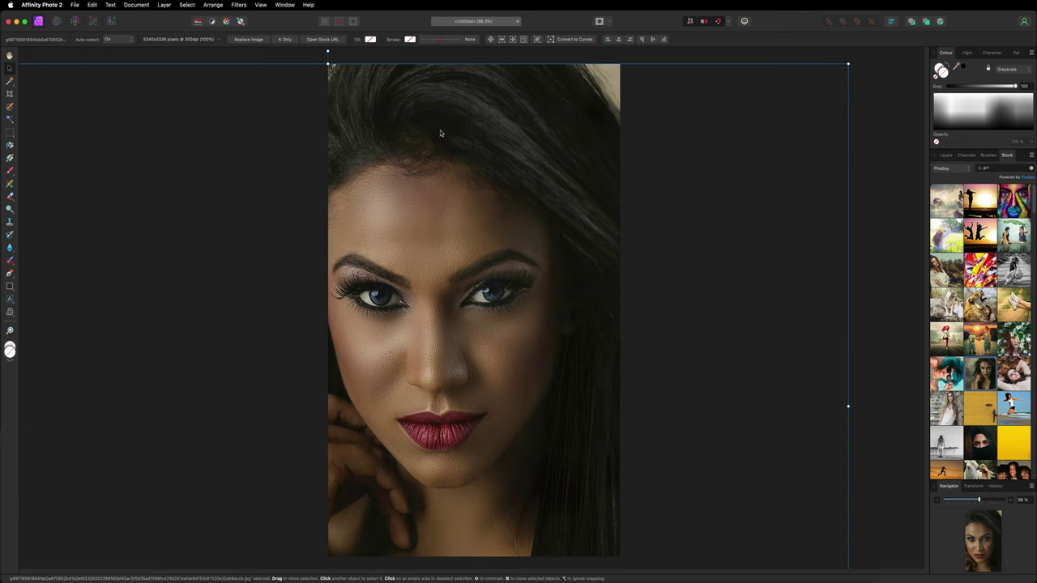
left_click_drag(455, 121, 453, 150)
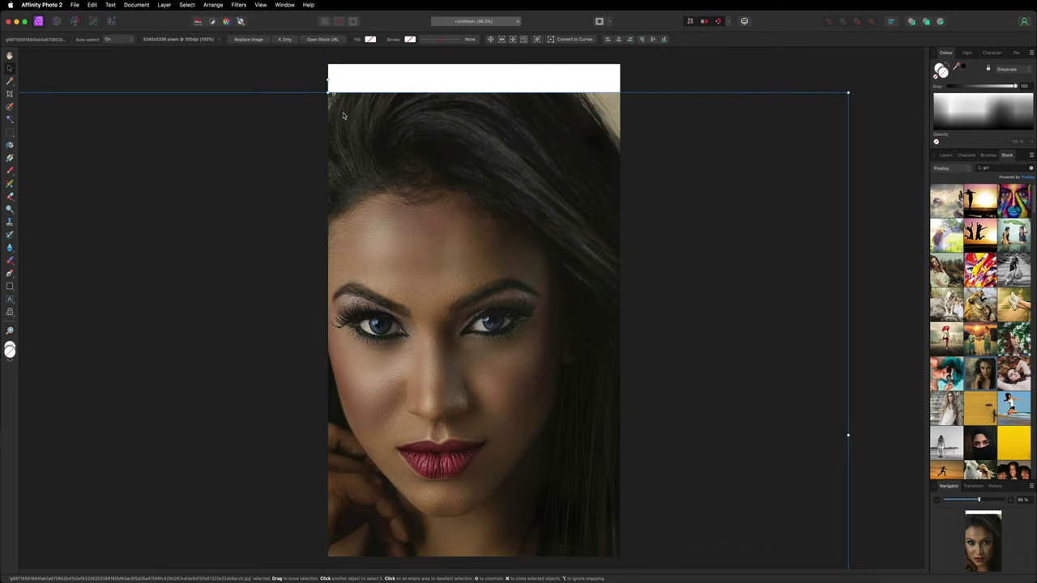
Enlarge the portrait proportionally to cover the white strip above it, and shift it slightly to centre the face on the page.
scroll(343, 116, "left", 4)
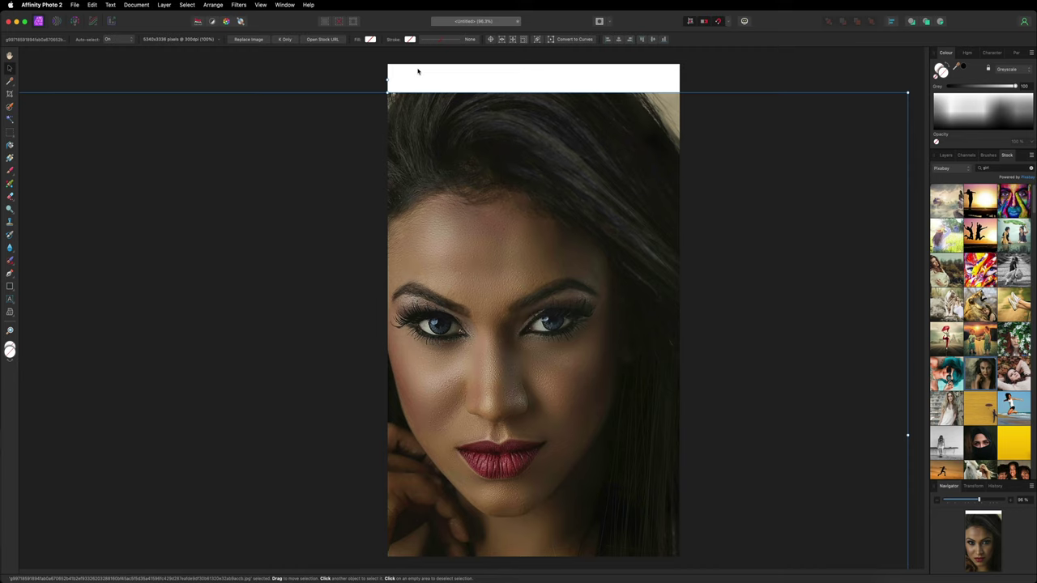
key("super+minus")
key("super+minus")
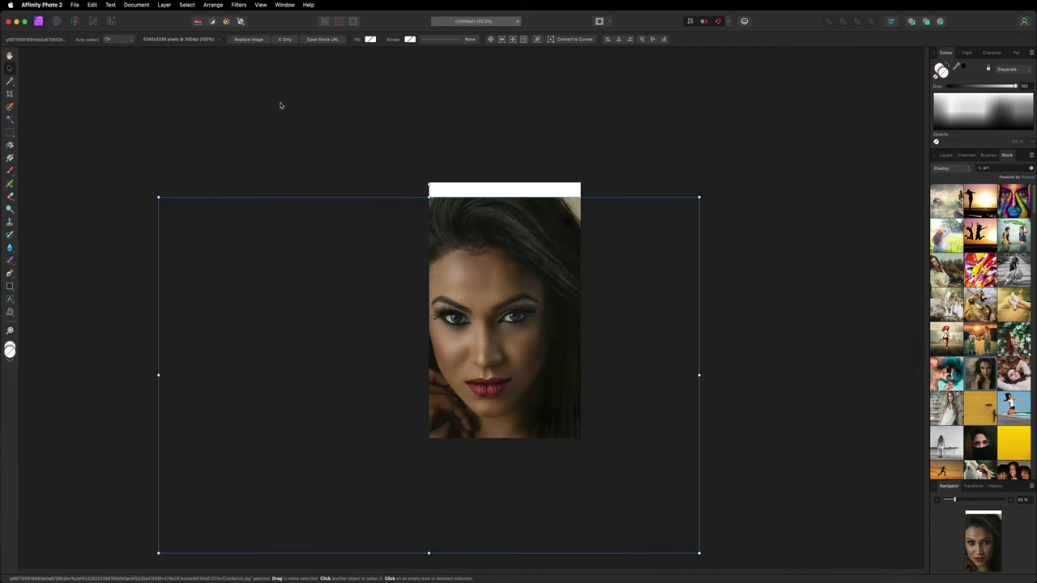
left_click_drag(156, 195, 136, 181)
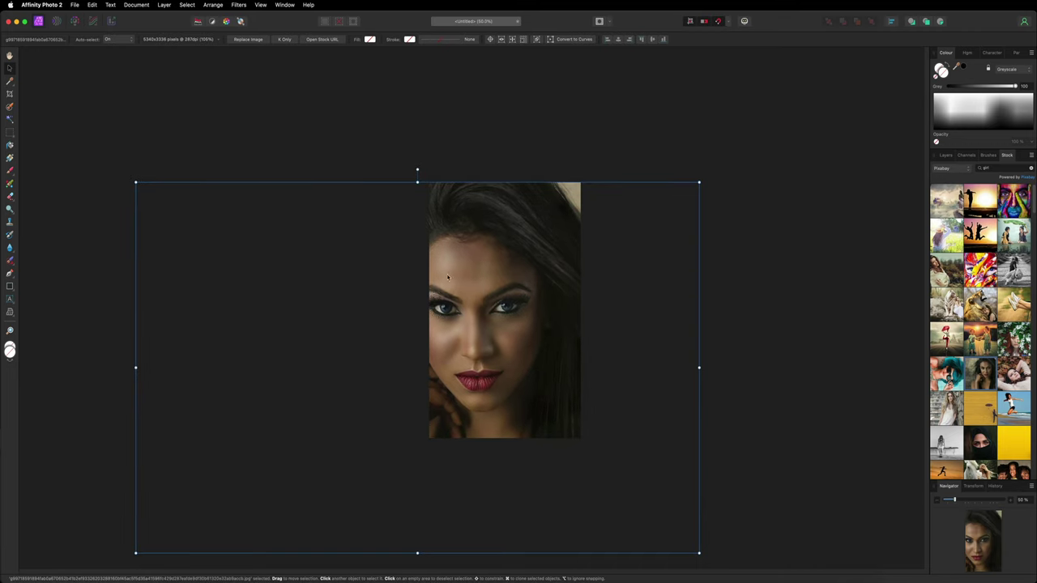
left_click_drag(478, 269, 484, 269)
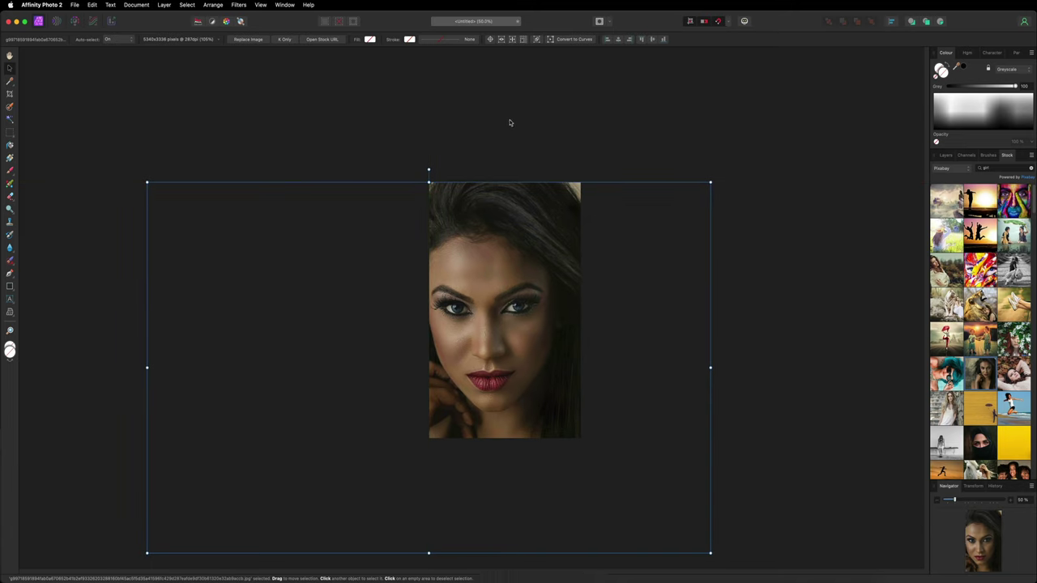
left_click(597, 120)
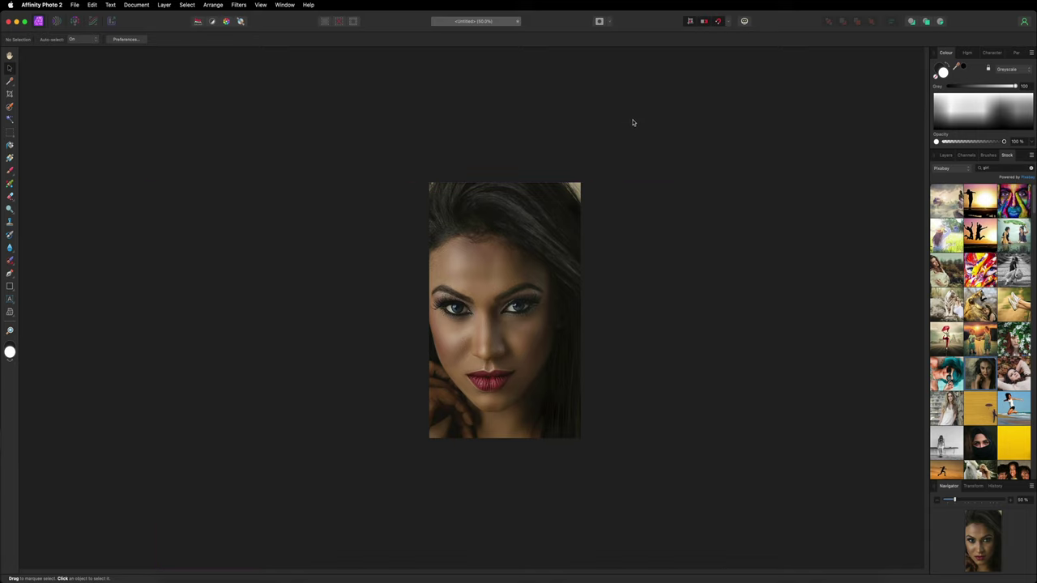
key("super+0")
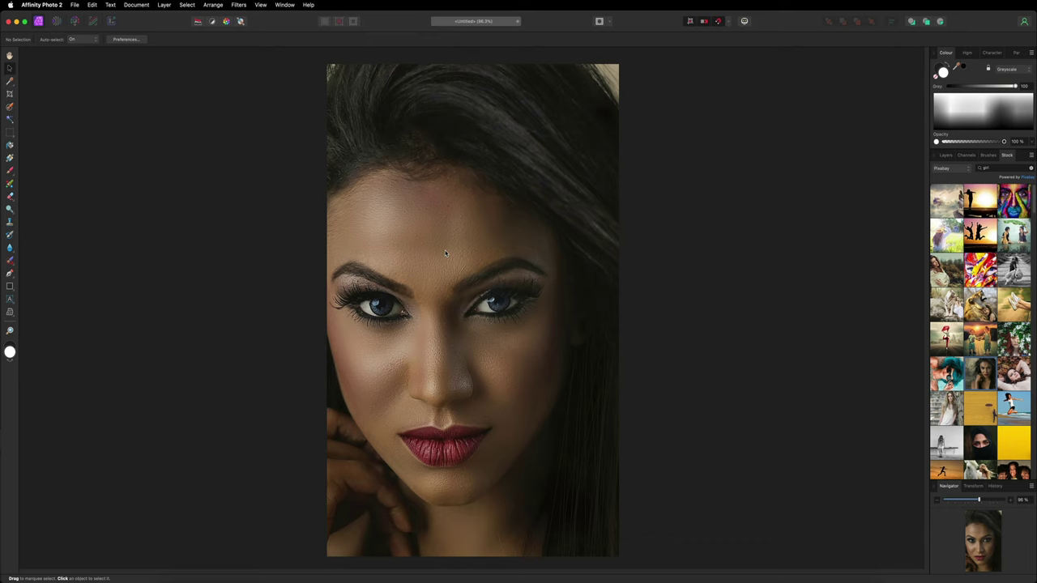
Search the stock images for "house" and place the dark black-and-white house facade photo over the portrait.
double_click(990, 169)
type("hea")
type("se")
key("Return")
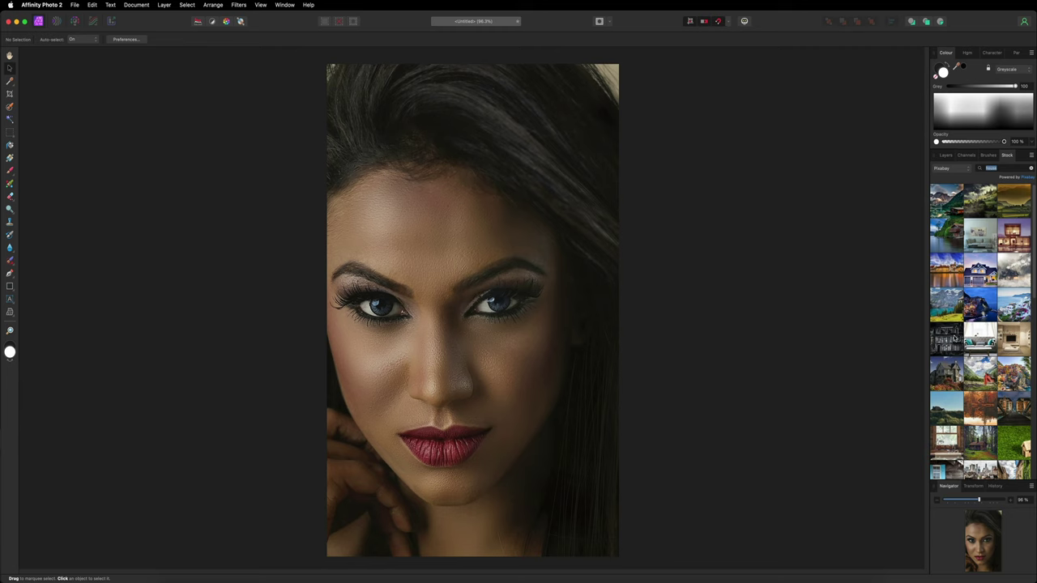
left_click_drag(956, 339, 499, 311)
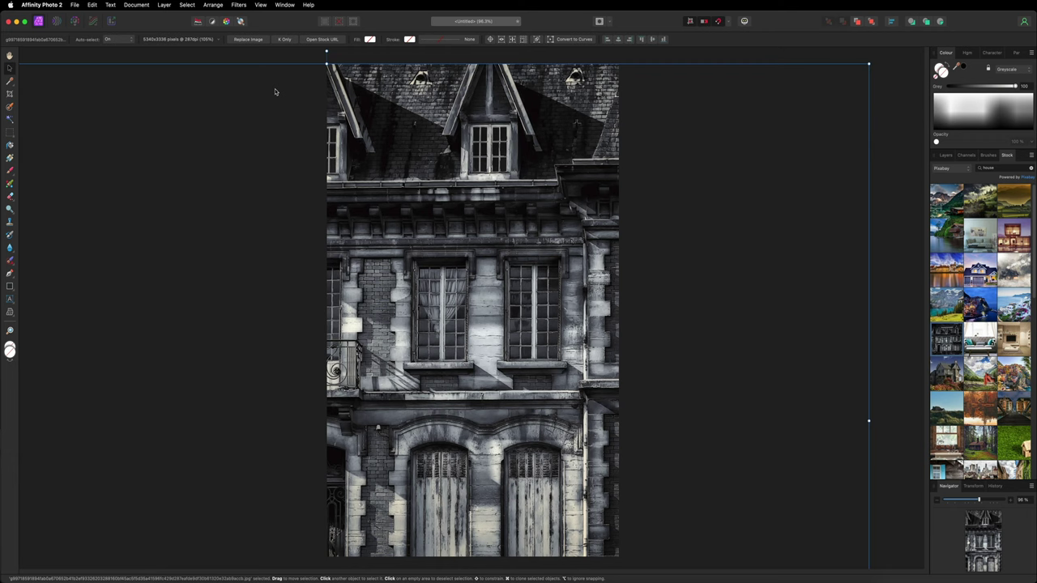
Move the house photo's layer below the portrait layer.
key("super+minus")
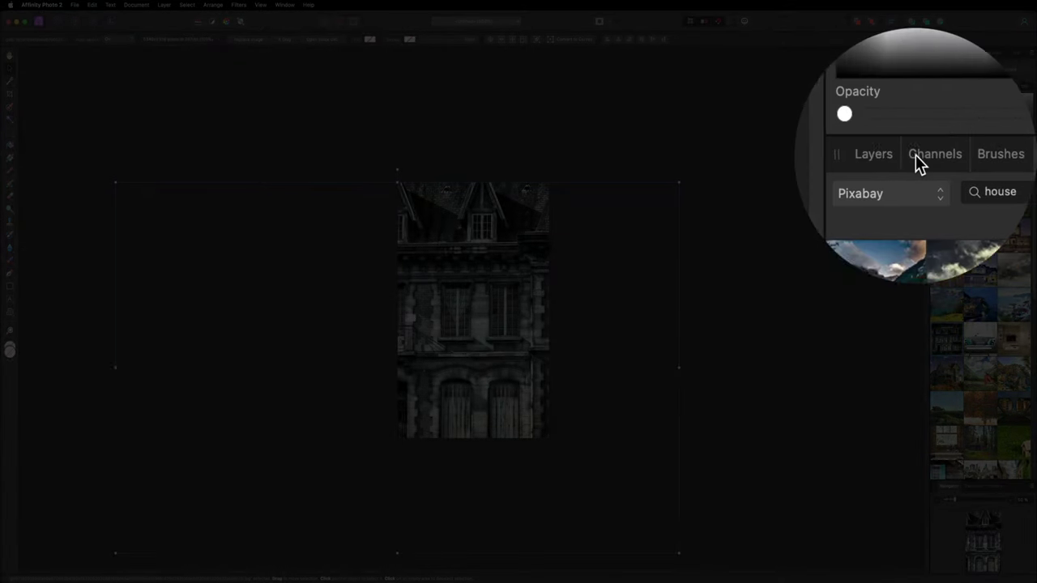
left_click(916, 155)
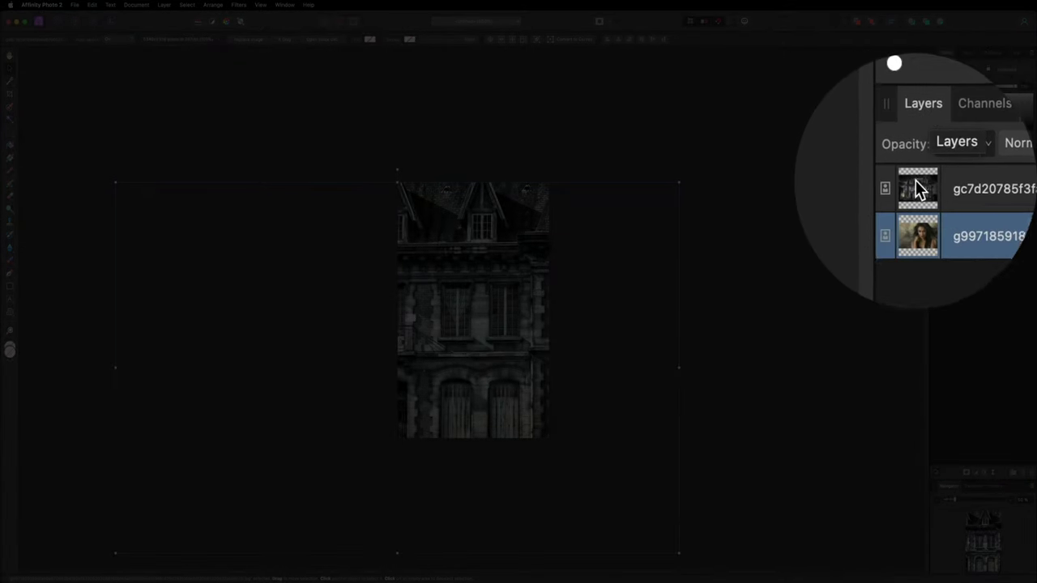
left_click(915, 182)
left_click_drag(915, 183, 916, 205)
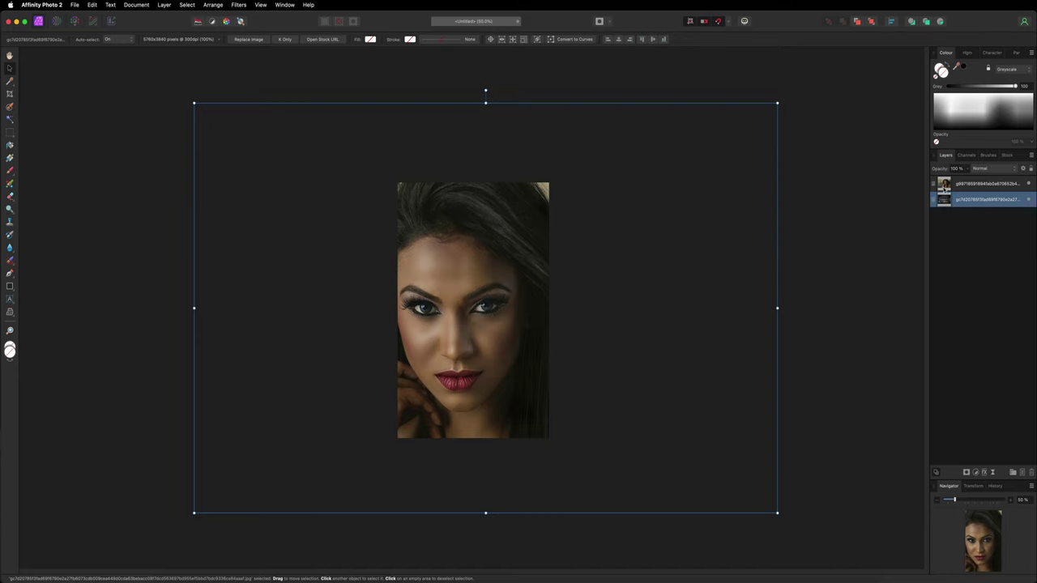
Reduce the portrait layer's opacity to 71% to reveal the house underneath.
left_click(972, 184)
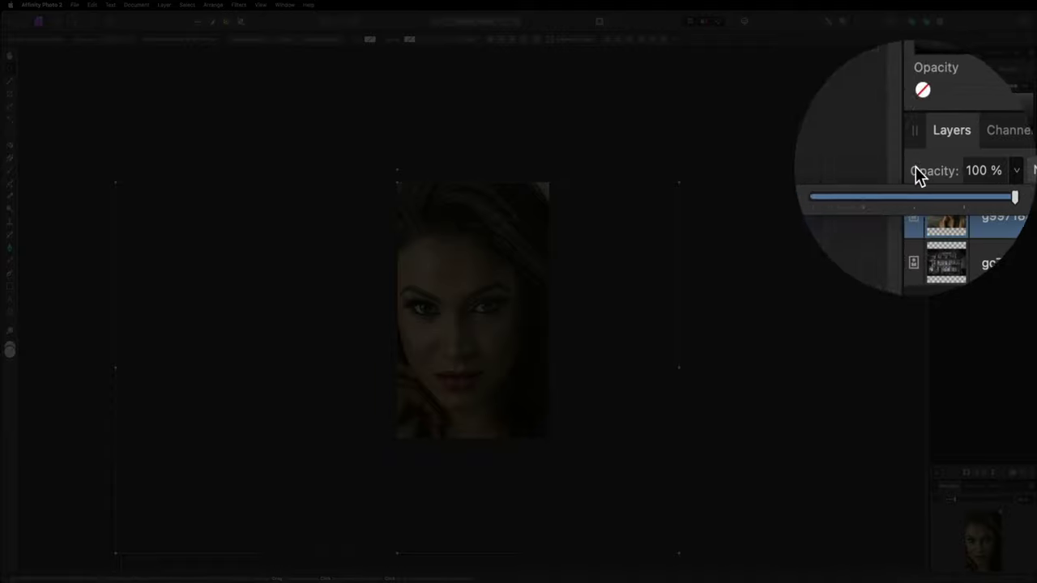
left_click_drag(916, 177, 947, 178)
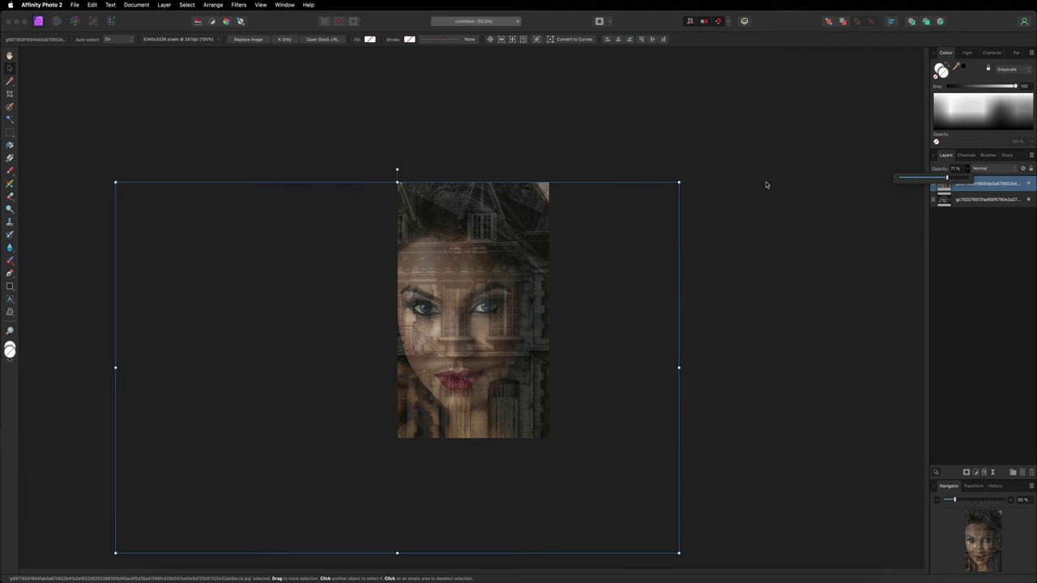
key("super+0")
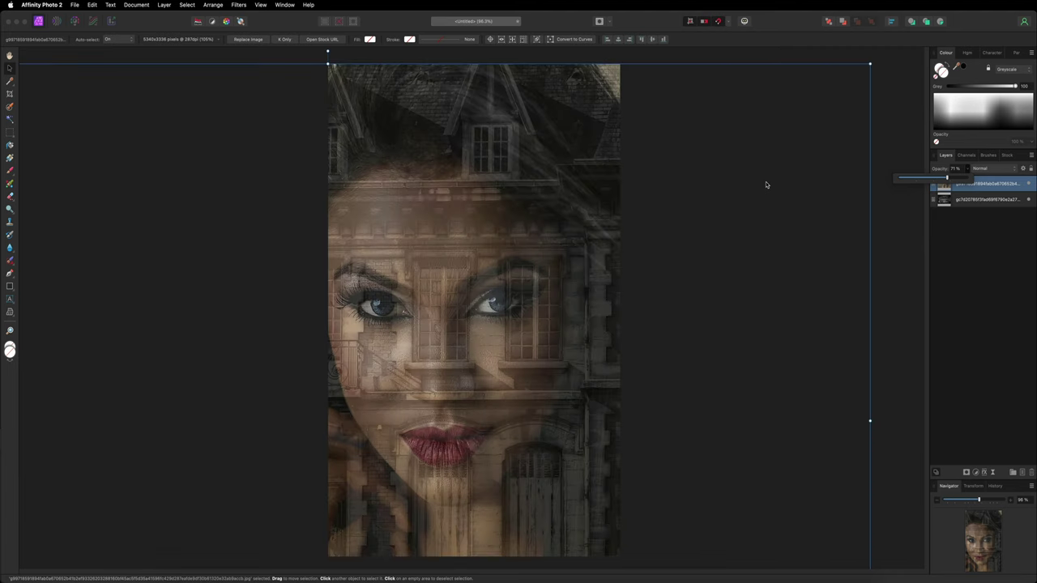
Move the house photo and scale it to about 75%, aligning its pointed dormer window with the woman's forehead.
left_click(966, 200)
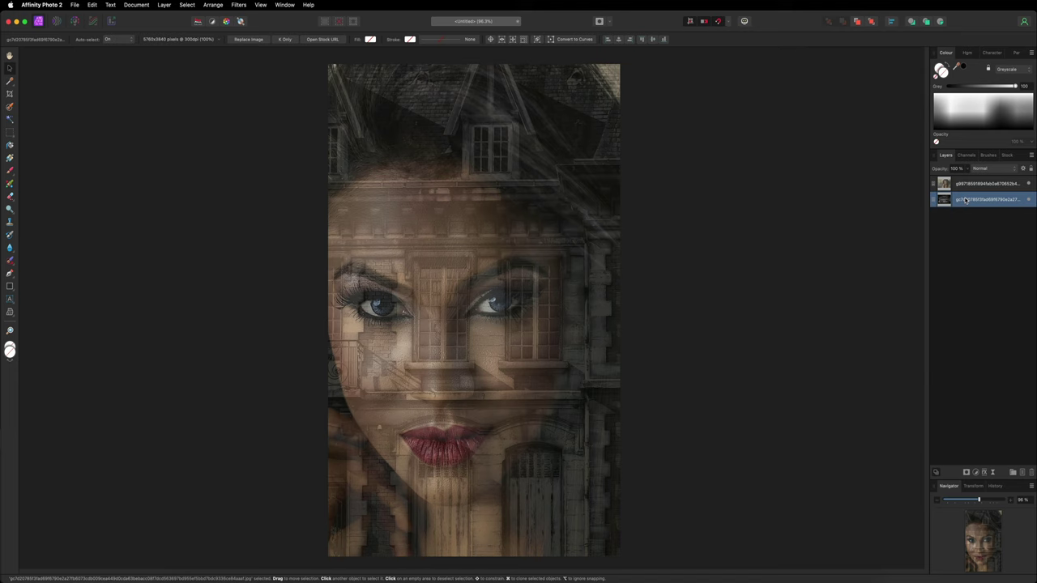
left_click_drag(585, 121, 534, 241)
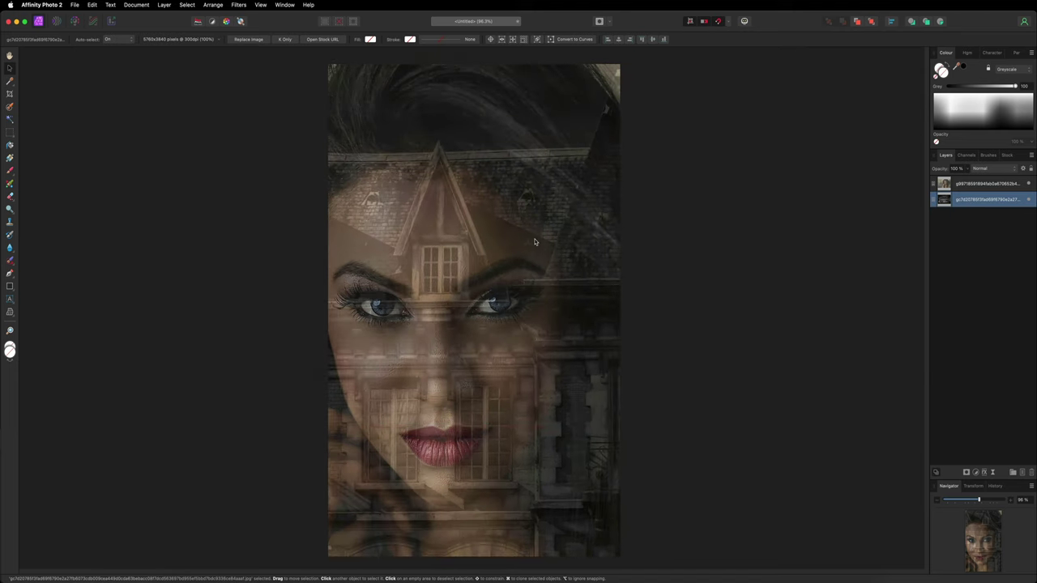
left_click_drag(547, 186, 394, 102)
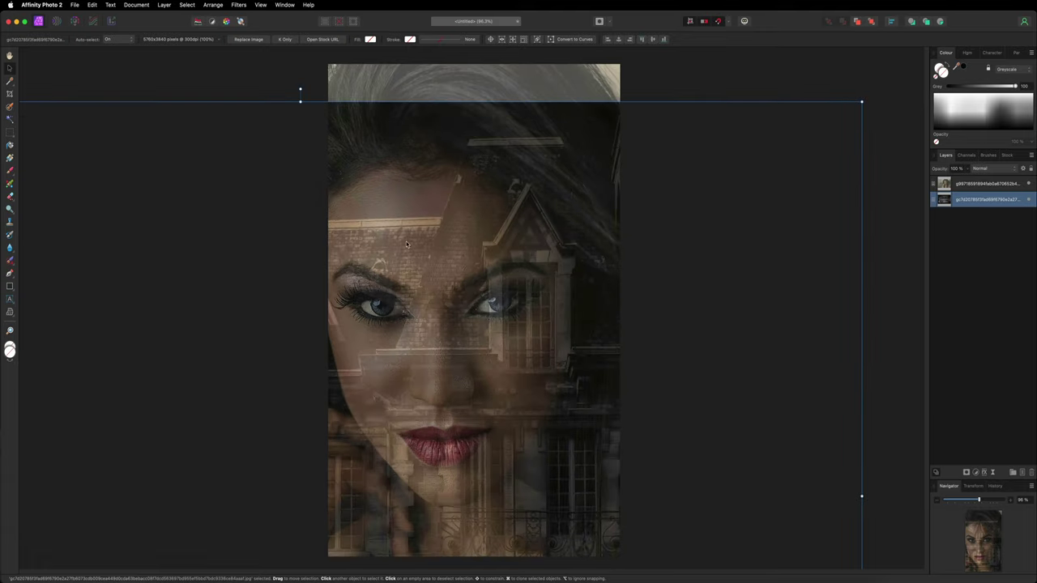
left_click_drag(861, 100, 858, 64)
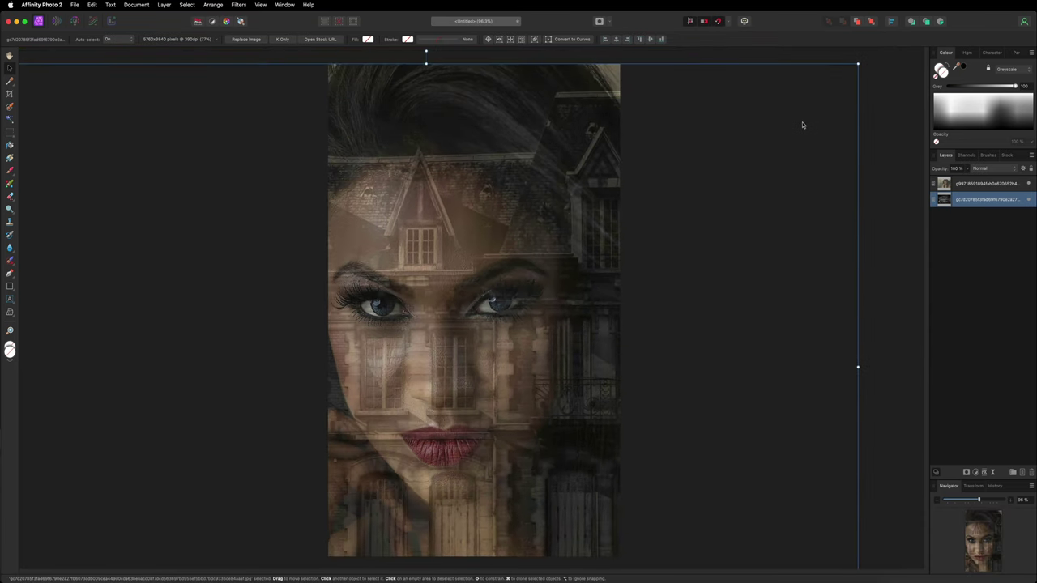
left_click_drag(802, 125, 816, 125)
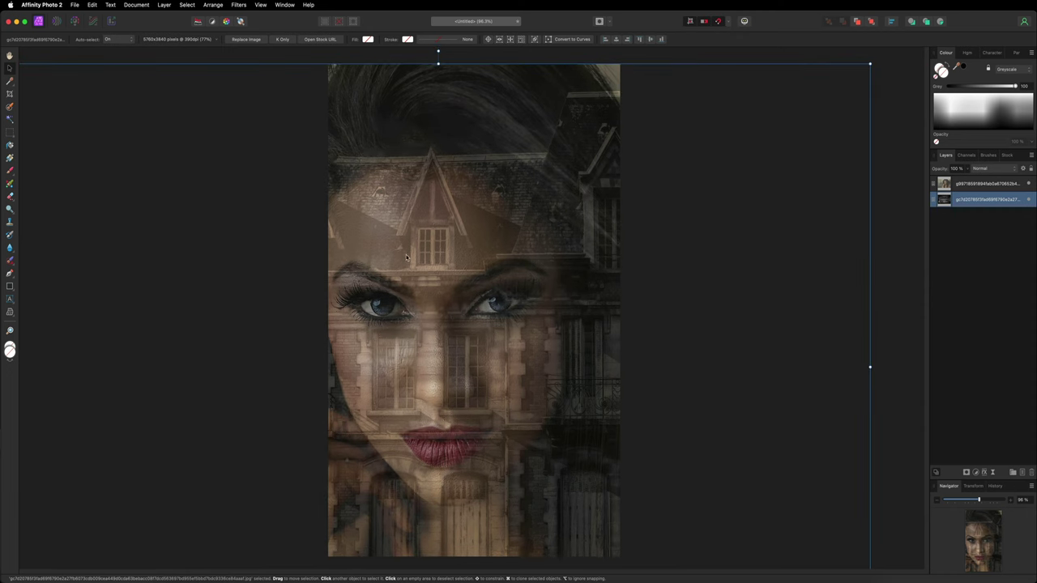
left_click_drag(875, 65, 840, 99)
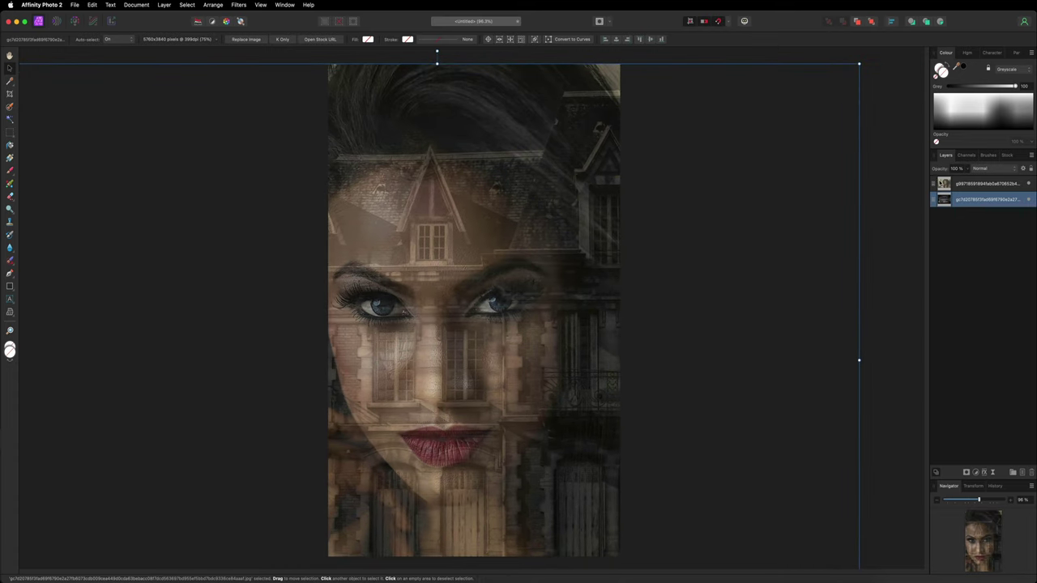
Restore the portrait layer's opacity to 100%.
left_click(985, 184)
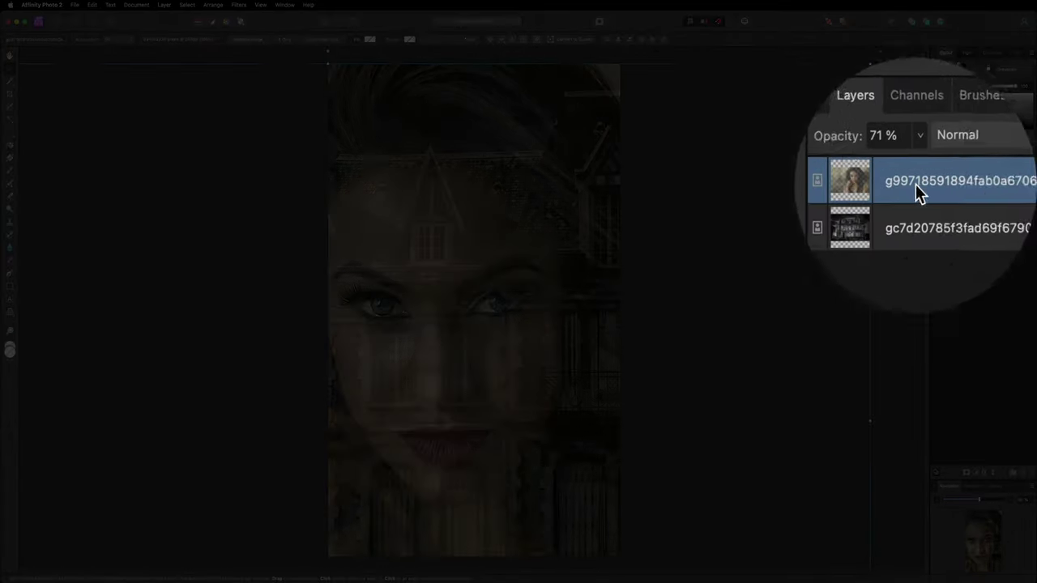
left_click(969, 168)
left_click_drag(915, 171, 996, 180)
left_click(973, 236)
Select the portrait layer and add a standard mask to it.
left_click(946, 199)
left_click(945, 184)
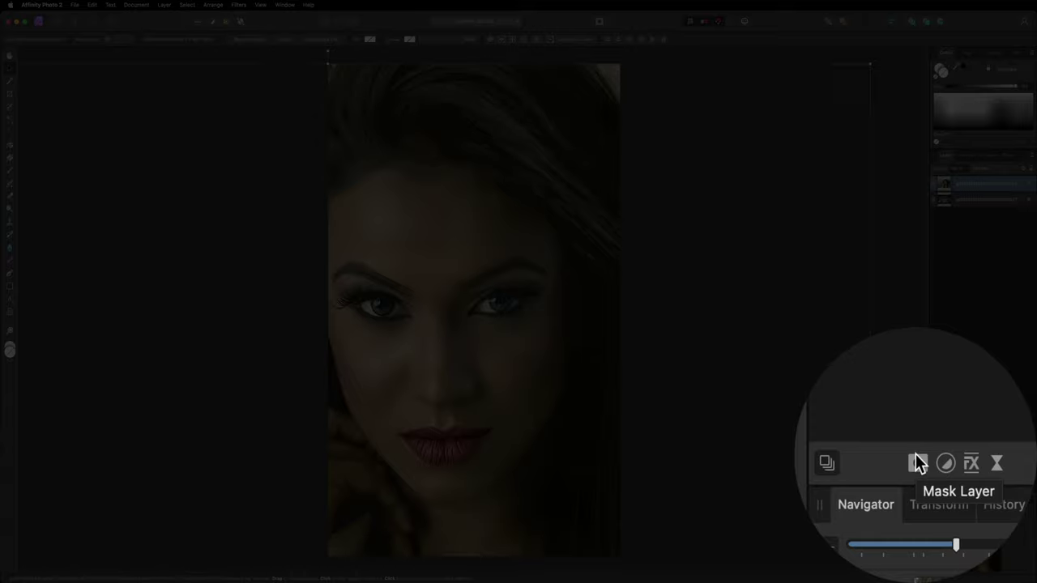
left_click(916, 457)
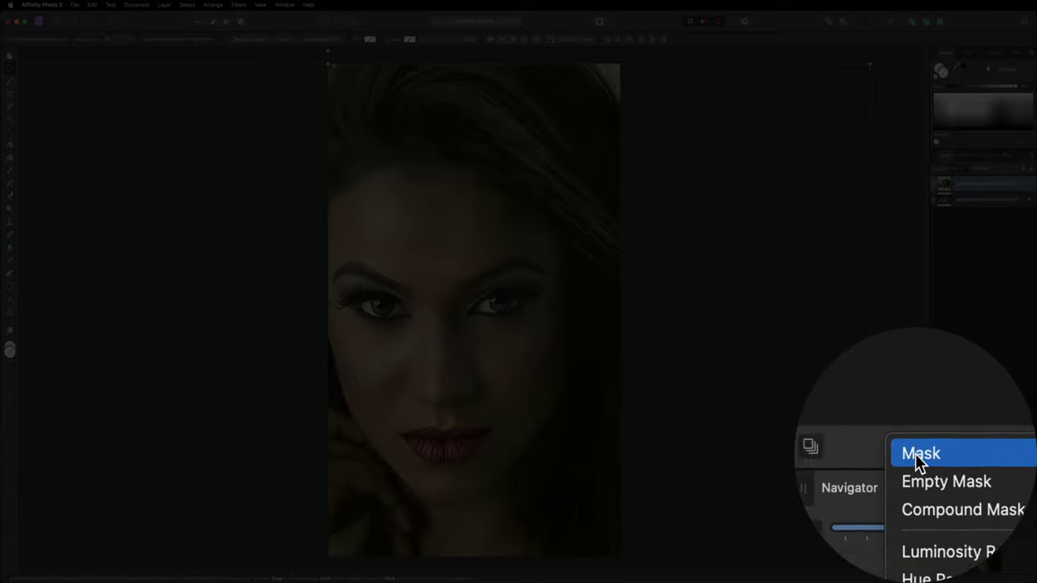
left_click(916, 454)
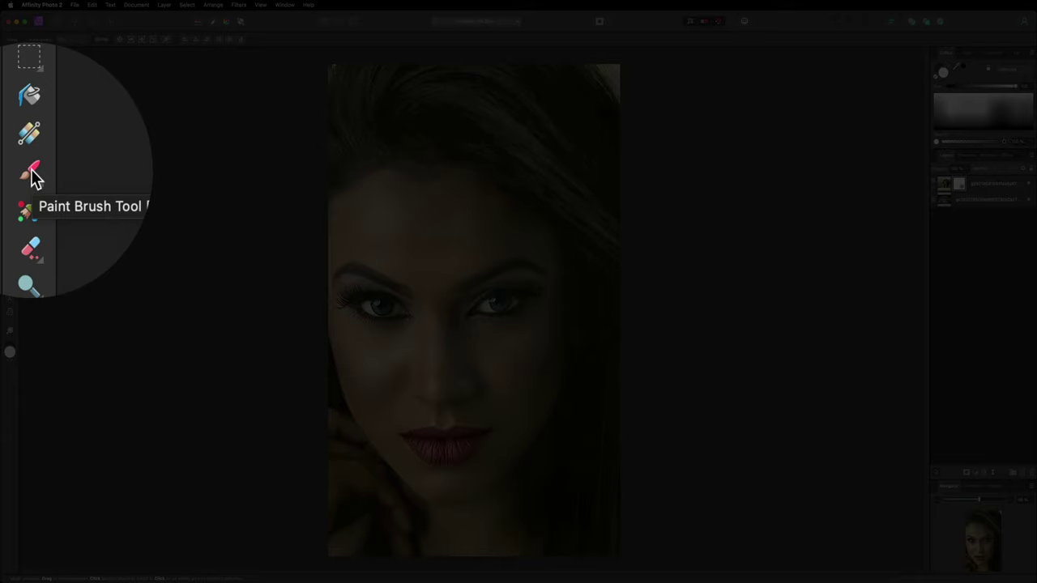
Choose the Paint Brush Tool, set its opacity to 100%, and target the portrait layer's mask.
left_click(11, 170)
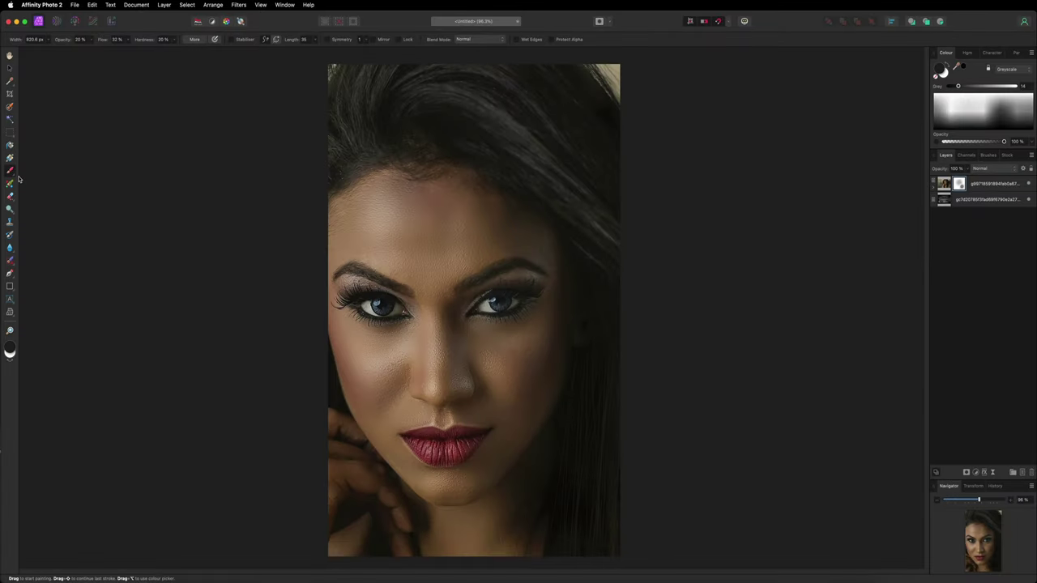
key("2")
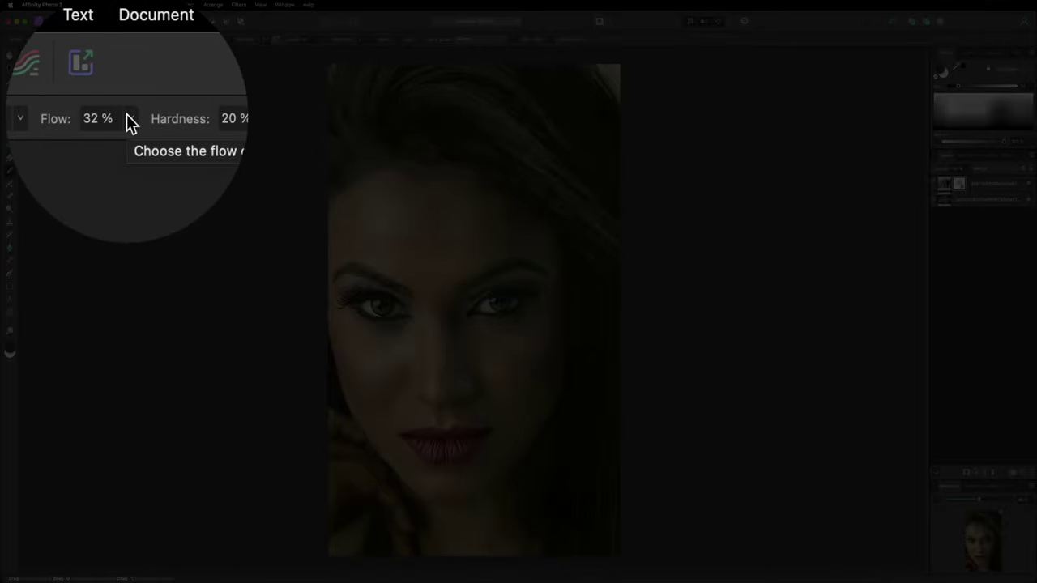
left_click(121, 122)
mouse_move(120, 132)
left_mouse_down()
mouse_move(147, 132)
mouse_move(120, 122)
left_mouse_up()
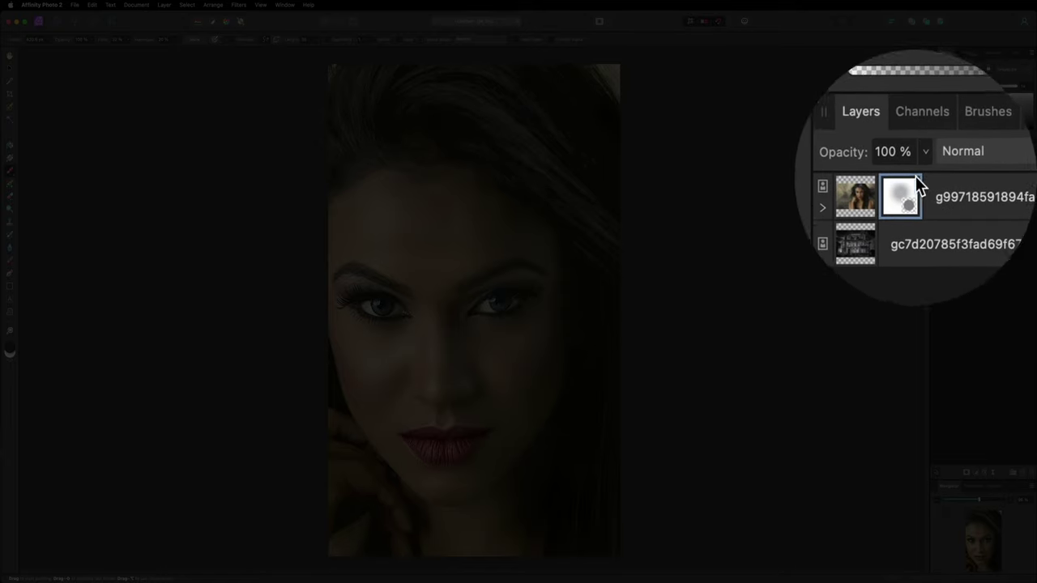
left_click(918, 188)
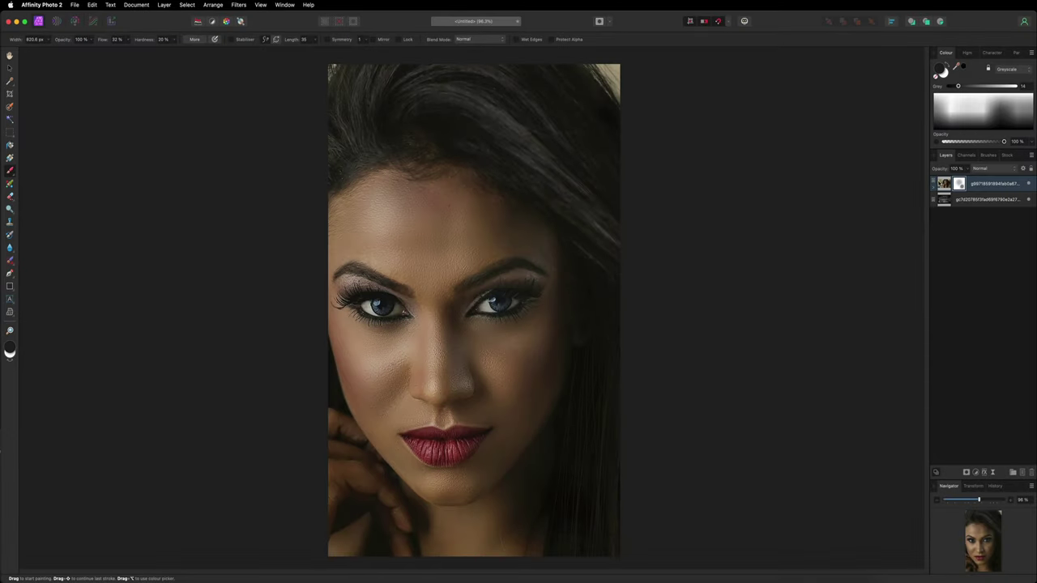
Paint black on the mask across the forehead, eyes and cheeks to reveal the house through the face.
left_click(476, 209)
left_click_drag(477, 209, 403, 208)
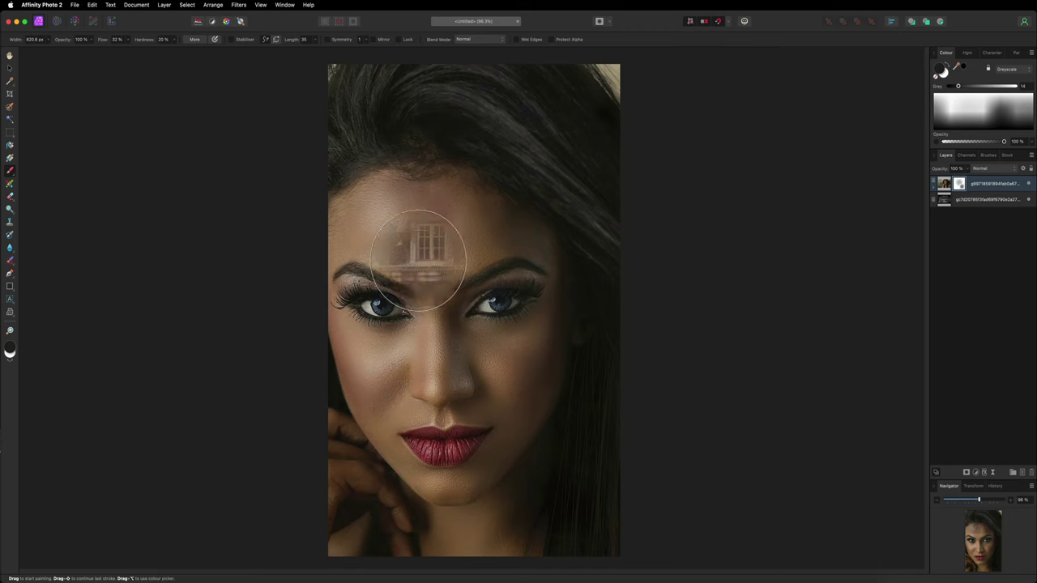
mouse_move(446, 174)
left_mouse_down()
mouse_move(384, 215)
mouse_move(347, 273)
mouse_move(389, 401)
mouse_move(381, 417)
mouse_move(410, 437)
left_mouse_up()
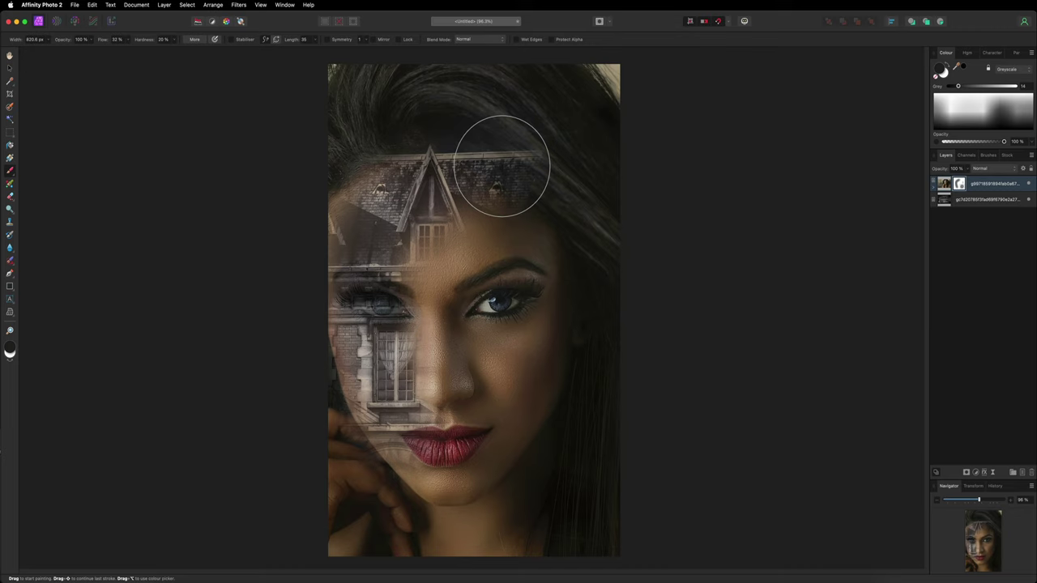
left_click_drag(429, 204, 570, 174)
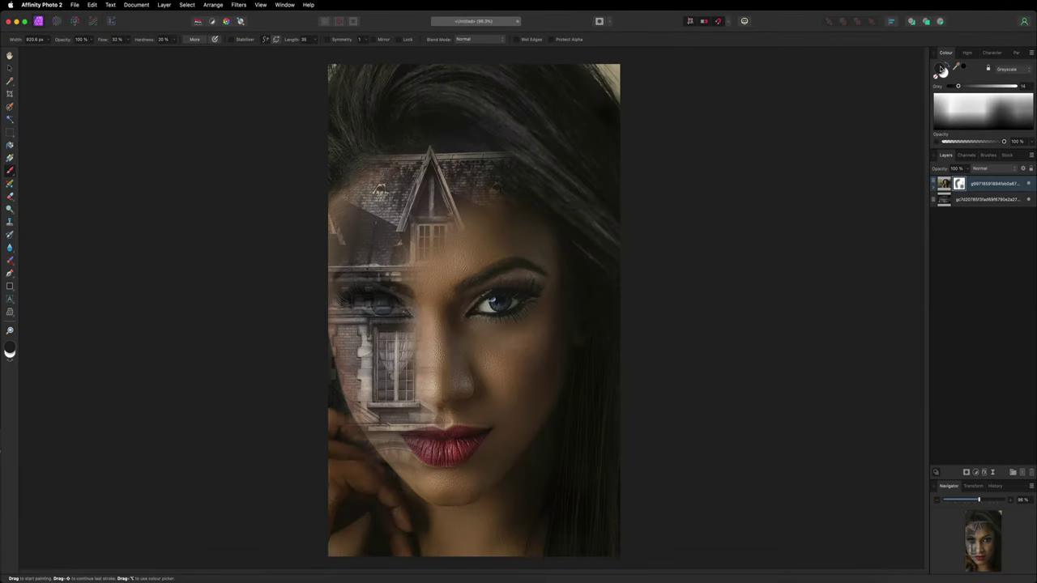
mouse_move(499, 397)
left_mouse_down()
mouse_move(500, 433)
mouse_move(505, 387)
mouse_move(449, 351)
mouse_move(509, 330)
mouse_move(503, 305)
mouse_move(448, 289)
mouse_move(452, 299)
mouse_move(519, 273)
mouse_move(497, 239)
mouse_move(460, 250)
mouse_move(452, 300)
mouse_move(455, 398)
mouse_move(499, 451)
mouse_move(492, 308)
left_mouse_up()
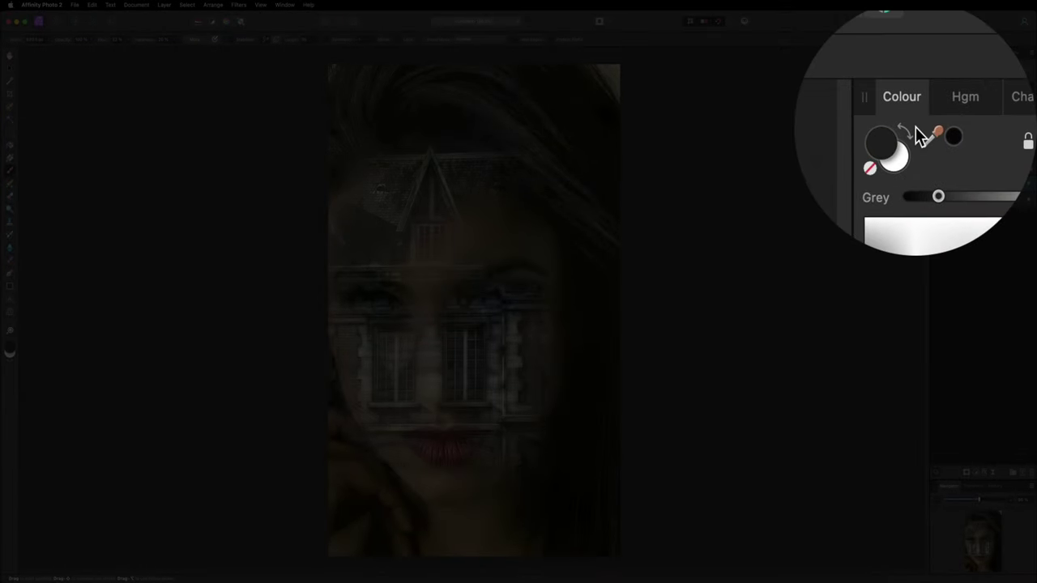
Swap the brush colour to white and paint over the revealed house areas to restore the portrait.
left_click(913, 129)
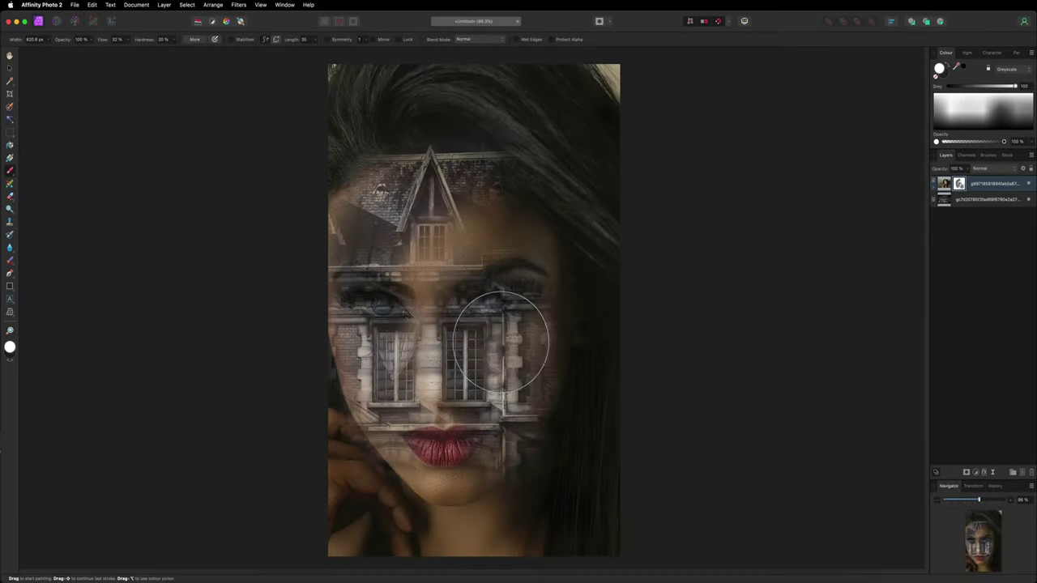
mouse_move(501, 341)
left_mouse_down()
mouse_move(532, 423)
mouse_move(537, 185)
mouse_move(490, 202)
mouse_move(451, 514)
mouse_move(370, 496)
mouse_move(351, 57)
mouse_move(352, 440)
left_mouse_up()
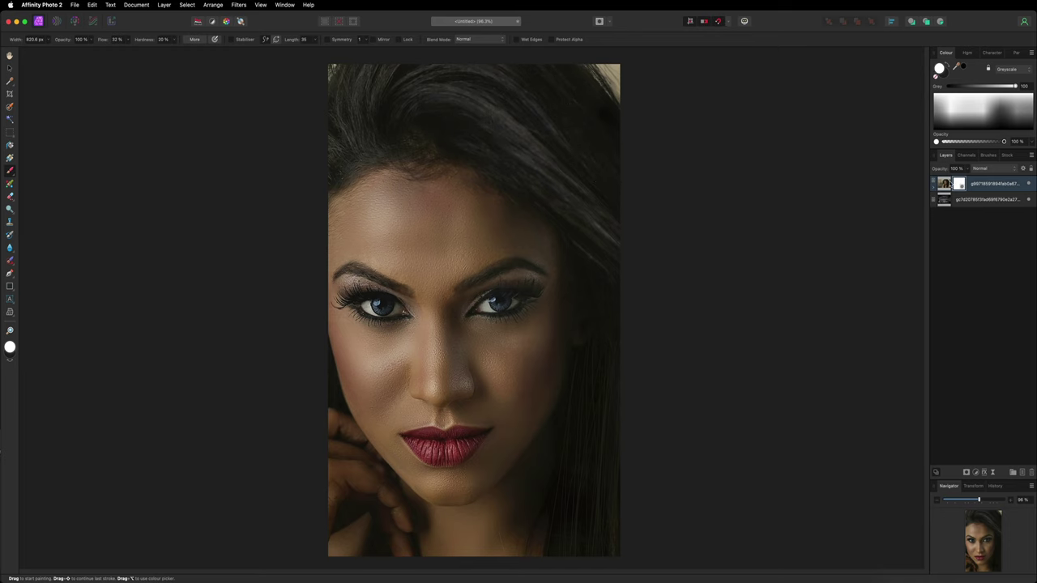
Swap the brush colour back to black, paint across the whole upper face, and undo the painting.
left_click(952, 67)
mouse_move(481, 216)
left_mouse_down()
mouse_move(571, 188)
mouse_move(446, 211)
mouse_move(429, 259)
mouse_move(371, 297)
mouse_move(520, 347)
mouse_move(346, 404)
mouse_move(484, 403)
left_mouse_up()
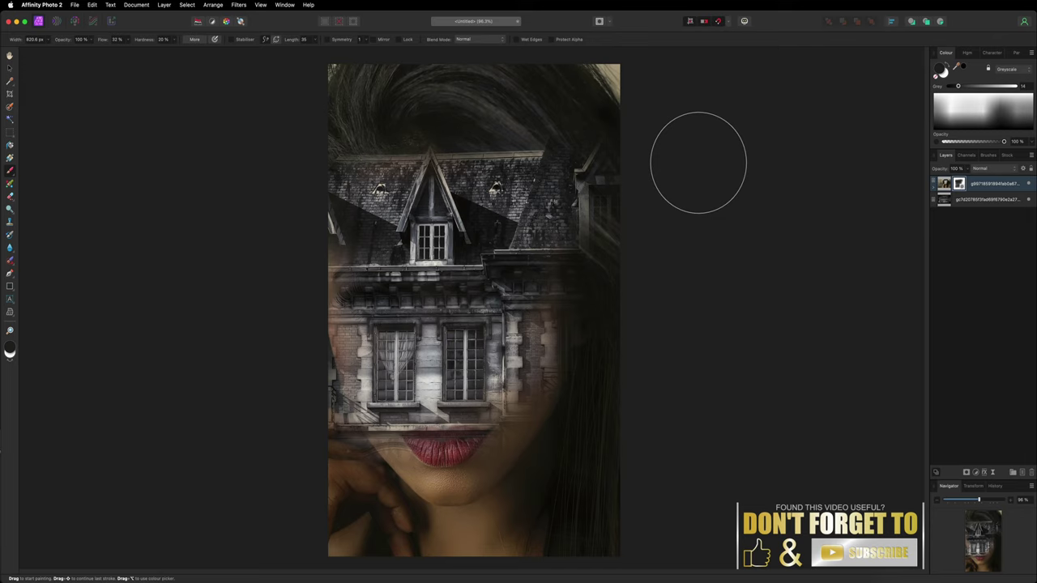
key("super+z")
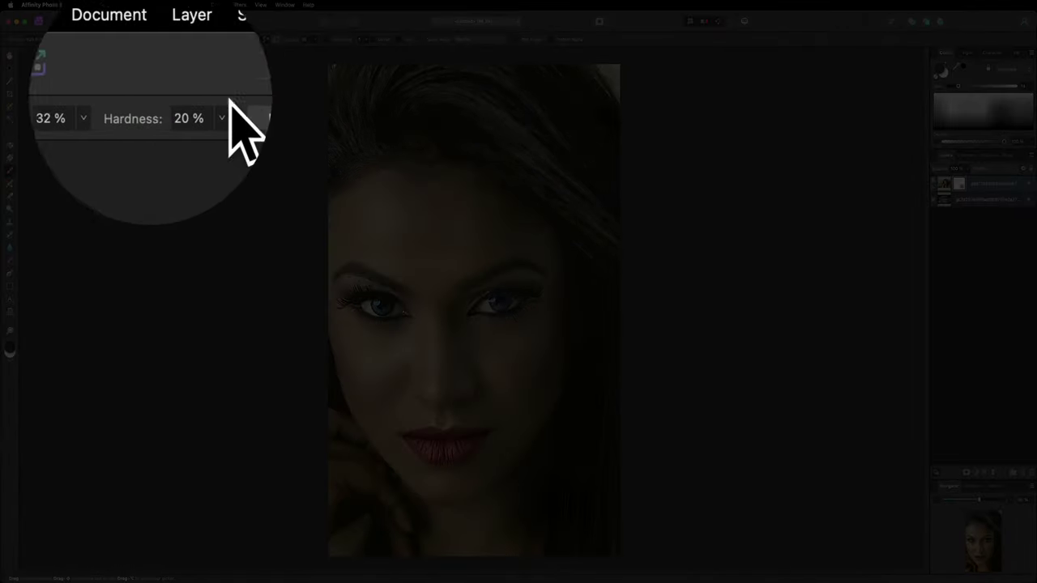
Set the brush opacity to 30% and build up strokes on the forehead to reveal the dormer window.
left_click(121, 122)
left_click_drag(123, 133, 120, 130)
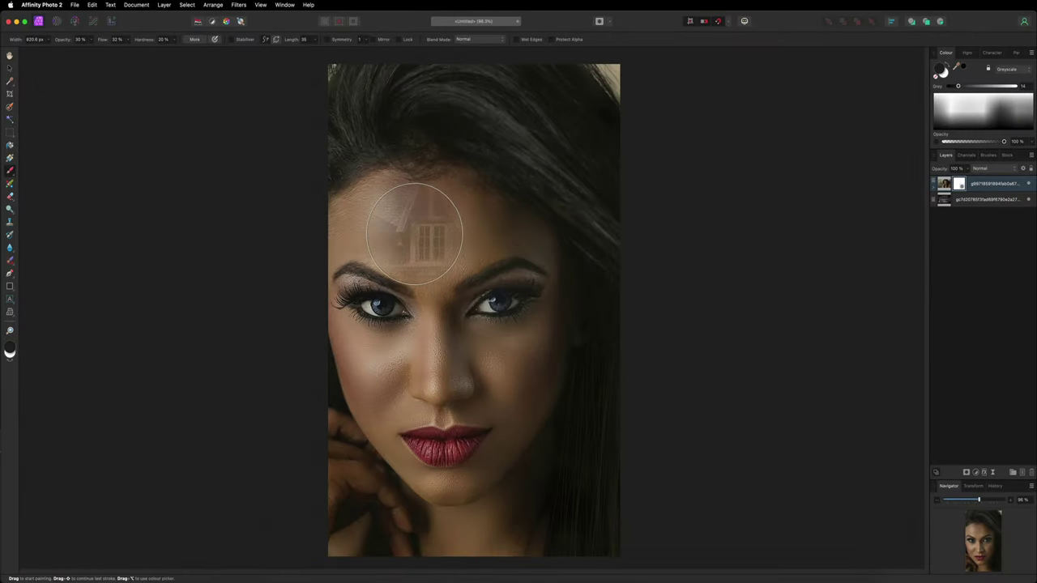
mouse_move(413, 233)
left_mouse_down()
mouse_move(430, 203)
mouse_move(413, 232)
mouse_move(416, 197)
mouse_move(422, 235)
mouse_move(429, 190)
mouse_move(425, 255)
mouse_move(427, 203)
left_mouse_up()
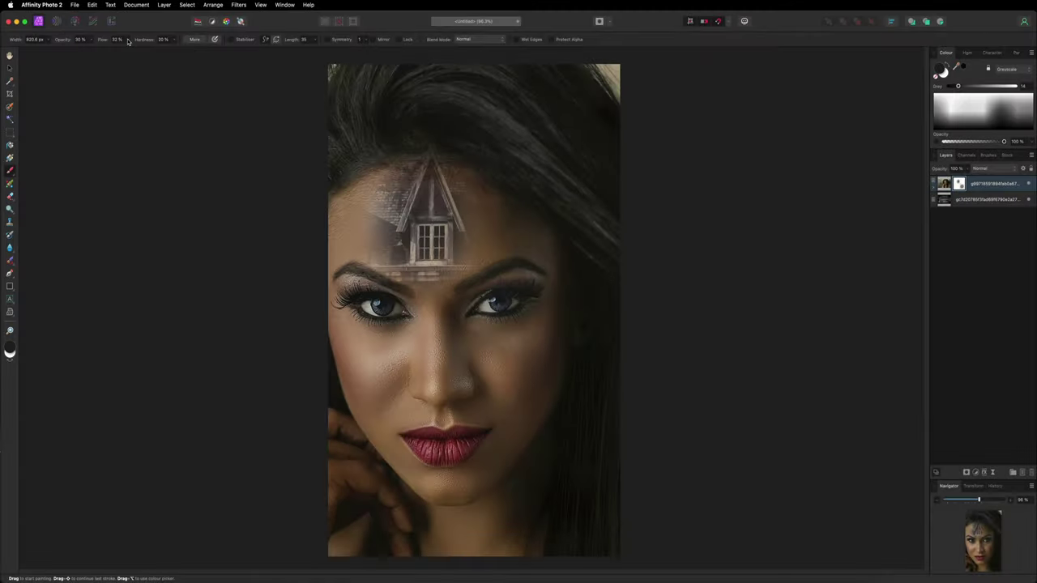
Set the brush flow to 100%, paint over the nose and right cheek, and undo the cheek strokes.
left_click(127, 40)
left_click(127, 41)
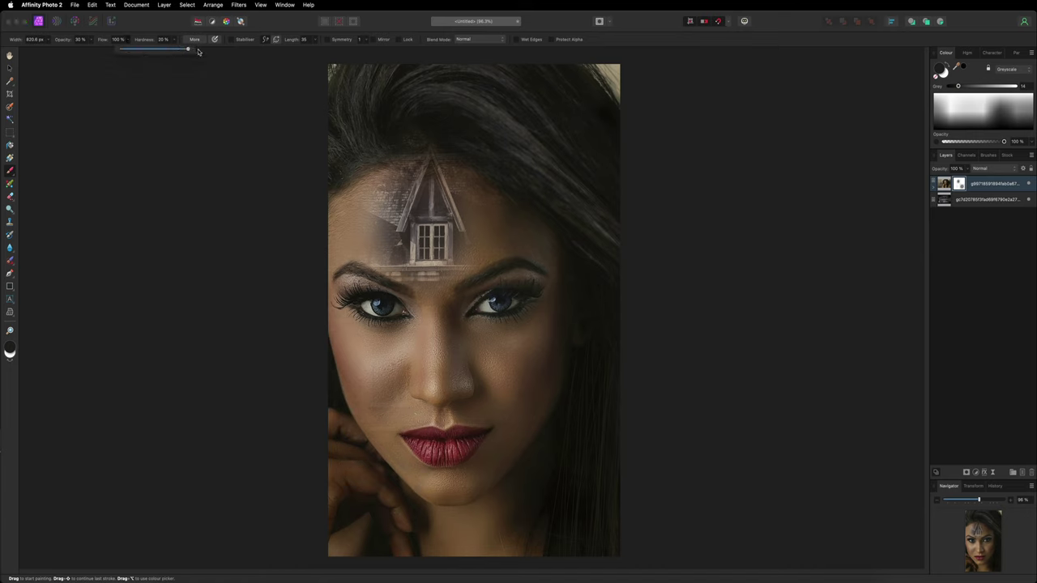
left_click(462, 396)
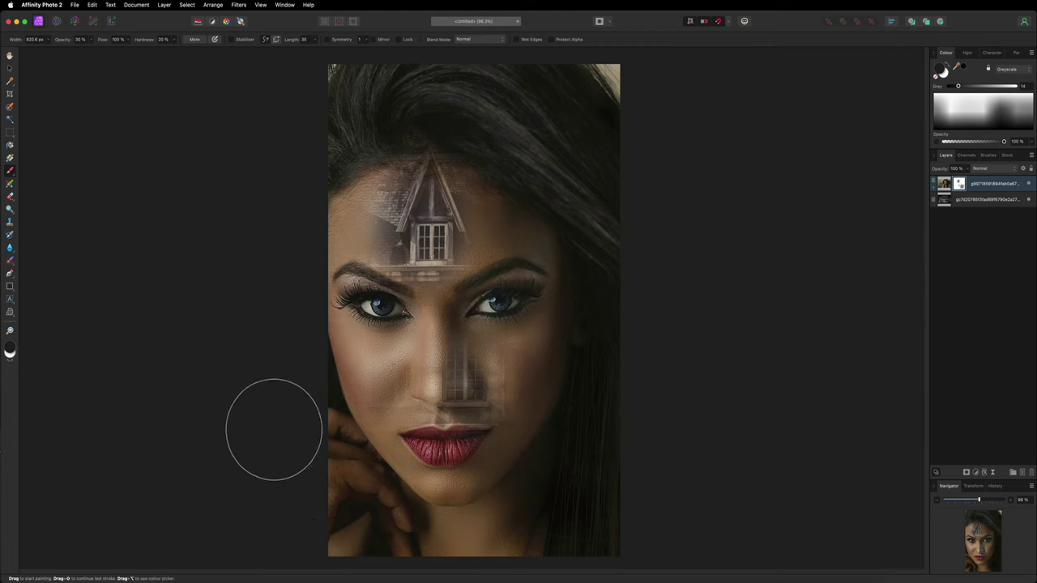
left_click(510, 381)
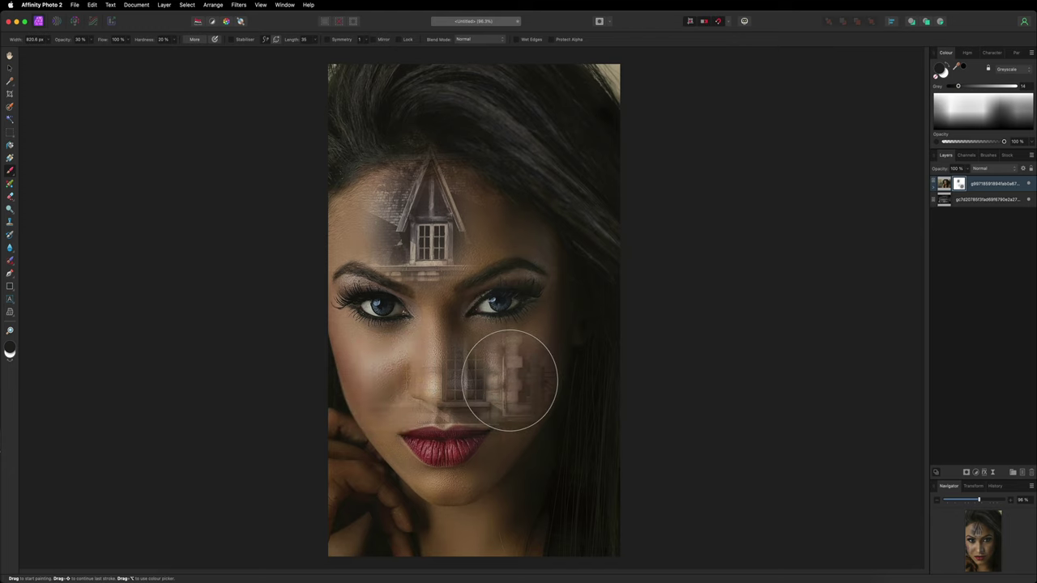
left_click_drag(497, 370, 549, 370)
key("super+z")
key("super+z")
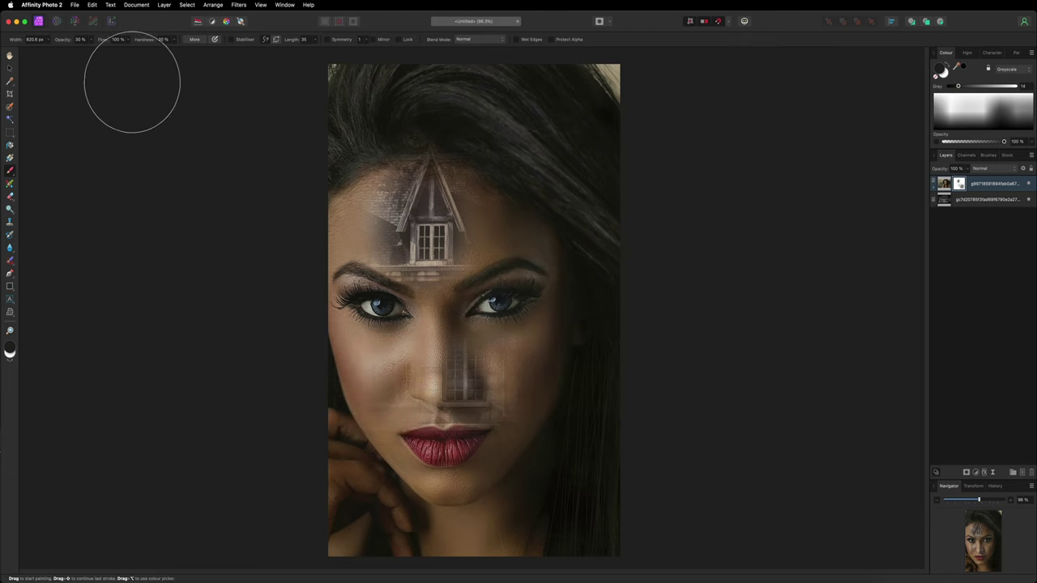
Set the brush flow to 32% and hardness to 100%, and paint over the lower face and right-hand hair.
left_click(127, 40)
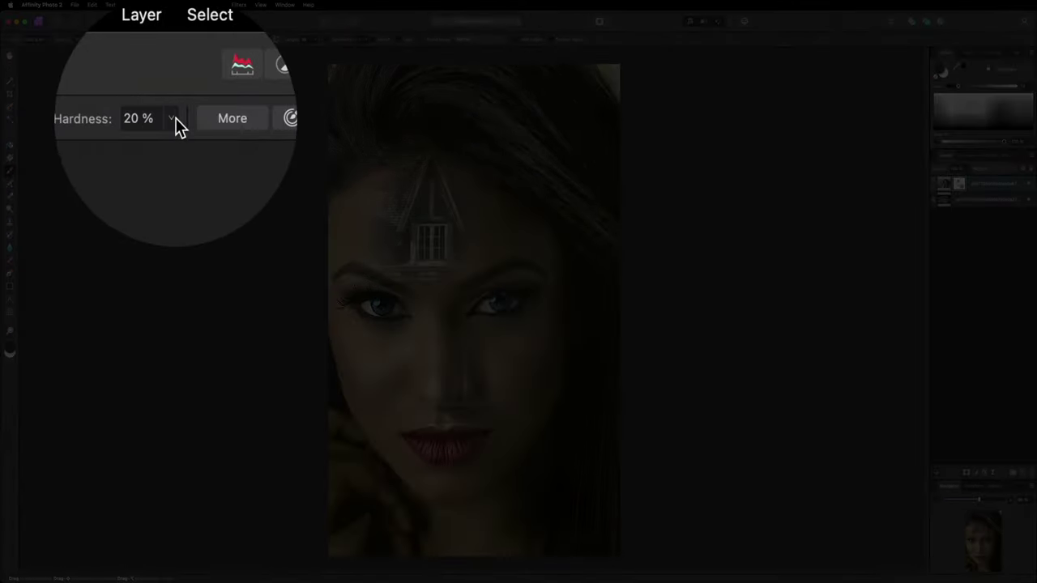
left_click(174, 40)
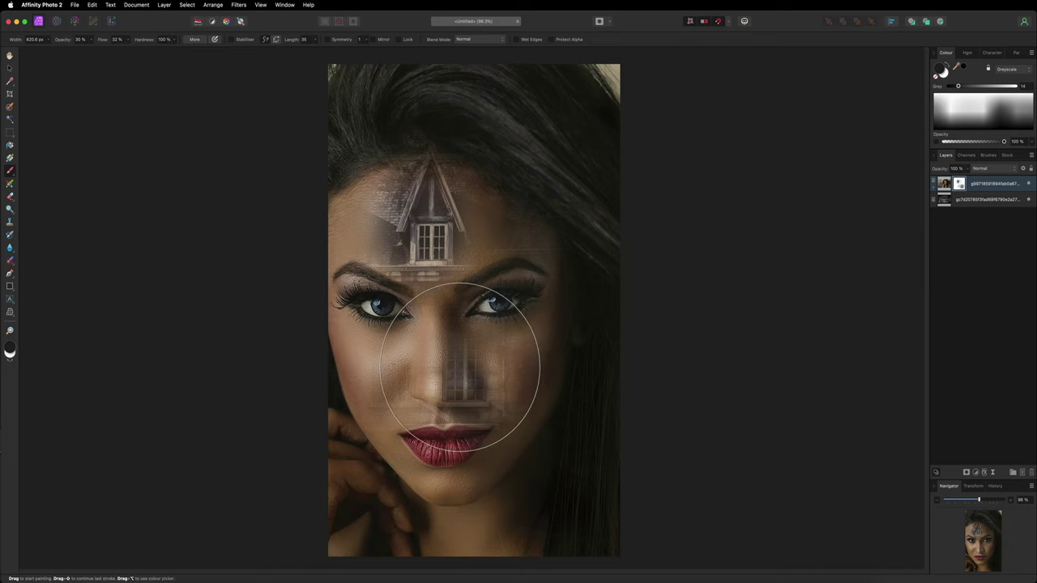
mouse_move(459, 366)
left_mouse_down()
mouse_move(474, 429)
mouse_move(509, 507)
mouse_move(582, 487)
mouse_move(585, 409)
mouse_move(490, 315)
mouse_move(433, 437)
mouse_move(515, 458)
left_mouse_up()
key("super+2")
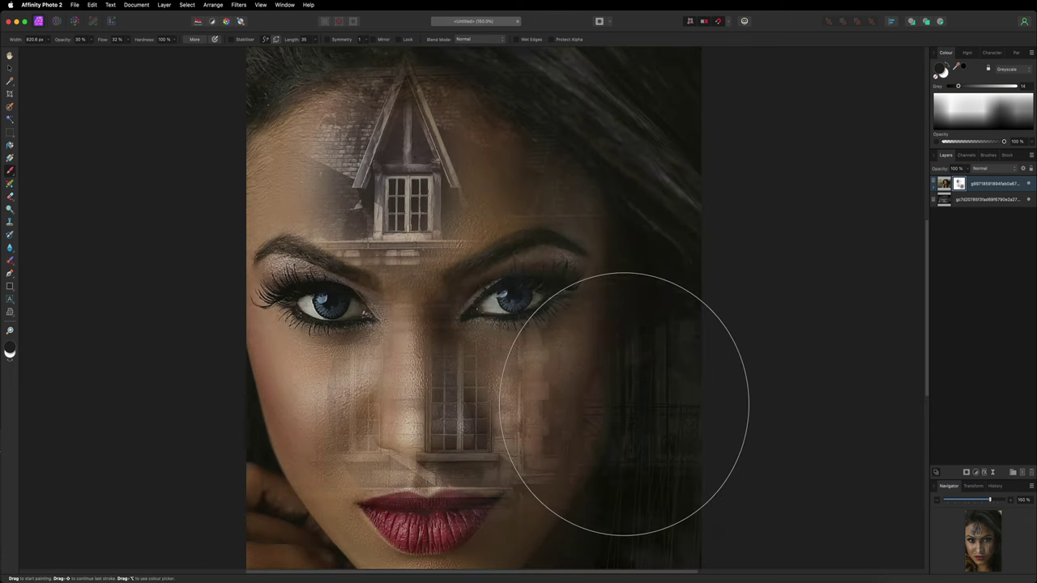
mouse_move(624, 403)
left_mouse_down()
mouse_move(508, 407)
mouse_move(464, 351)
mouse_move(442, 419)
mouse_move(459, 474)
mouse_move(512, 516)
mouse_move(614, 513)
mouse_move(687, 278)
mouse_move(647, 180)
mouse_move(432, 164)
mouse_move(374, 178)
mouse_move(691, 327)
left_mouse_up()
key("super+0")
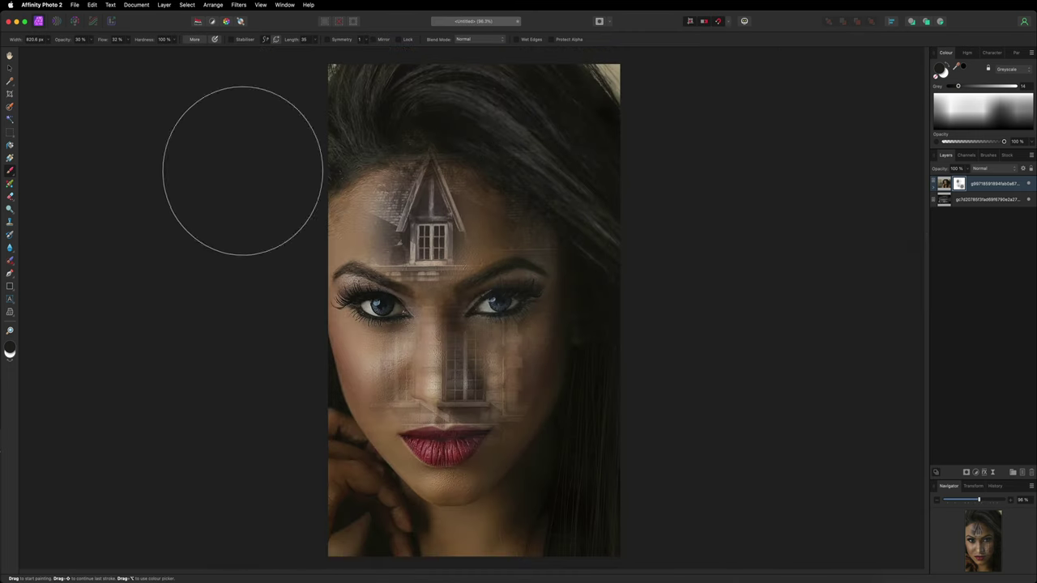
Set the brush hardness to 50% and opacity to 90%, and reduce its width to about 341 px.
left_click(173, 40)
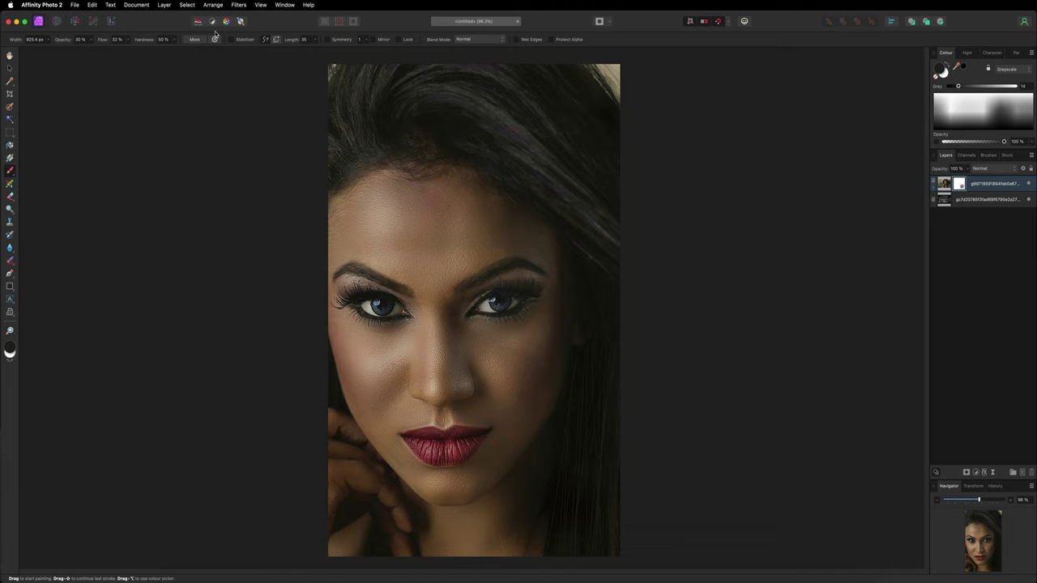
left_click(92, 40)
key("bracketleft")
key("bracketleft")
key("bracketleft")
key("bracketleft")
key("bracketleft")
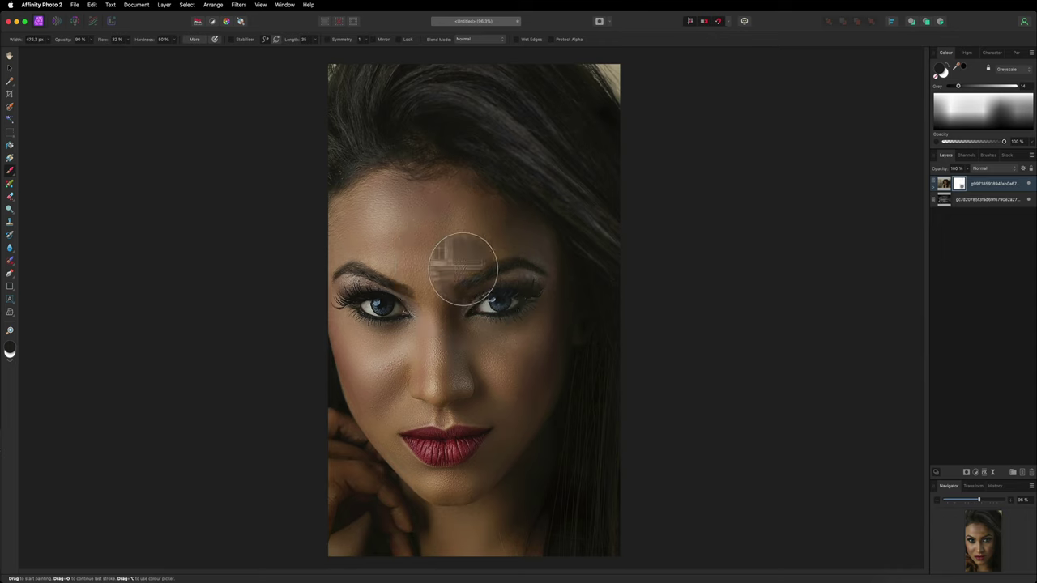
key("bracketleft")
key("bracketleft")
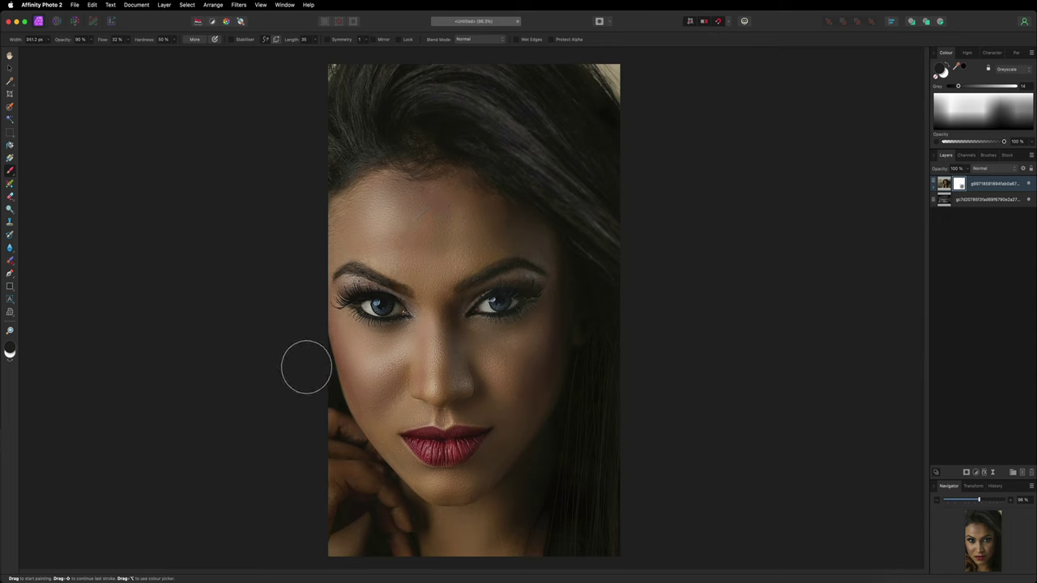
Reveal the house over the hand and background left of the face, reducing the brush to about 109 px for the edges.
mouse_move(313, 382)
left_mouse_down()
mouse_move(373, 487)
mouse_move(384, 537)
mouse_move(352, 540)
mouse_move(330, 509)
mouse_move(325, 457)
mouse_move(353, 540)
mouse_move(331, 434)
mouse_move(368, 526)
mouse_move(343, 422)
left_mouse_up()
key("bracketleft")
key("bracketleft")
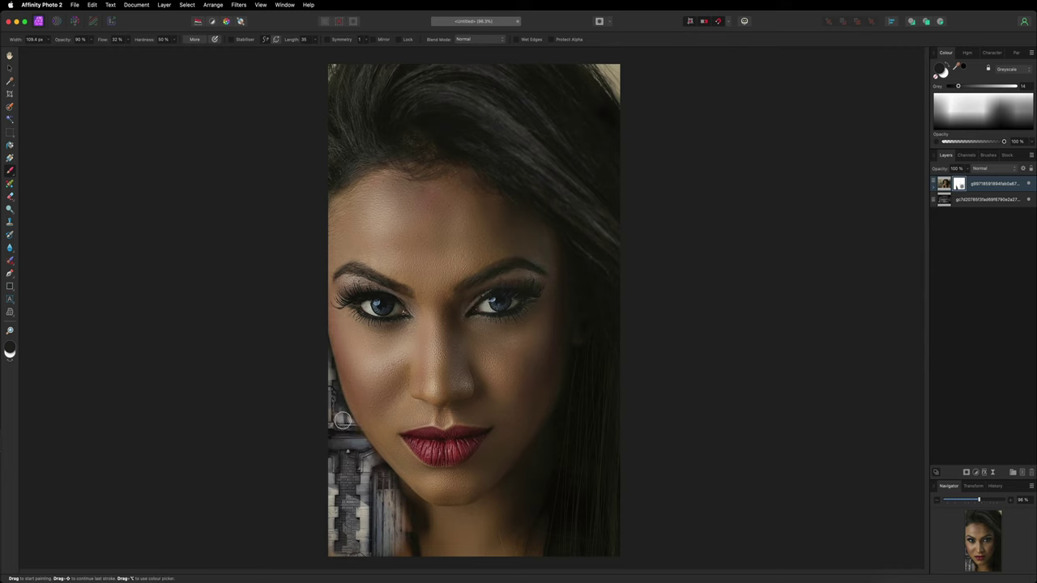
mouse_move(413, 518)
left_mouse_down()
mouse_move(412, 552)
mouse_move(402, 511)
mouse_move(401, 551)
mouse_move(381, 542)
mouse_move(320, 547)
mouse_move(388, 545)
mouse_move(386, 496)
left_mouse_up()
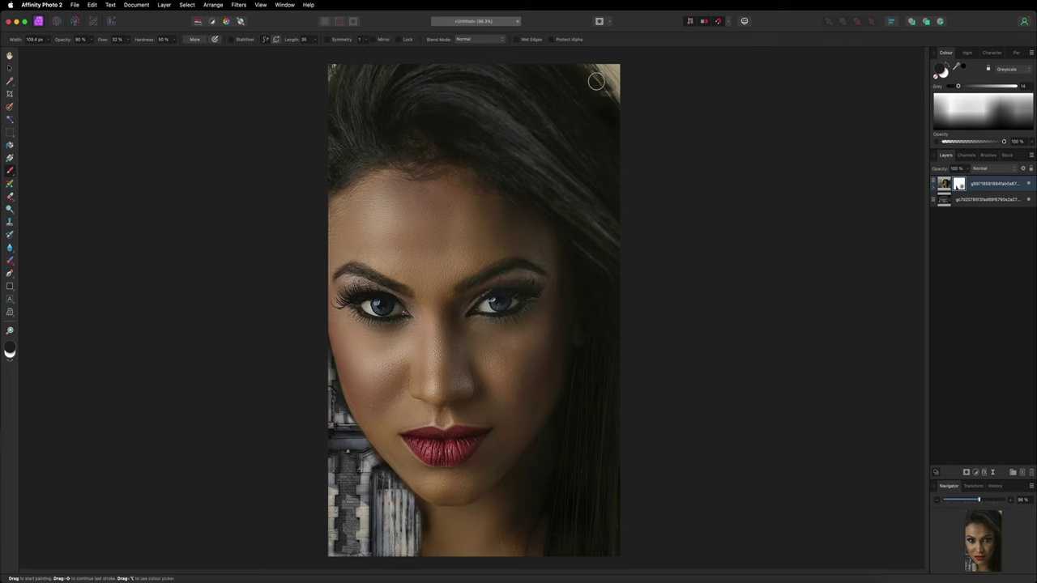
Reveal the house in the image's upper-right corner and, with the brush enlarged to about 291 px, along its lower-right edge.
mouse_move(589, 63)
left_mouse_down()
mouse_move(619, 99)
mouse_move(592, 63)
left_mouse_up()
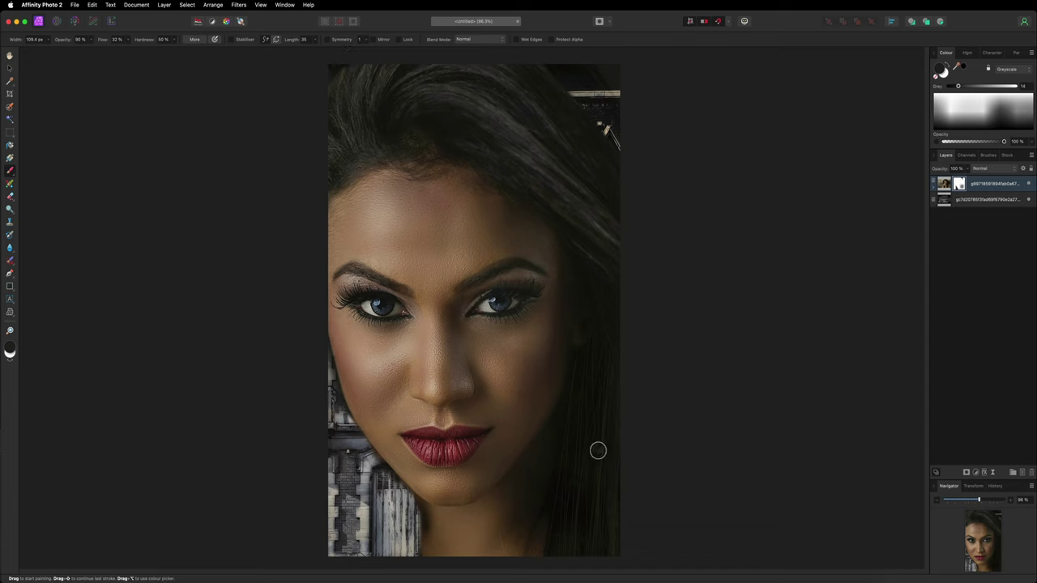
key("bracketright")
key("bracketright")
key("bracketright")
left_click_drag(623, 421, 608, 535)
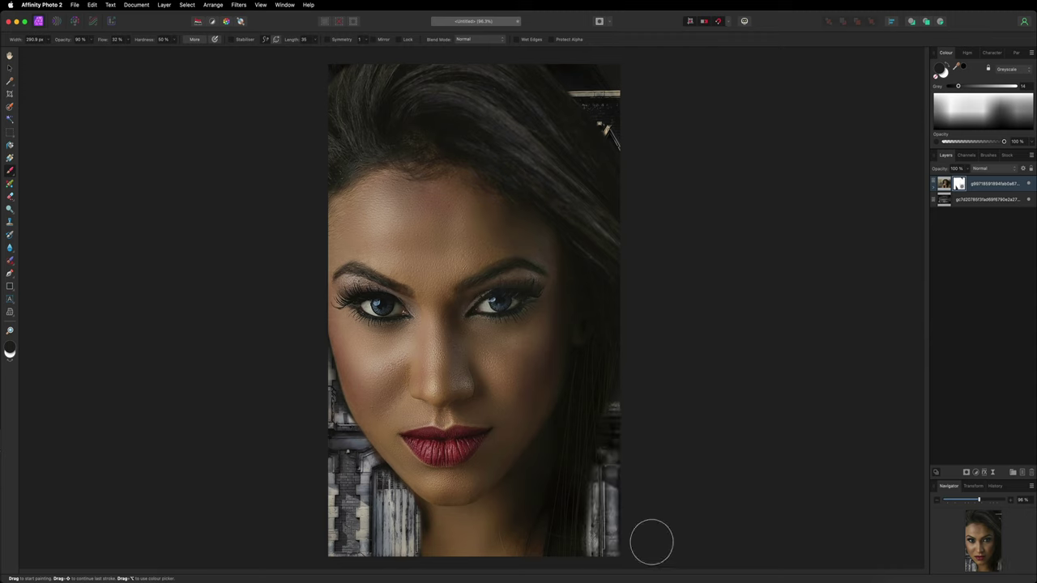
Set the brush opacity to 30% and softly blend the house into the hair along the image's lower-right edge.
left_click(92, 40)
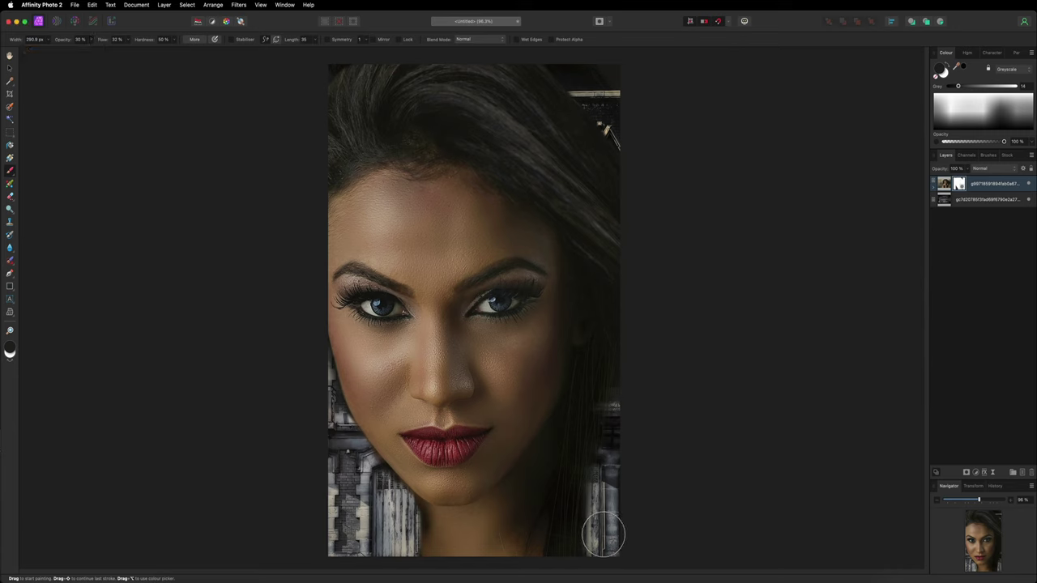
mouse_move(609, 551)
left_mouse_down()
mouse_move(595, 494)
mouse_move(602, 441)
mouse_move(635, 374)
left_mouse_up()
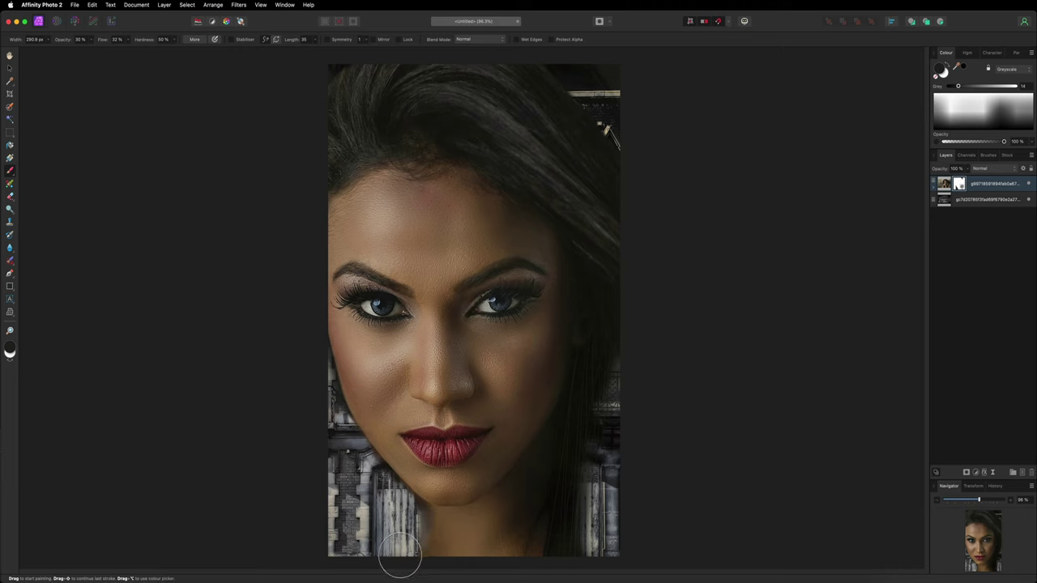
Resize the brush and faintly paint the house texture into the forehead, left cheek and chin, leaving the eyes and lips clear.
key("bracketleft")
key("bracketleft")
key("bracketleft")
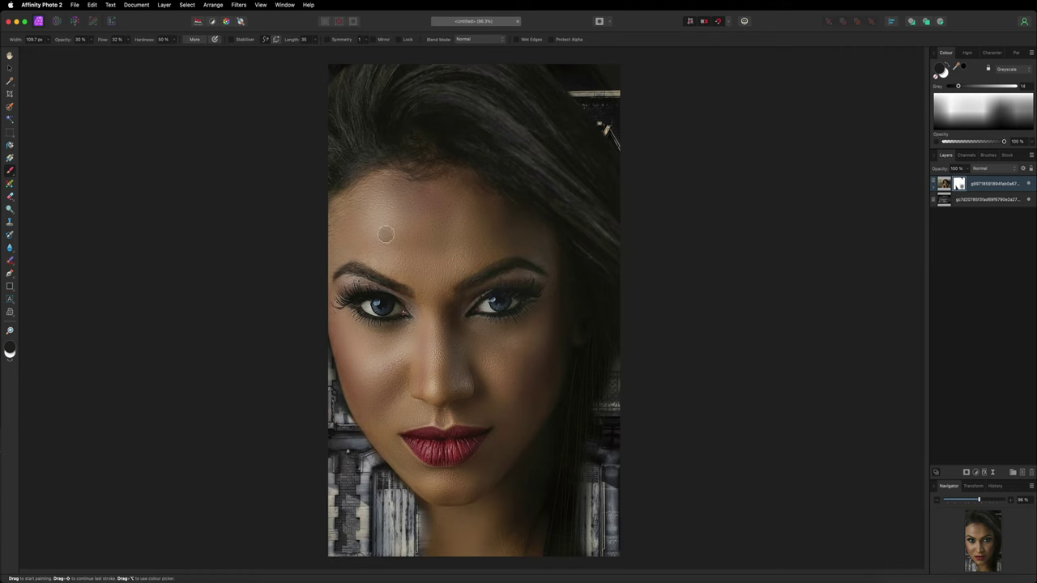
mouse_move(395, 237)
left_mouse_down()
mouse_move(418, 235)
mouse_move(403, 247)
mouse_move(429, 232)
mouse_move(459, 147)
mouse_move(436, 194)
mouse_move(446, 208)
mouse_move(359, 232)
mouse_move(348, 366)
mouse_move(353, 354)
mouse_move(355, 386)
mouse_move(380, 394)
mouse_move(368, 442)
mouse_move(405, 512)
mouse_move(432, 486)
mouse_move(479, 482)
left_mouse_up()
key("bracketleft")
key("bracketleft")
key("bracketleft")
key("bracketleft")
key("bracketleft")
key("bracketleft")
key("bracketleft")
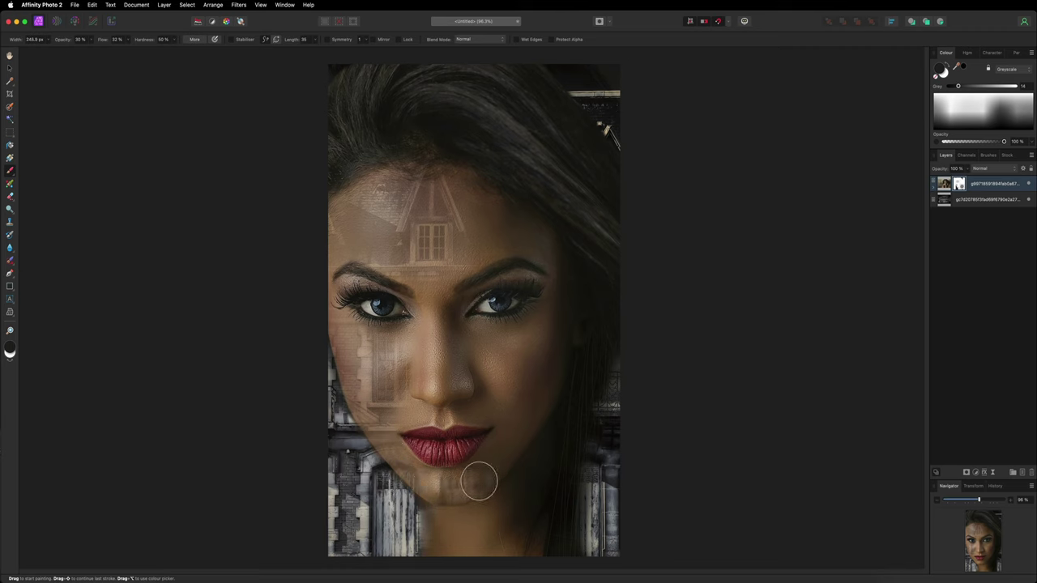
Blend the house into the chin, right cheek and right side of the forehead, enlarging the brush to about 329 px.
mouse_move(478, 482)
left_mouse_down()
mouse_move(517, 441)
mouse_move(494, 367)
mouse_move(557, 336)
mouse_move(556, 362)
mouse_move(509, 415)
left_mouse_up()
key("bracketright")
key("bracketright")
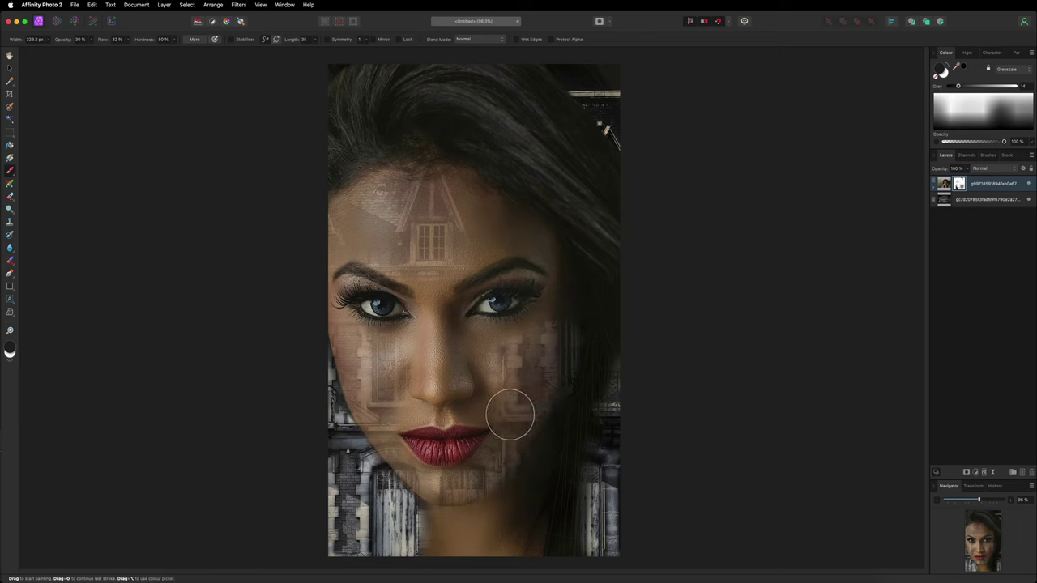
mouse_move(502, 202)
left_mouse_down()
mouse_move(519, 220)
mouse_move(526, 210)
mouse_move(486, 178)
mouse_move(484, 140)
left_mouse_up()
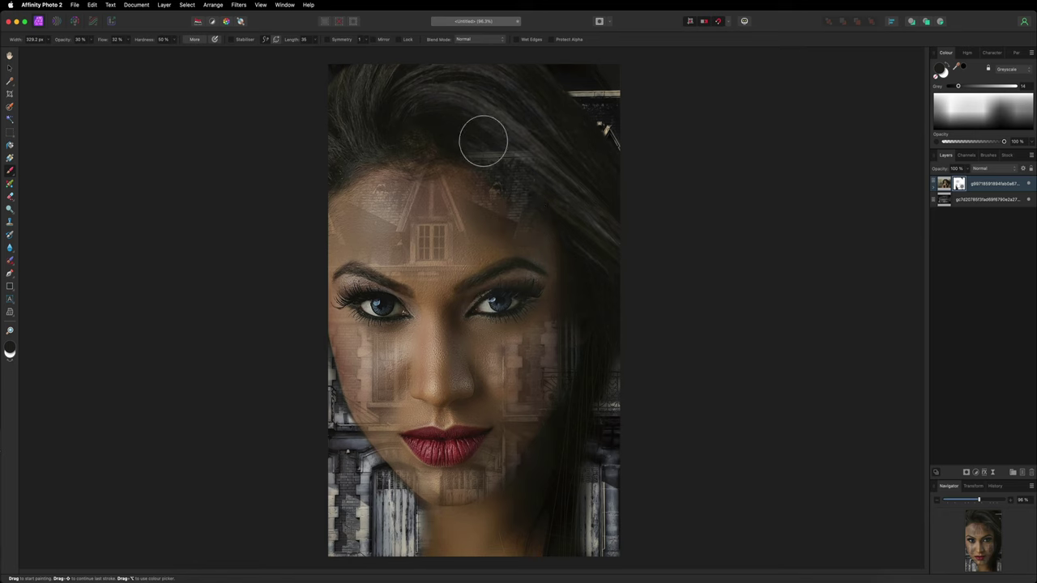
Switch the brush to white at 100% opacity and paint the mask over the upper hair to restore the portrait there.
left_click(956, 65)
mouse_move(528, 158)
left_mouse_down()
mouse_move(492, 124)
mouse_move(576, 189)
mouse_move(474, 121)
mouse_move(559, 172)
mouse_move(480, 131)
mouse_move(538, 166)
mouse_move(486, 125)
mouse_move(553, 171)
mouse_move(486, 128)
mouse_move(534, 147)
mouse_move(500, 128)
left_mouse_up()
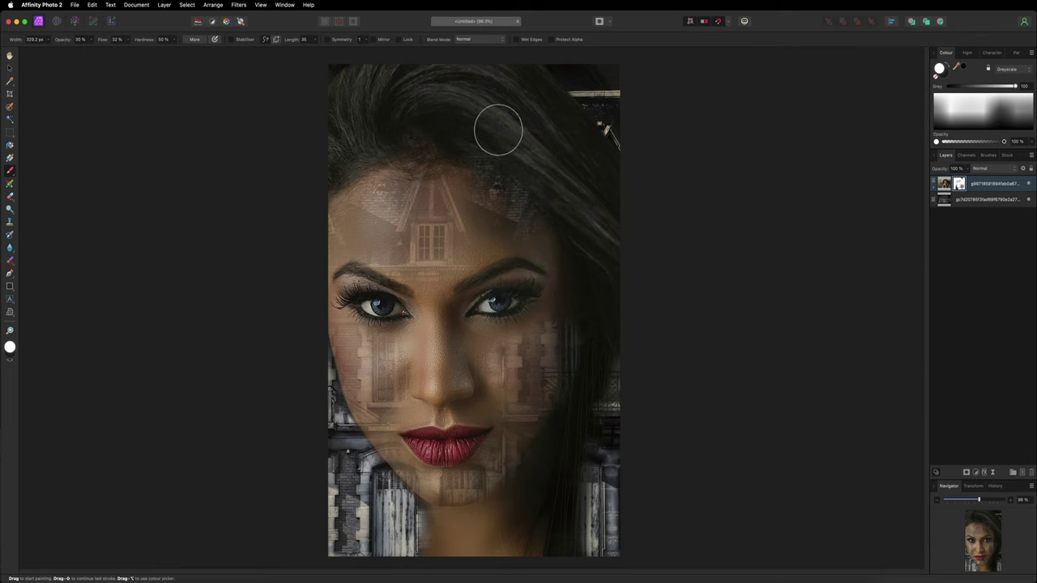
left_click(91, 41)
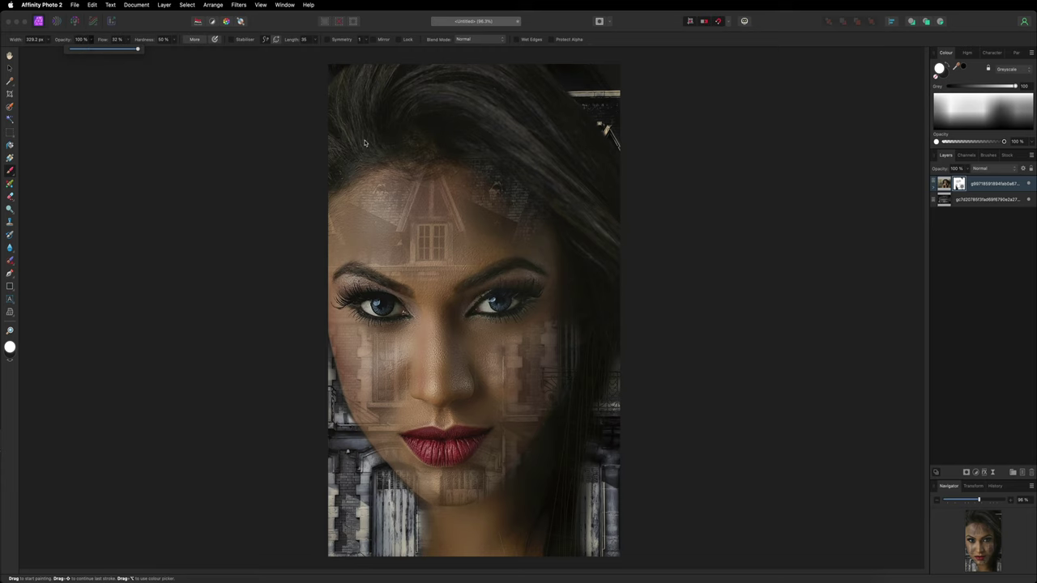
mouse_move(510, 126)
left_mouse_down()
mouse_move(467, 111)
mouse_move(563, 183)
mouse_move(552, 163)
mouse_move(570, 147)
mouse_move(543, 109)
mouse_move(471, 93)
mouse_move(416, 153)
mouse_move(423, 136)
mouse_move(401, 98)
left_mouse_up()
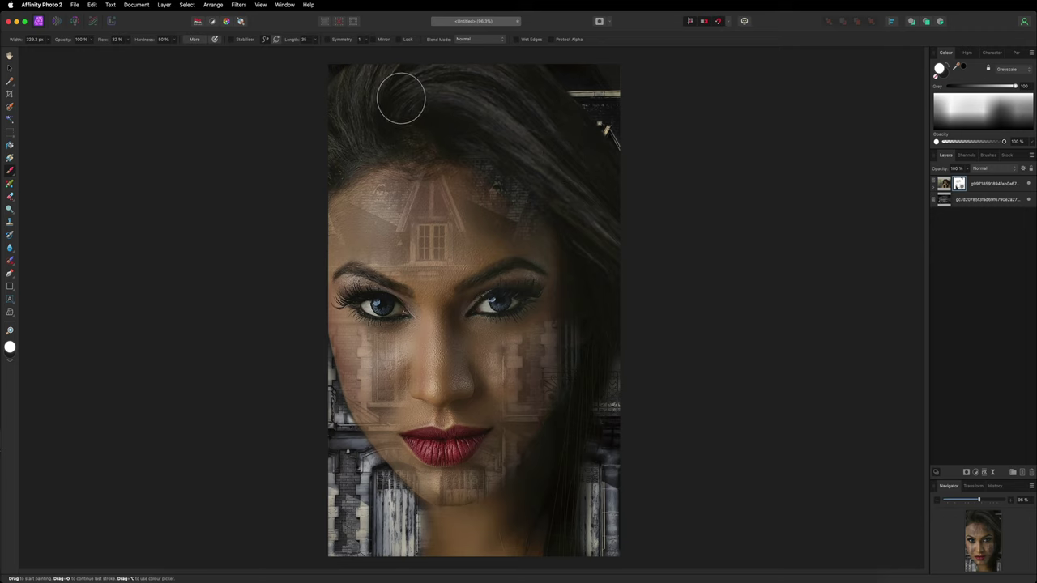
left_click_drag(400, 98, 466, 94)
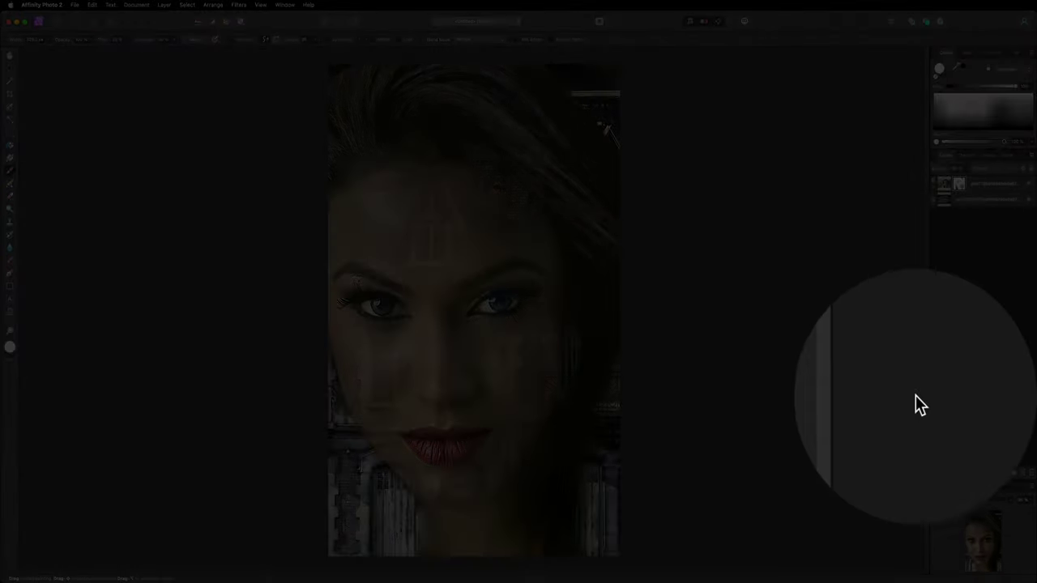
Add a Black and White adjustment above the layers with its blend mode set to Hard Light.
left_click(919, 460)
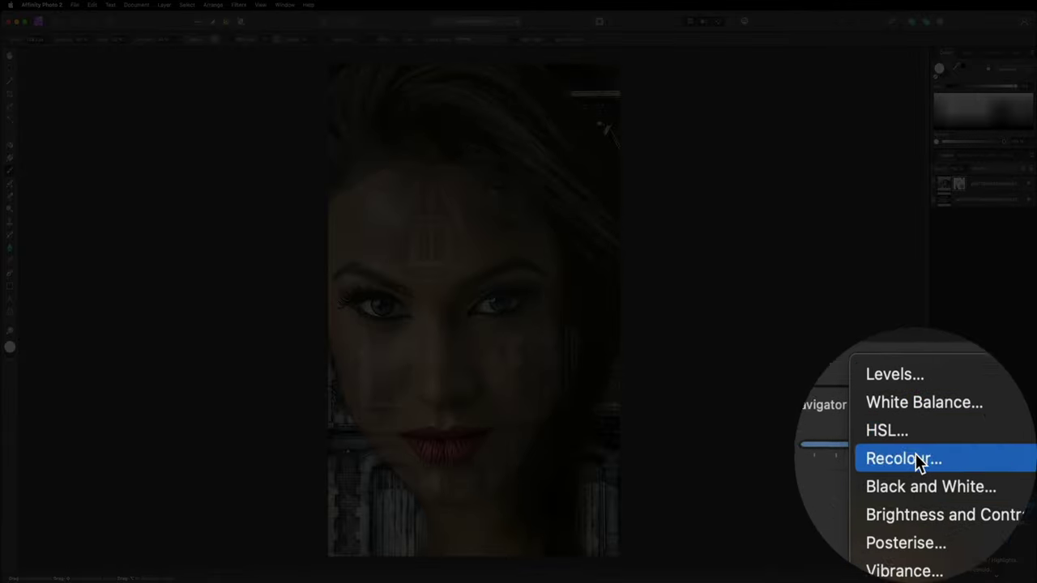
left_click(917, 456)
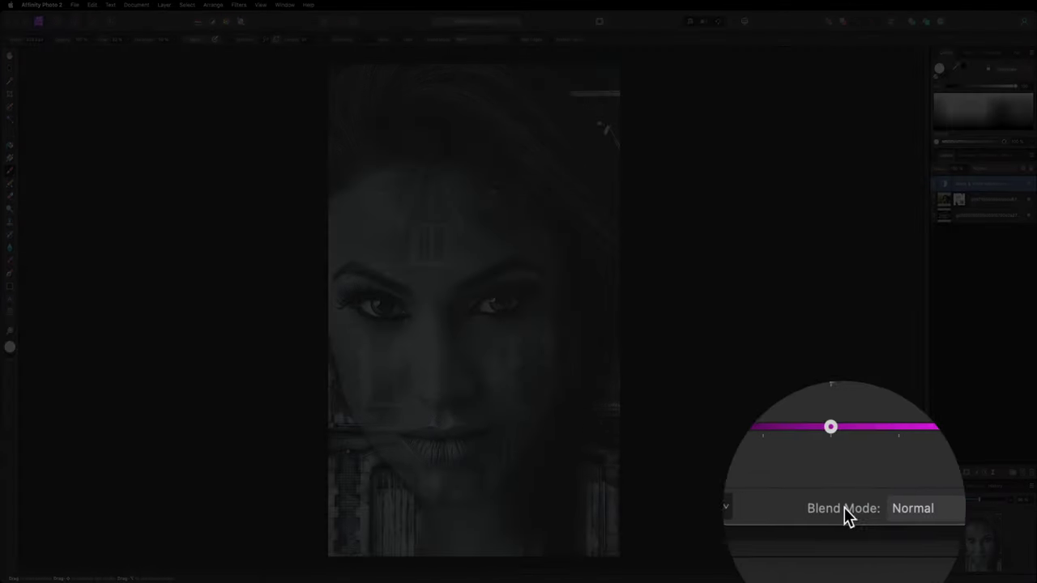
left_click(867, 558)
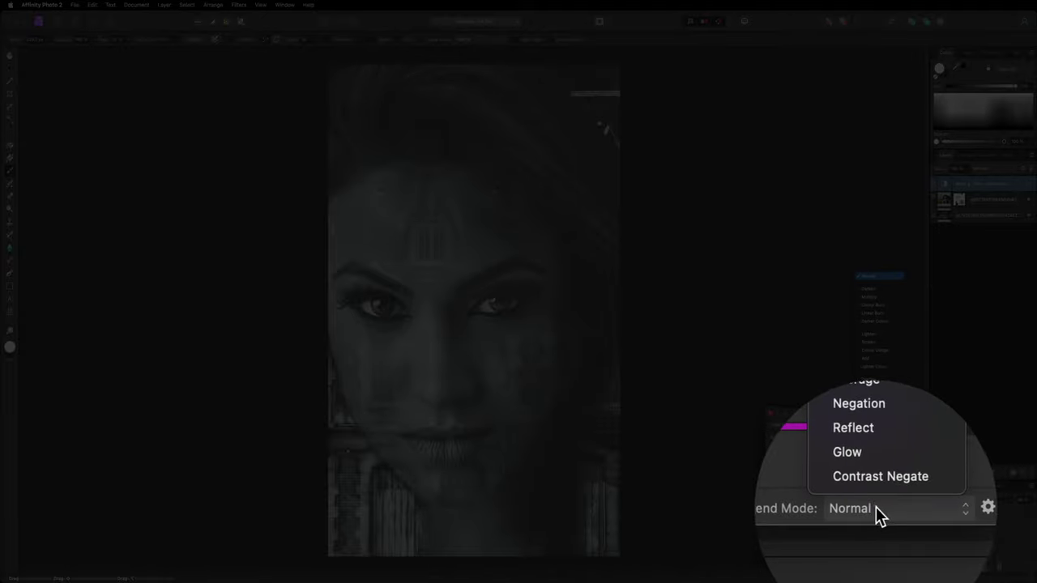
scroll(881, 453, "up", 10)
scroll(876, 399, "up", 1)
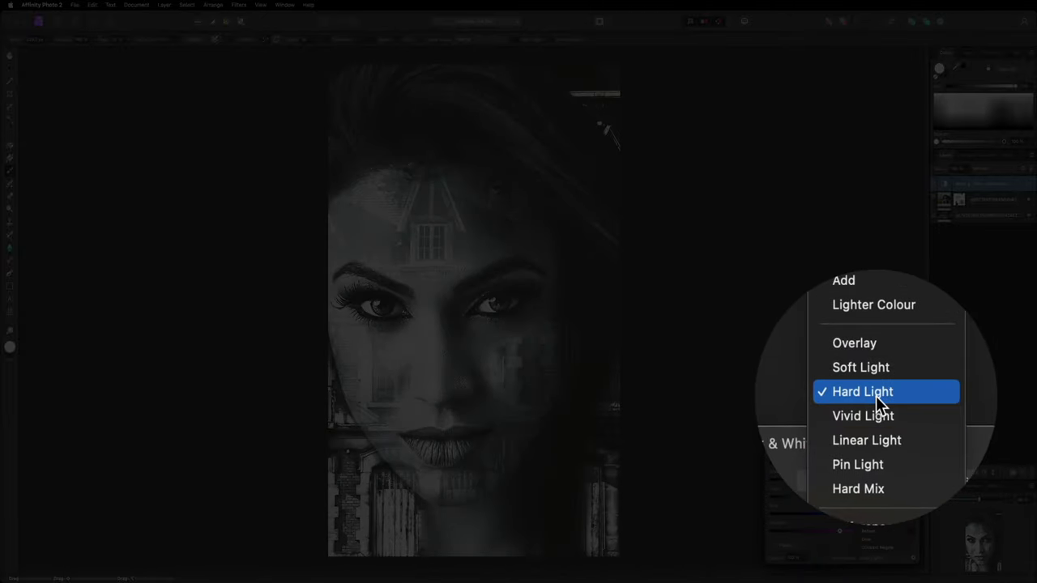
left_click(875, 396)
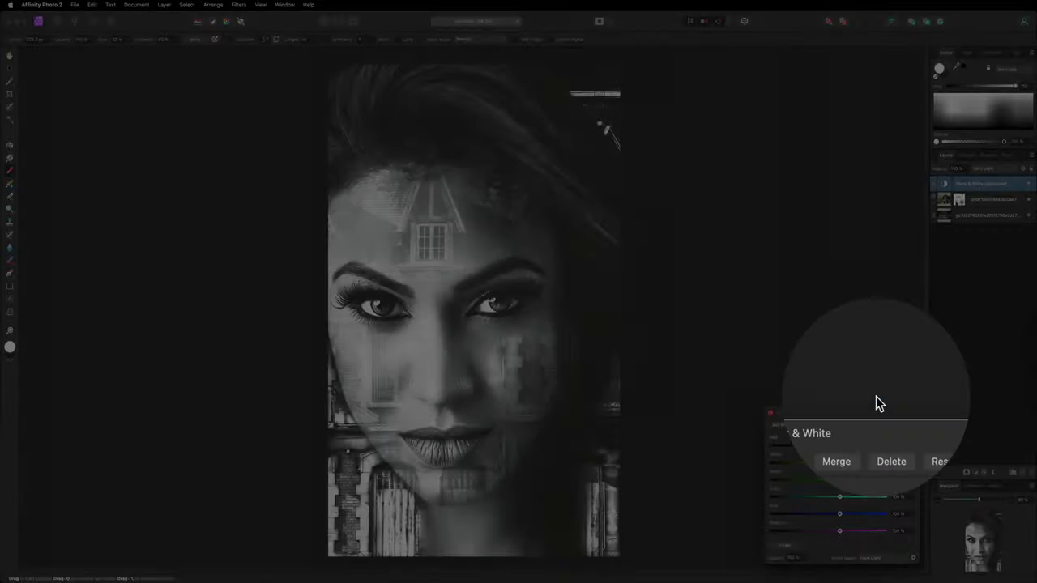
left_click(771, 414)
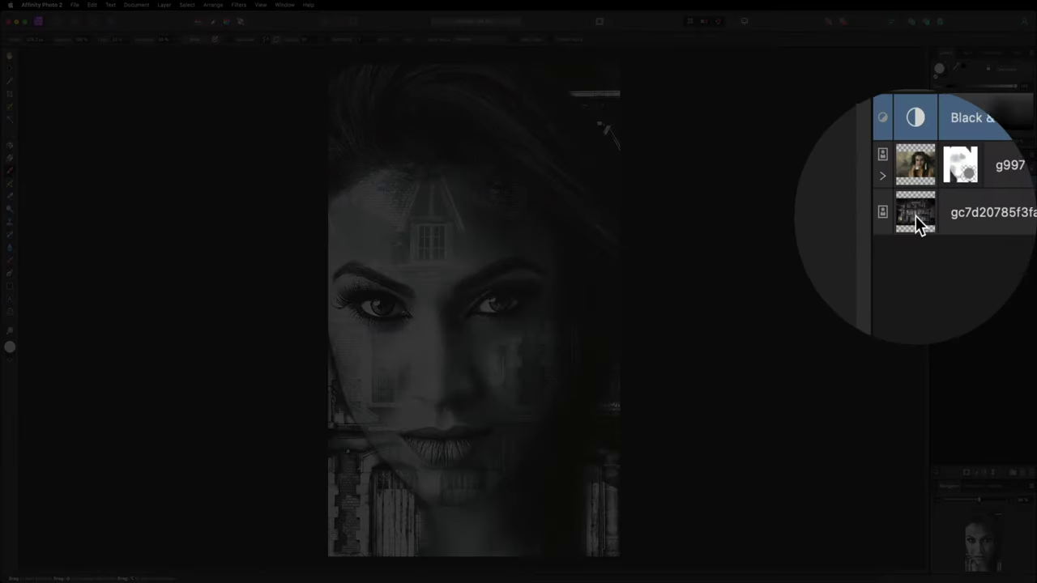
Scale down the house photo and reposition it so the gabled window sits on the forehead and other windows fall across the cheek.
left_click(945, 216)
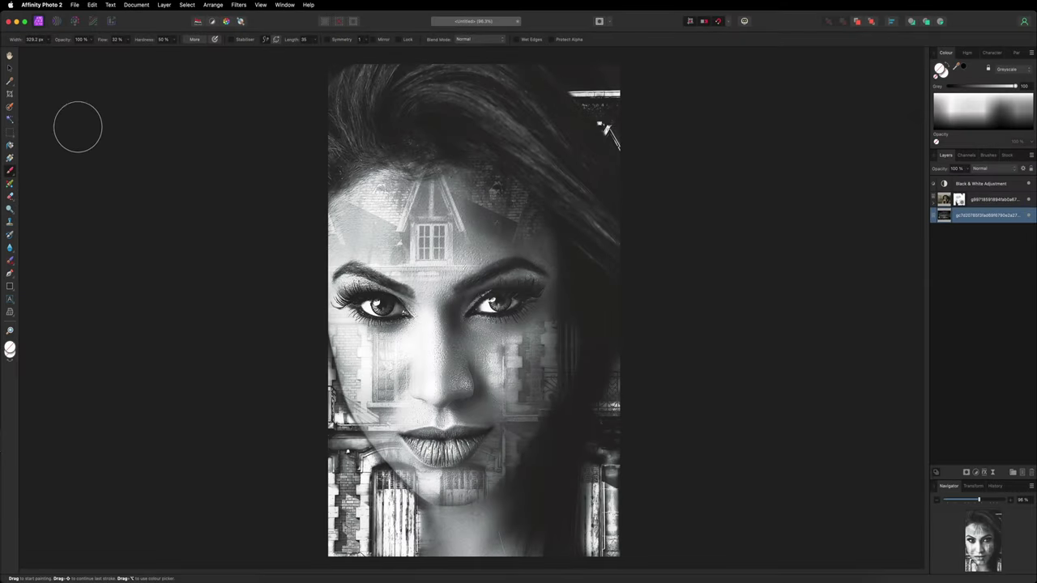
key("v")
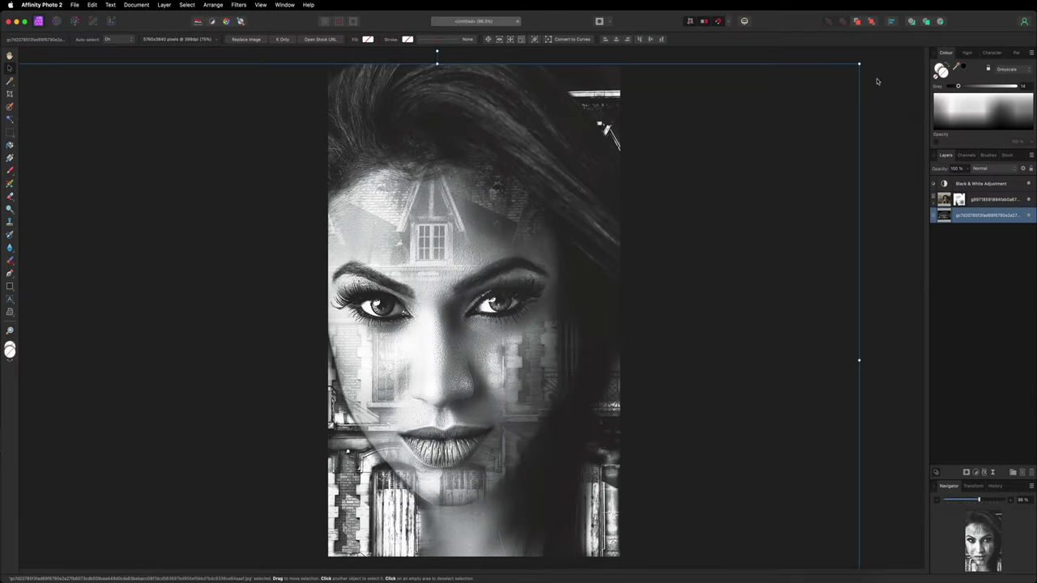
left_click_drag(858, 63, 794, 106)
left_click_drag(767, 157, 799, 129)
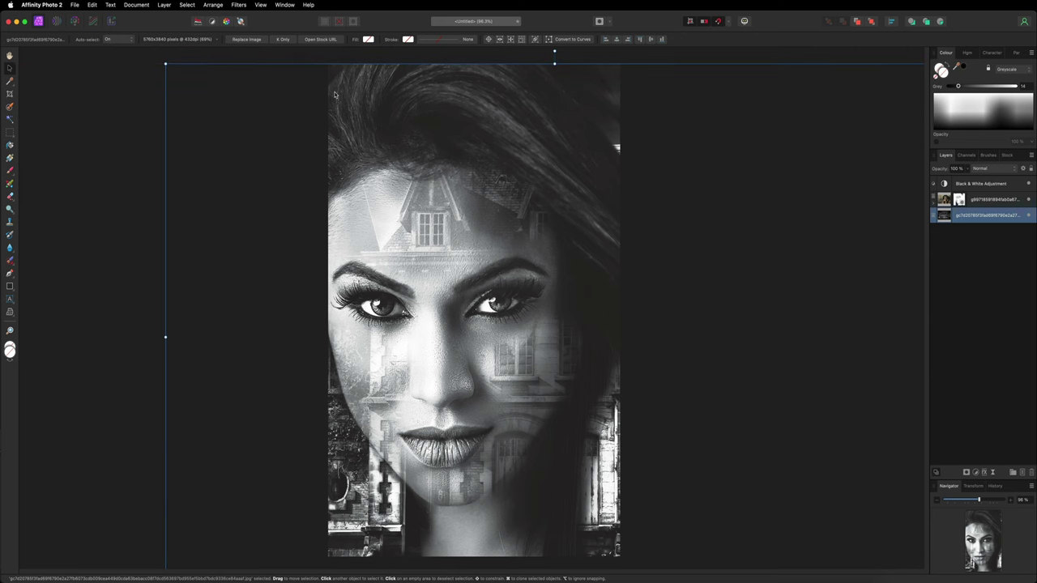
left_click_drag(166, 65, 226, 96)
mouse_move(469, 247)
left_mouse_down()
mouse_move(435, 207)
mouse_move(433, 259)
mouse_move(431, 243)
left_mouse_up()
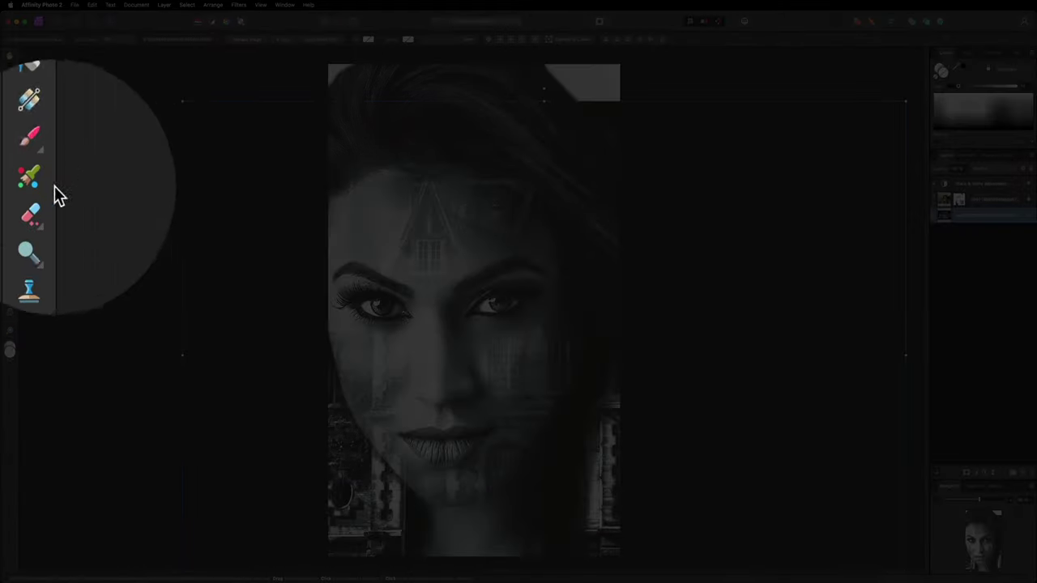
Trace a closed Pen curve around the face's outline and nest the house photo layer inside it so the house is clipped to the face.
left_click(30, 278)
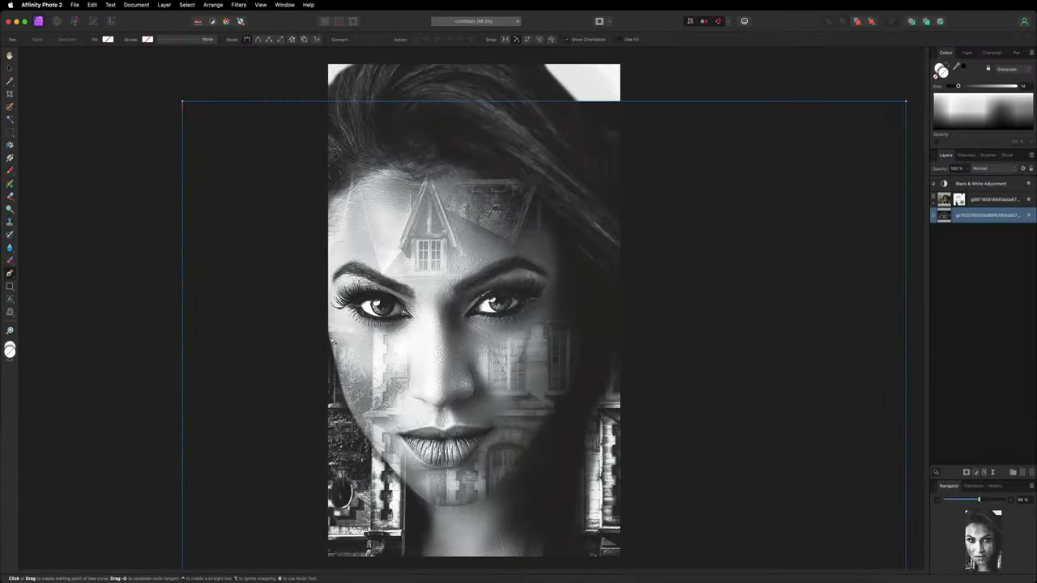
left_click(182, 103)
left_click(328, 332)
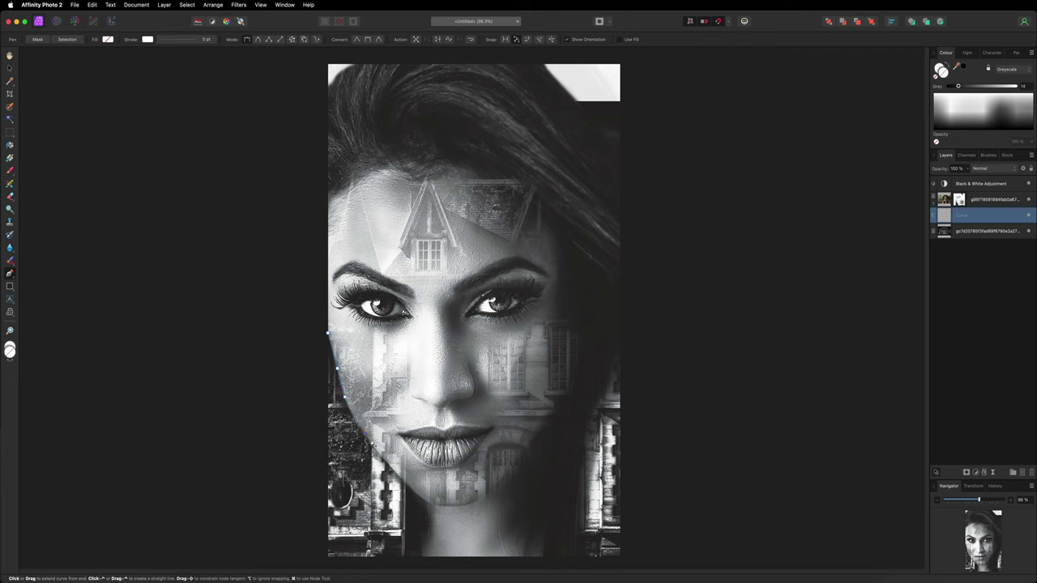
left_click(364, 435)
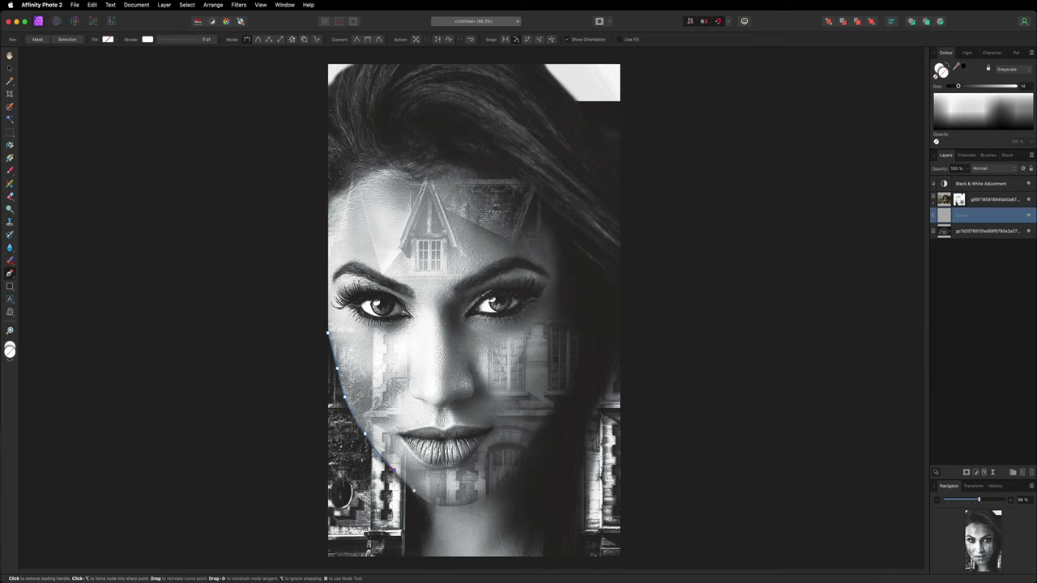
left_click(434, 504)
left_click(473, 506)
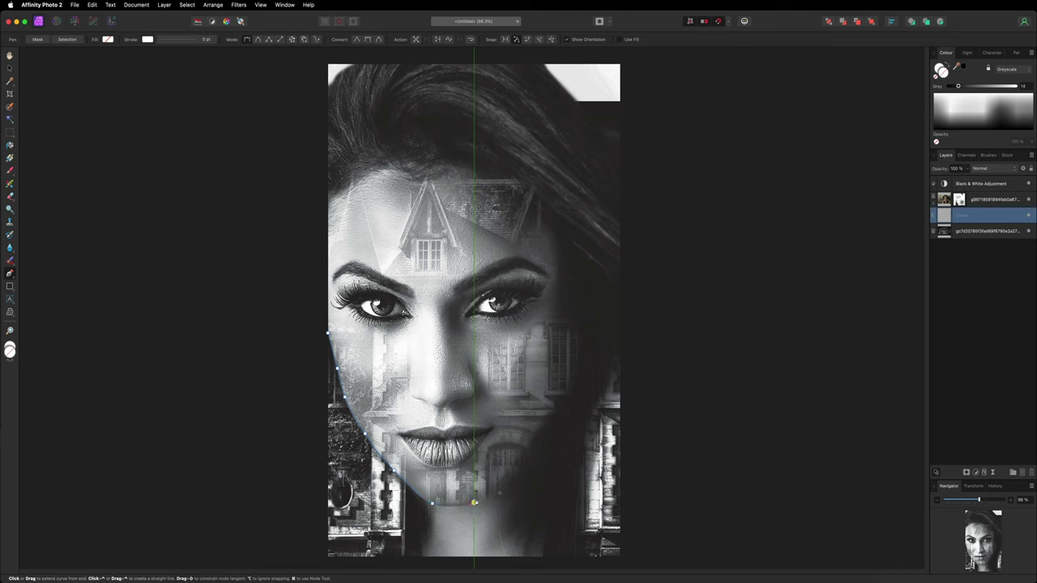
left_click_drag(526, 454, 526, 452)
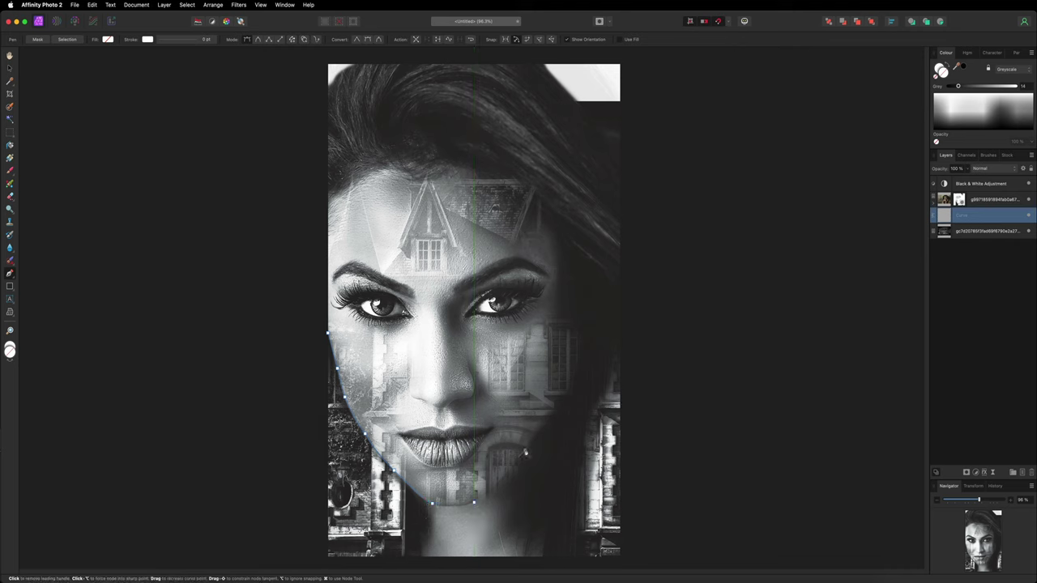
left_click(526, 447)
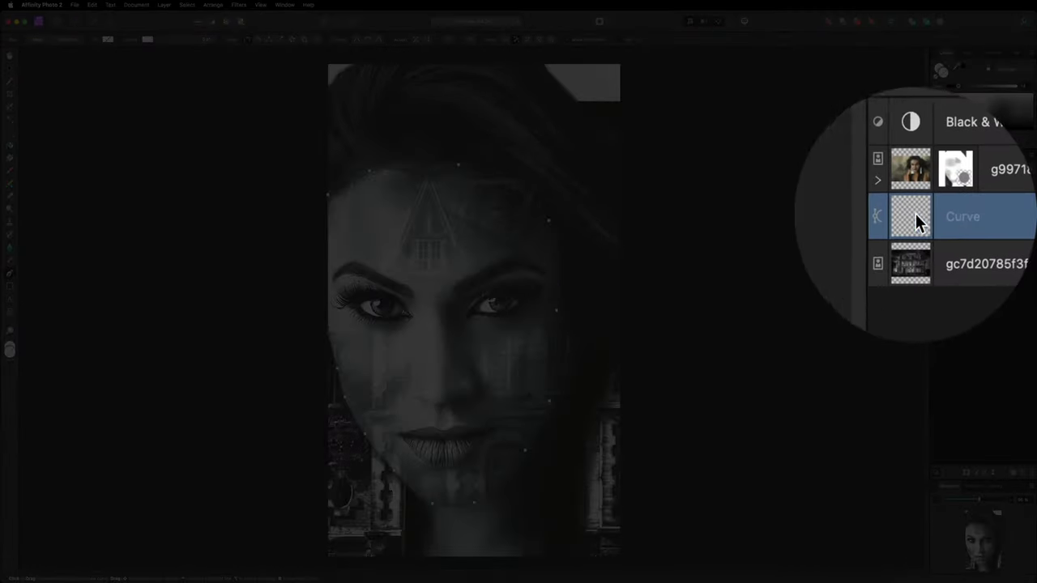
left_click(915, 231)
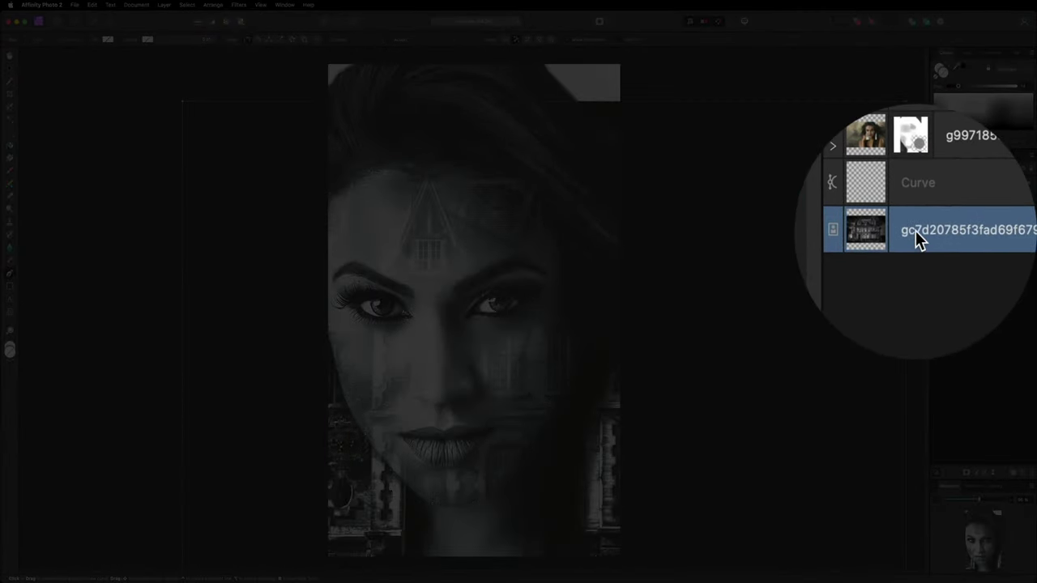
left_click_drag(915, 229, 915, 212)
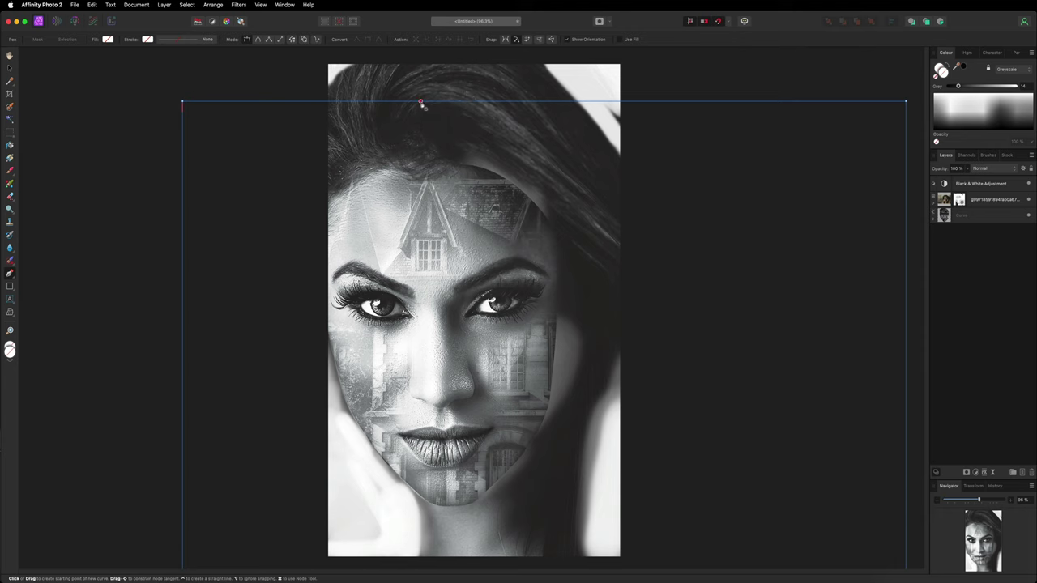
Search the Pixabay stock photos for graves, place the dark graveyard photo on the canvas and move its layer to the bottom of the stack.
left_click(1007, 156)
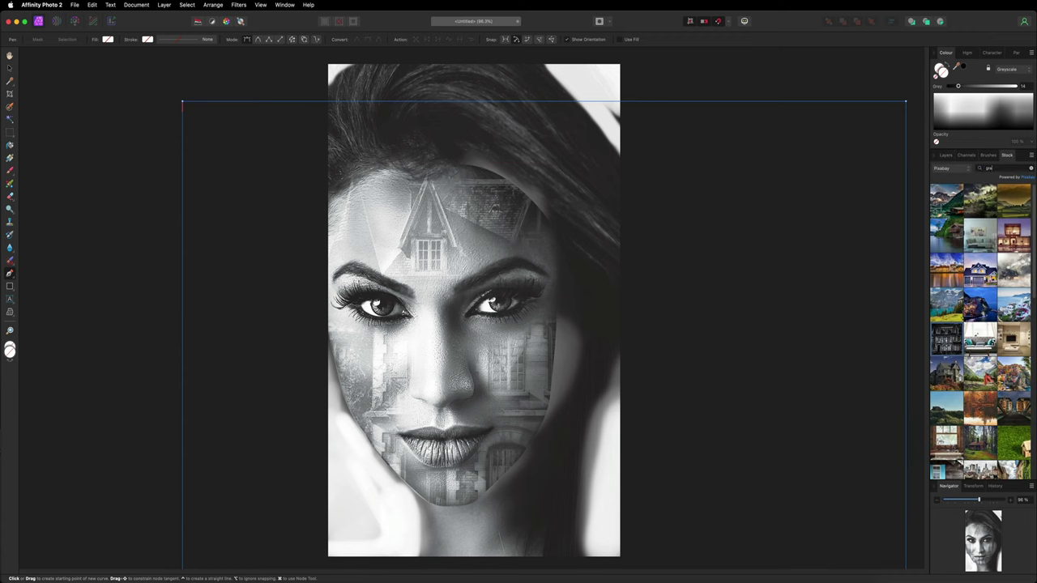
key("Return")
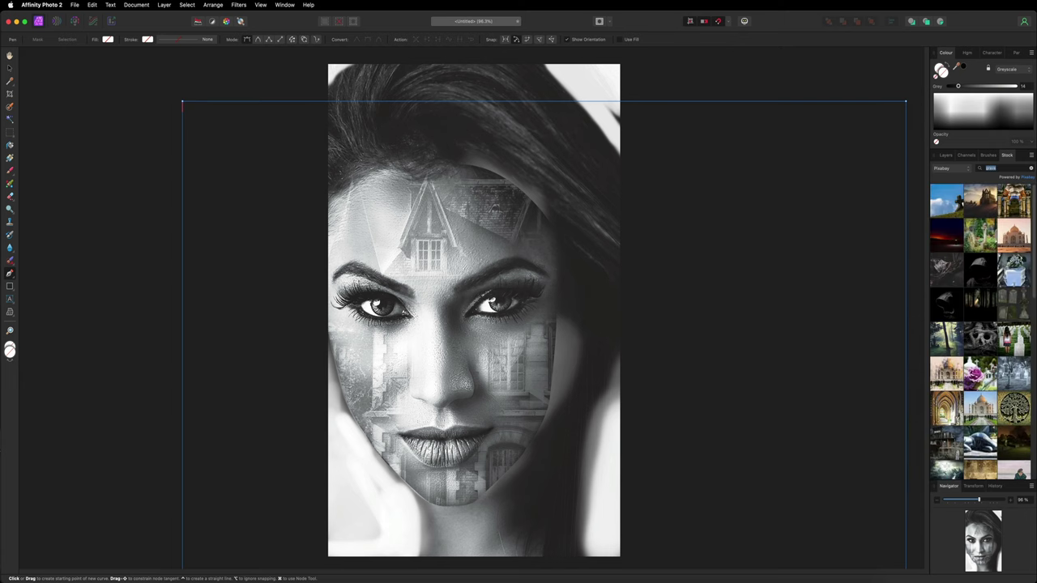
scroll(1002, 274, "down", 5)
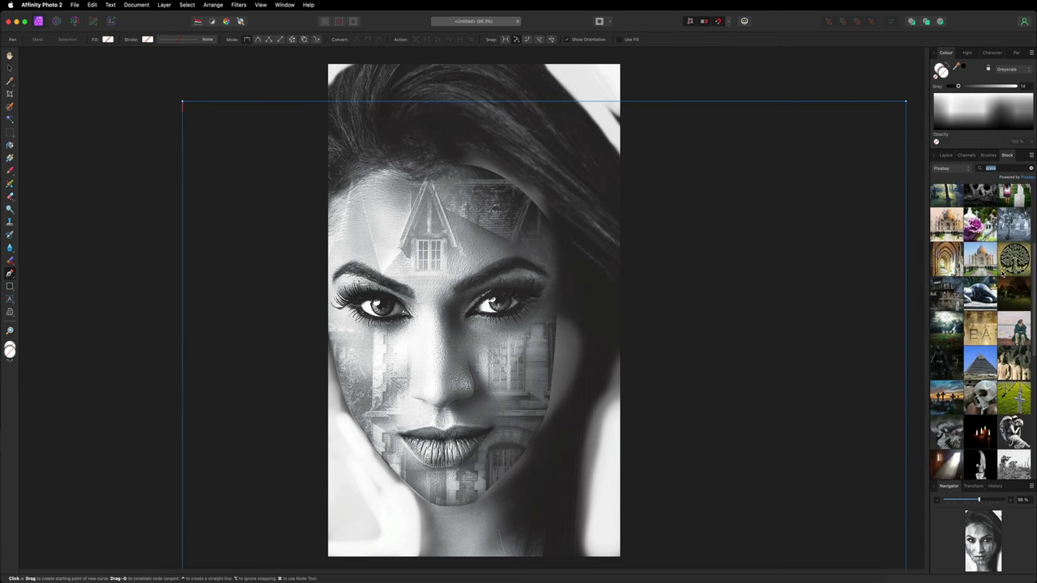
scroll(1002, 274, "down", 8)
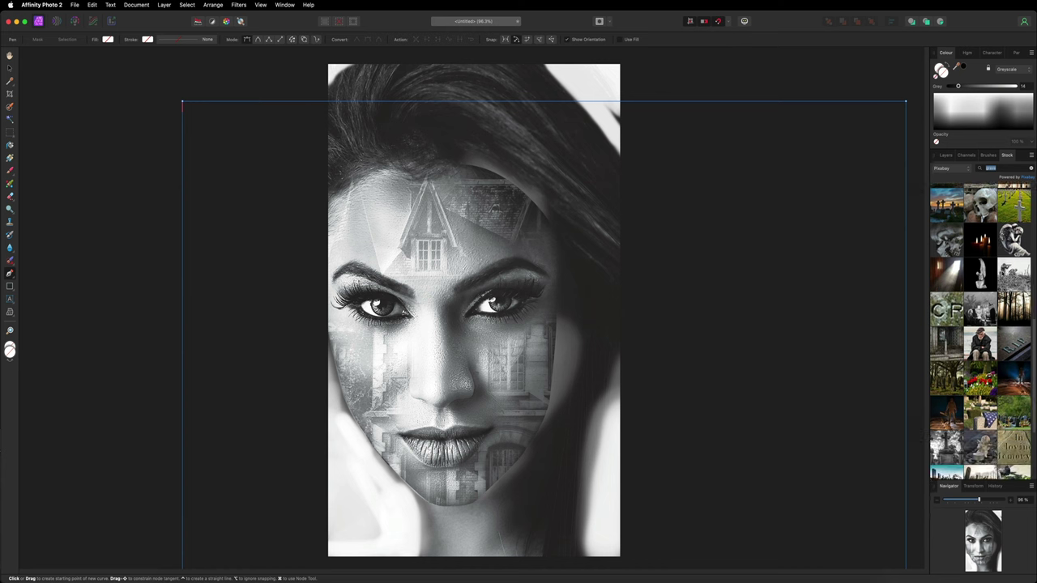
left_click_drag(945, 366, 492, 303)
left_click(946, 154)
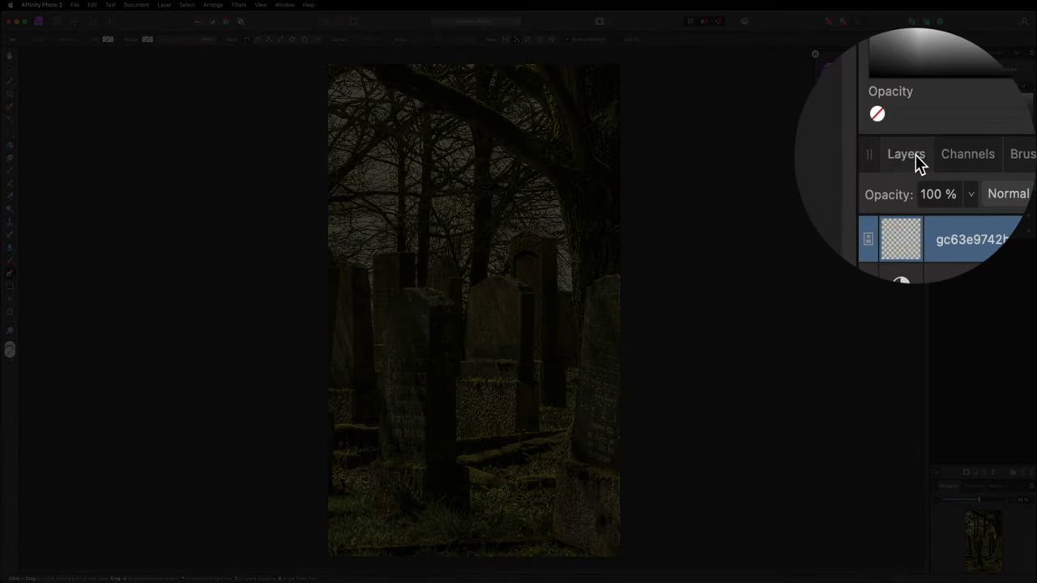
left_click_drag(939, 170, 935, 242)
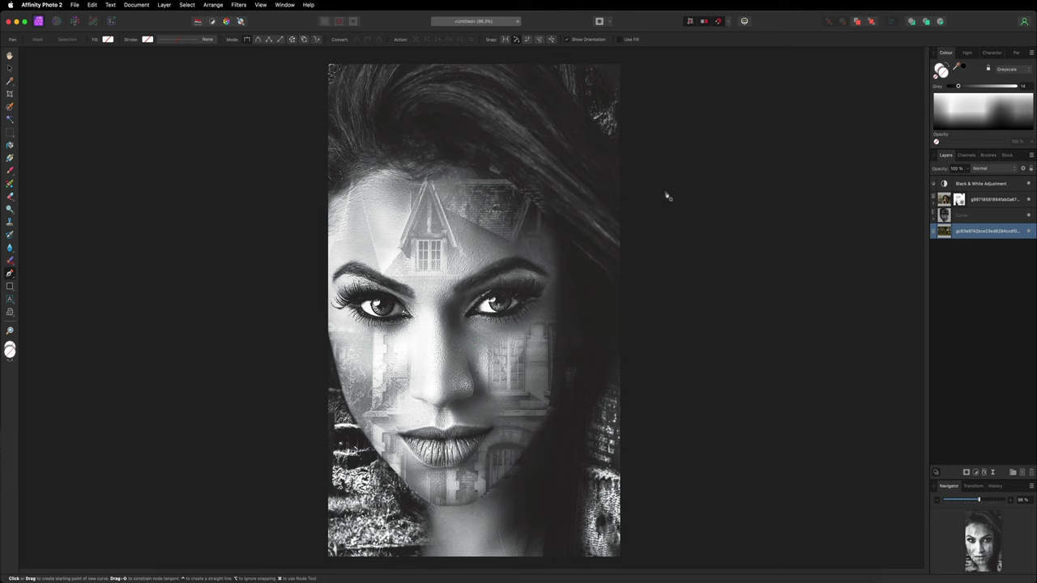
Scale the graveyard photo down to about 76%, matching the canvas height, and shift it right so tree branches fill the background's upper-right corner.
key("super+minus")
key("super+minus")
key("super+minus")
key("super+minus")
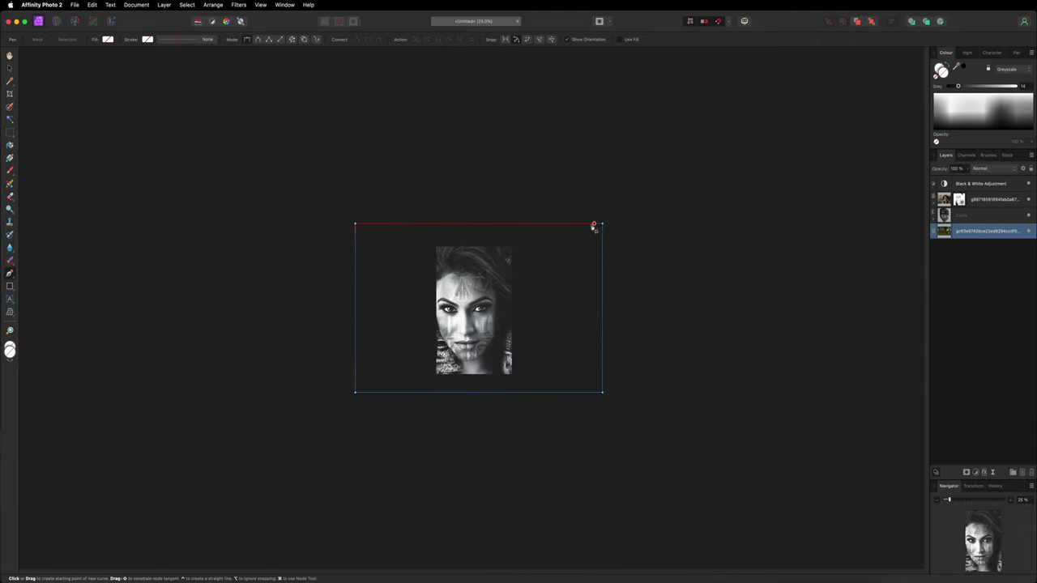
left_click(9, 71)
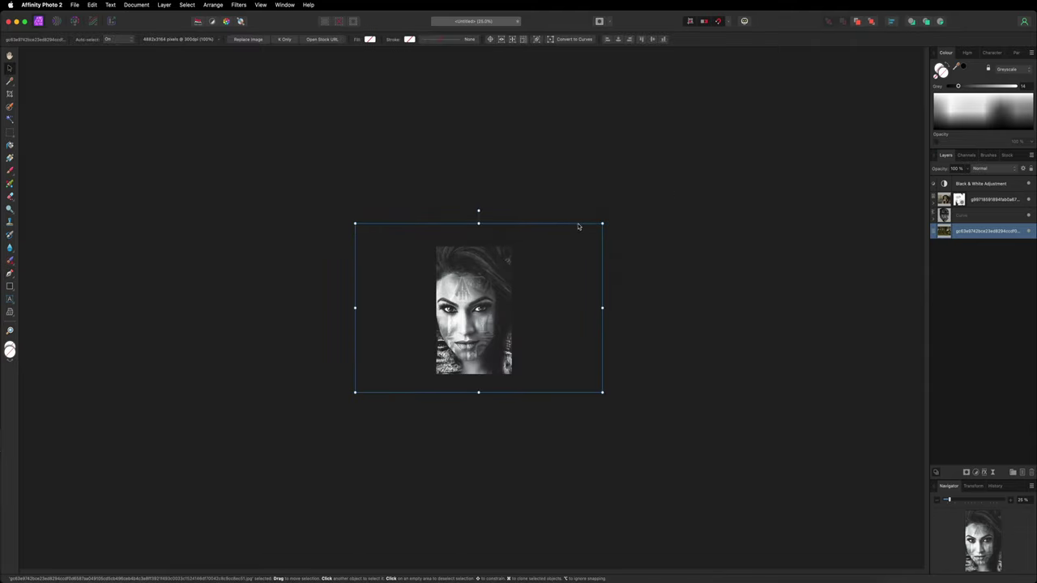
left_click_drag(600, 225, 570, 246)
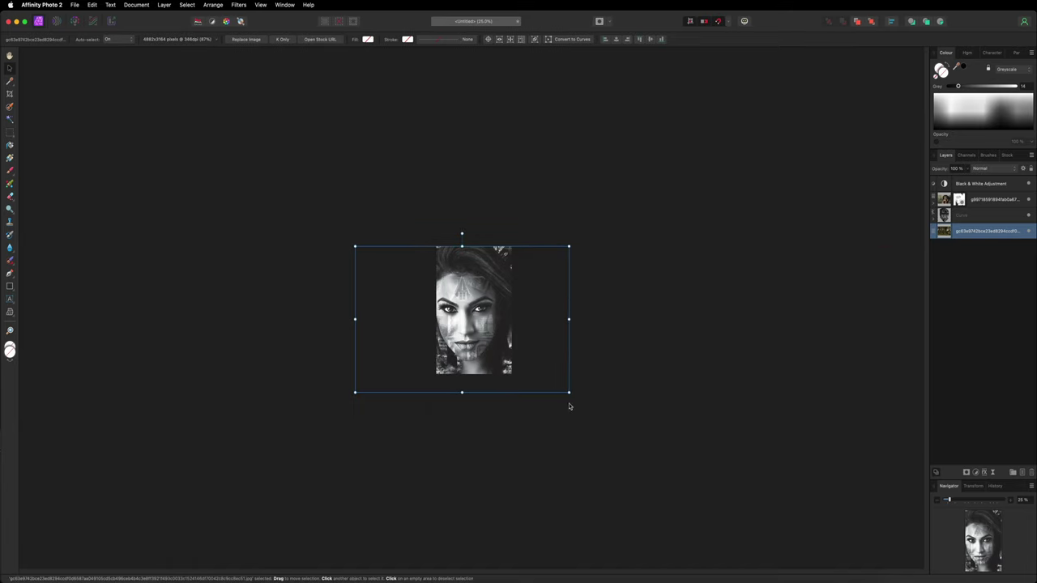
left_click_drag(570, 393, 544, 374)
key("super+plus")
key("super+plus")
key("super+plus")
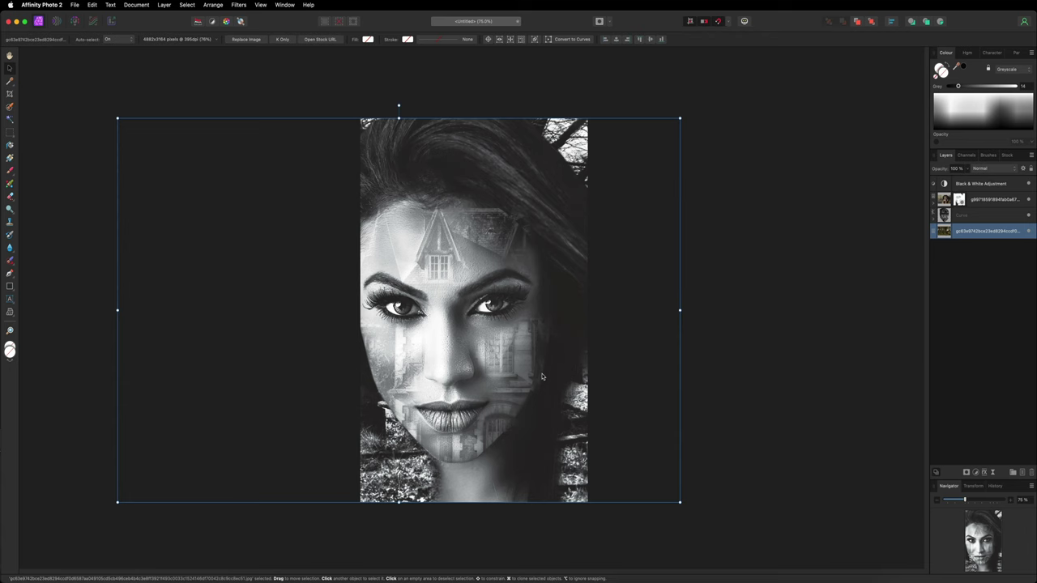
left_click_drag(579, 159, 624, 191)
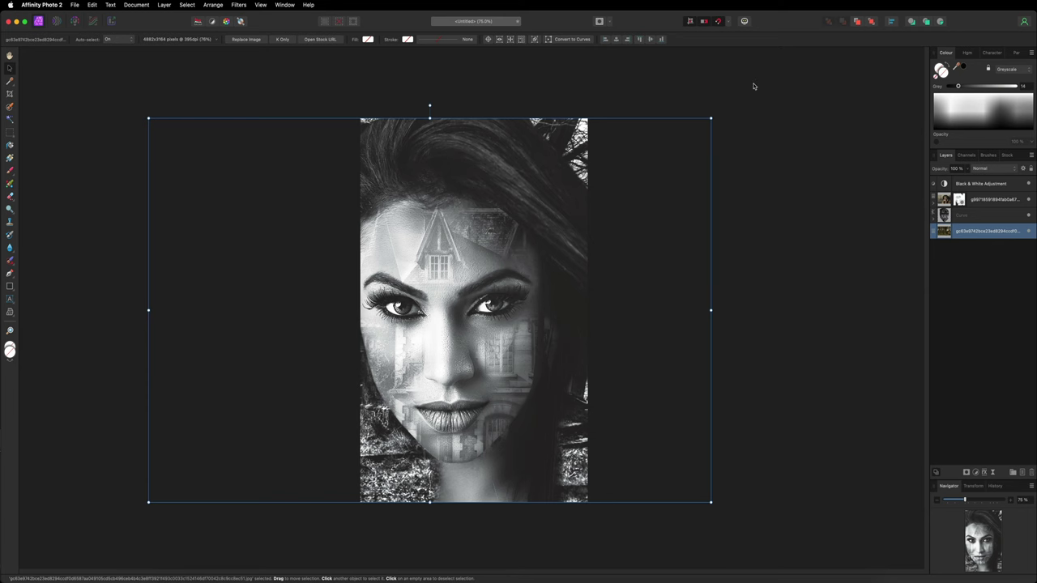
key("super+equal")
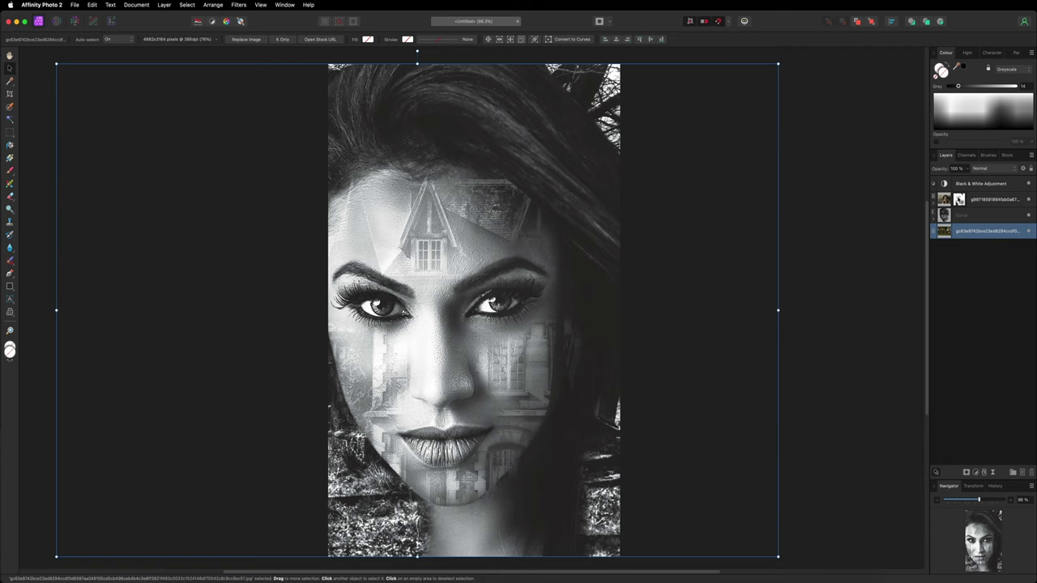
Paint white with the Paint Brush at 100% opacity on the portrait's mask, along the neck and up the jaw beside the graveyard.
left_click(959, 199)
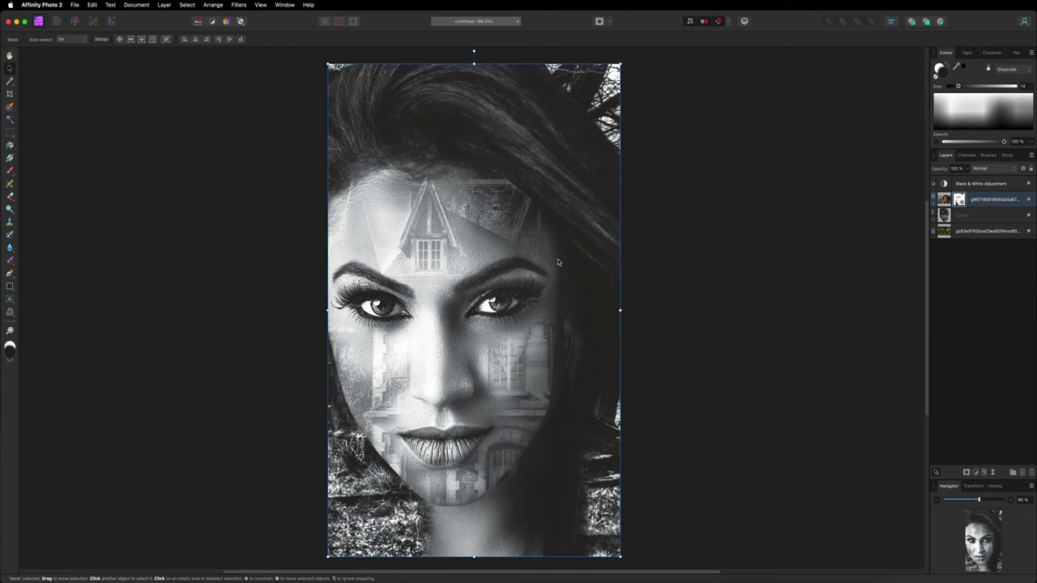
left_click(9, 172)
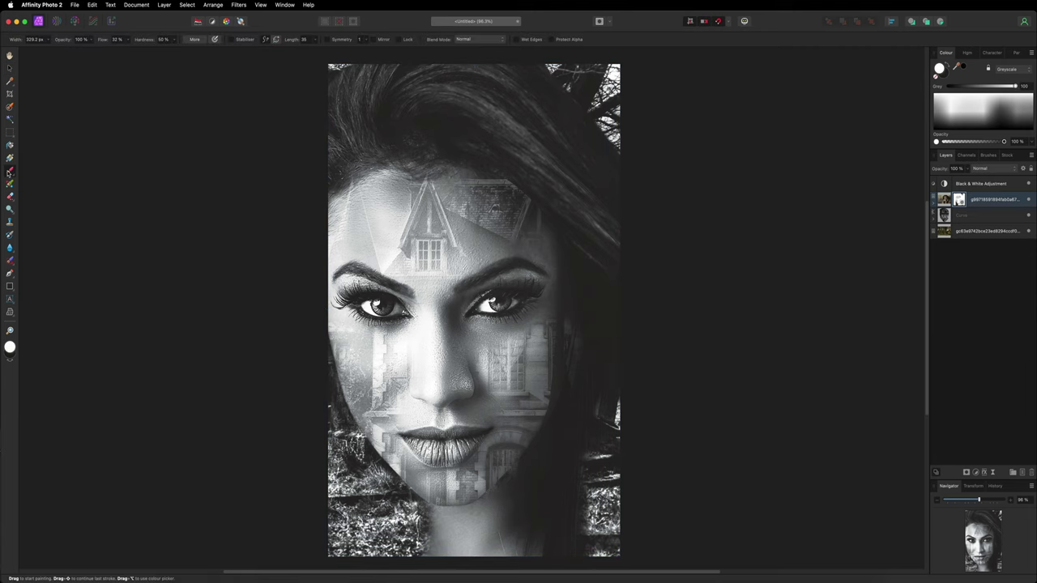
left_click_drag(93, 40, 57, 51)
left_click(90, 40)
left_click_drag(90, 49, 156, 54)
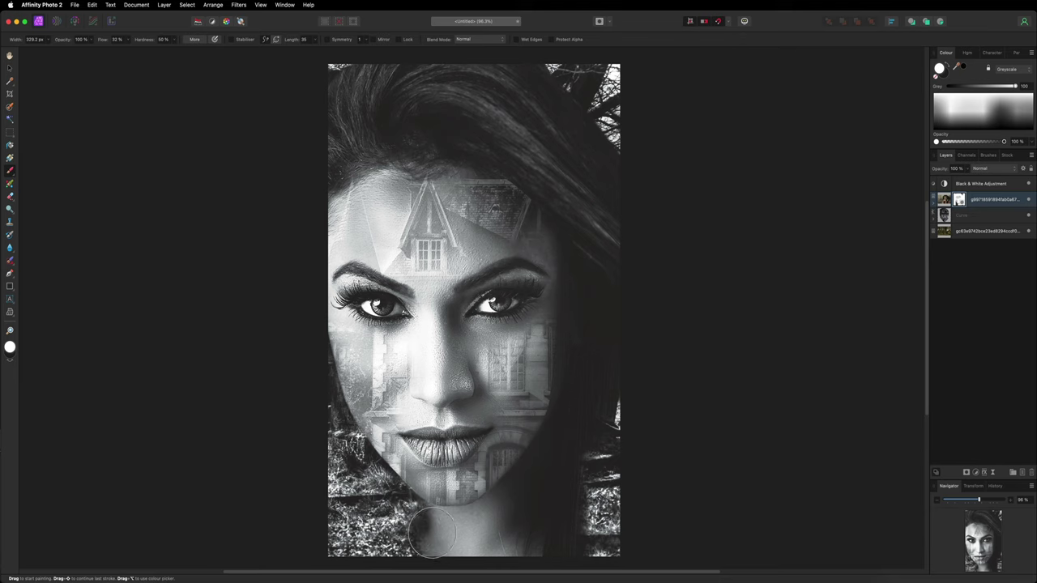
mouse_move(438, 532)
left_mouse_down()
mouse_move(420, 529)
mouse_move(364, 468)
left_mouse_up()
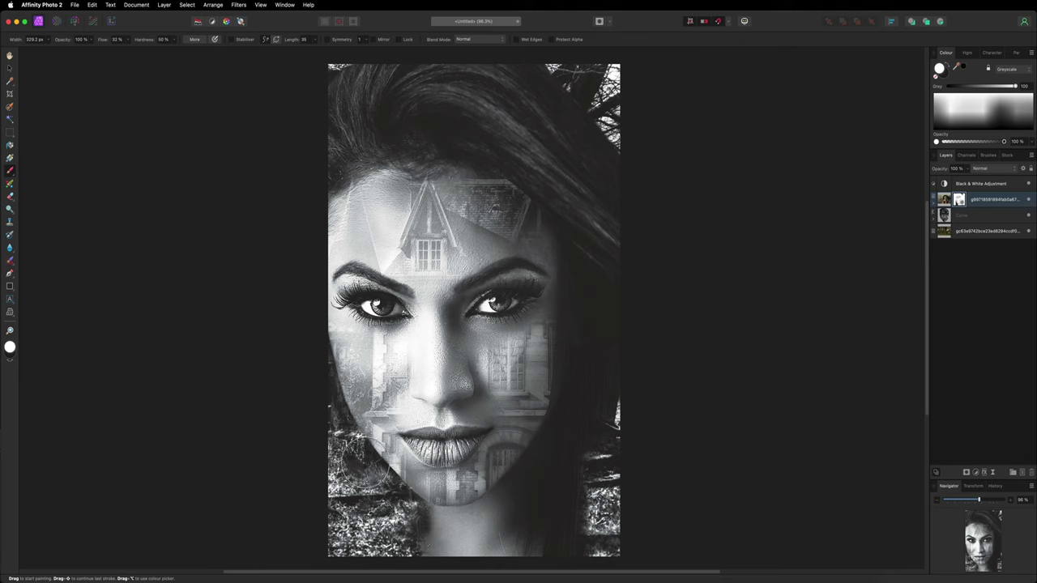
Paint dark grey over the lower lip on the Black & White adjustment, using a 148 px brush at 30% opacity to bring back colour.
left_click(89, 40)
left_click_drag(91, 50, 51, 49)
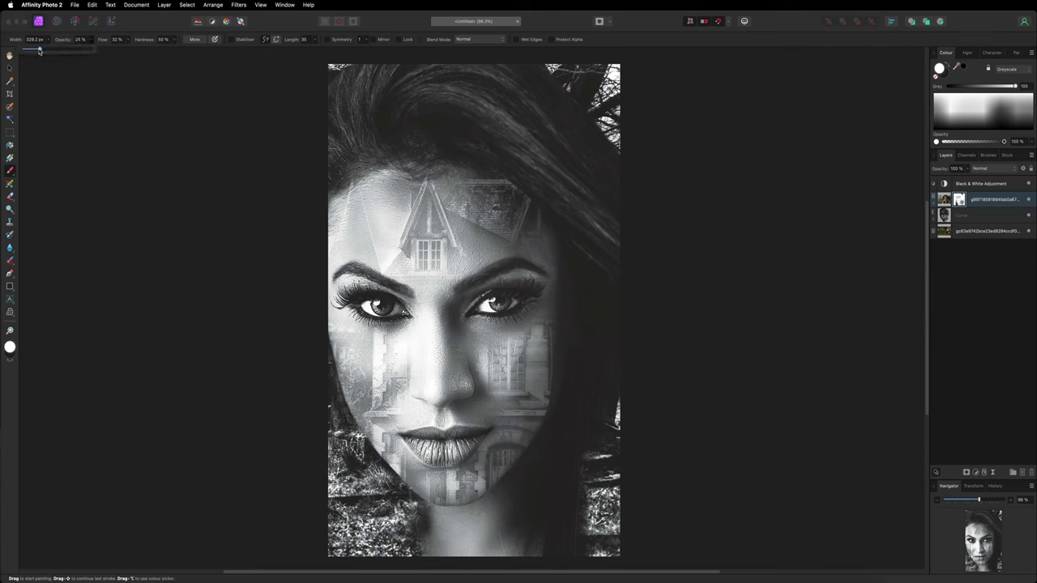
key("bracketleft")
key("bracketleft")
key("bracketleft")
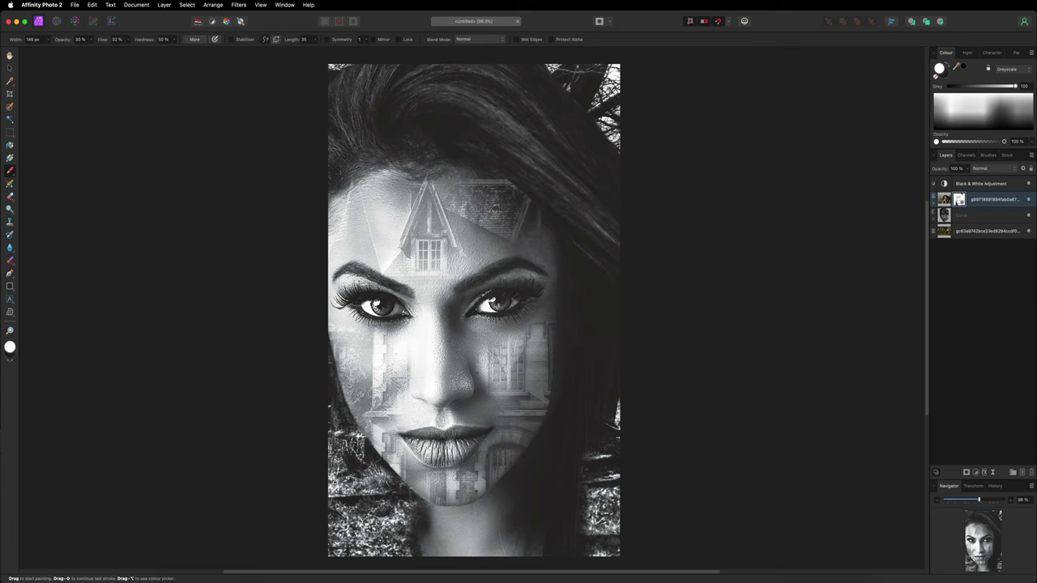
left_click(948, 67)
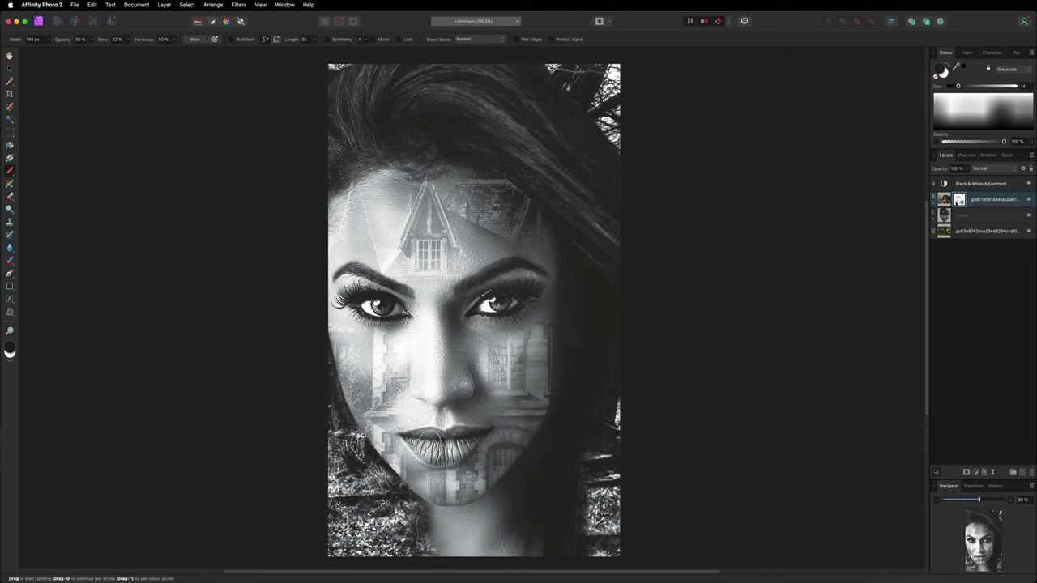
left_click(988, 186)
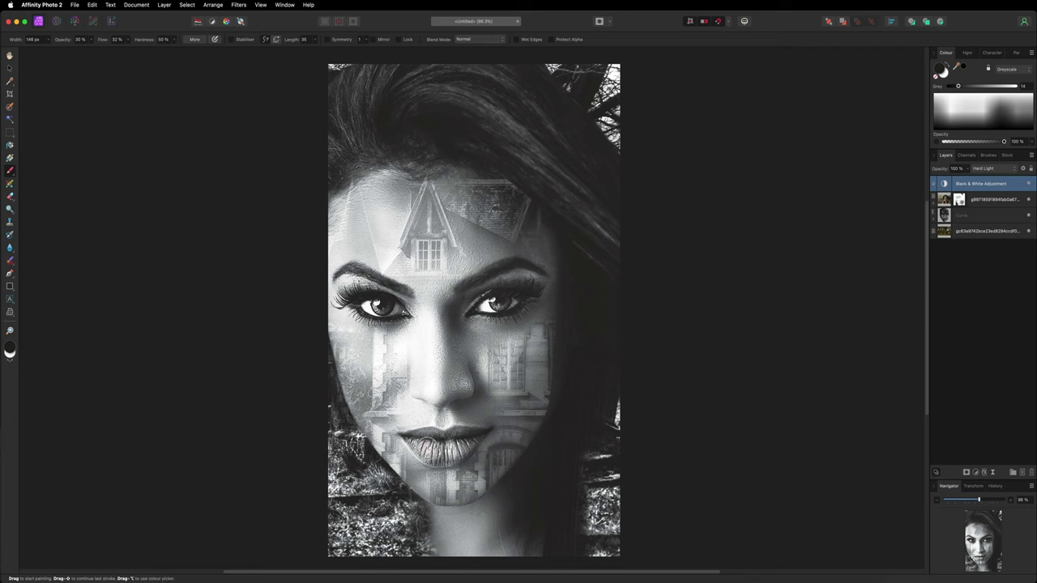
mouse_move(433, 449)
left_mouse_down()
mouse_move(464, 447)
mouse_move(416, 442)
mouse_move(442, 451)
mouse_move(464, 440)
mouse_move(424, 443)
left_mouse_up()
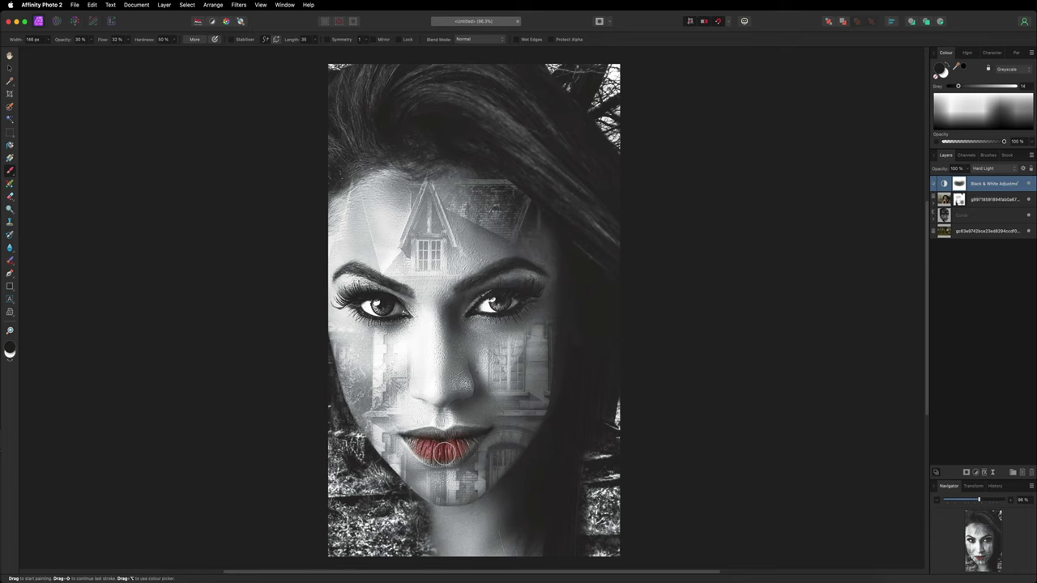
Reveal both lips fully in red on the Black & White adjustment's mask, using smaller brushes of about 55 and 17 px at 100% opacity.
key("super+equal")
key("super+equal")
key("super+equal")
key("super+equal")
scroll(444, 454, "down", 15)
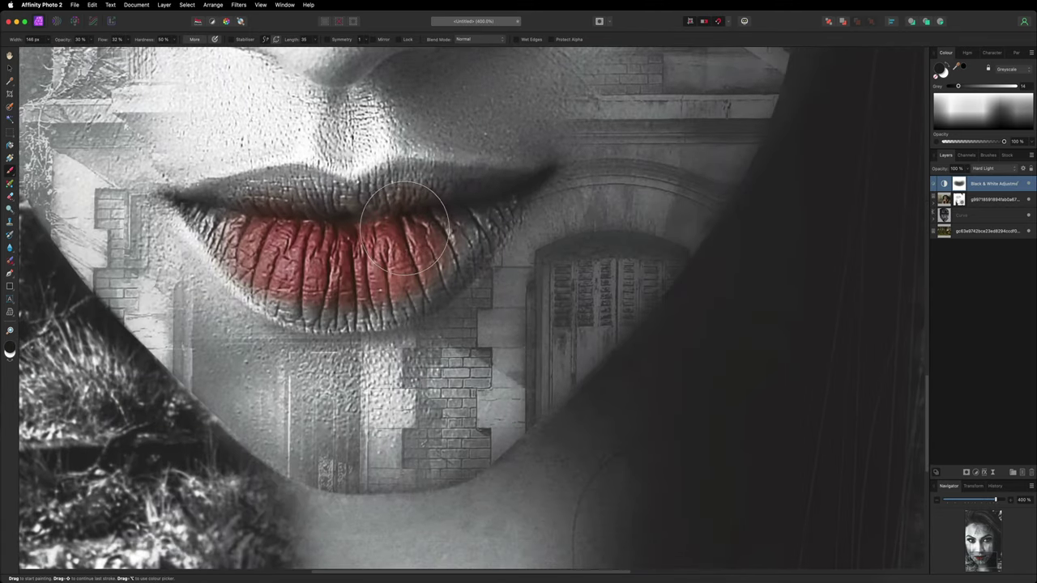
left_click_drag(404, 228, 348, 228, "ctrl+alt")
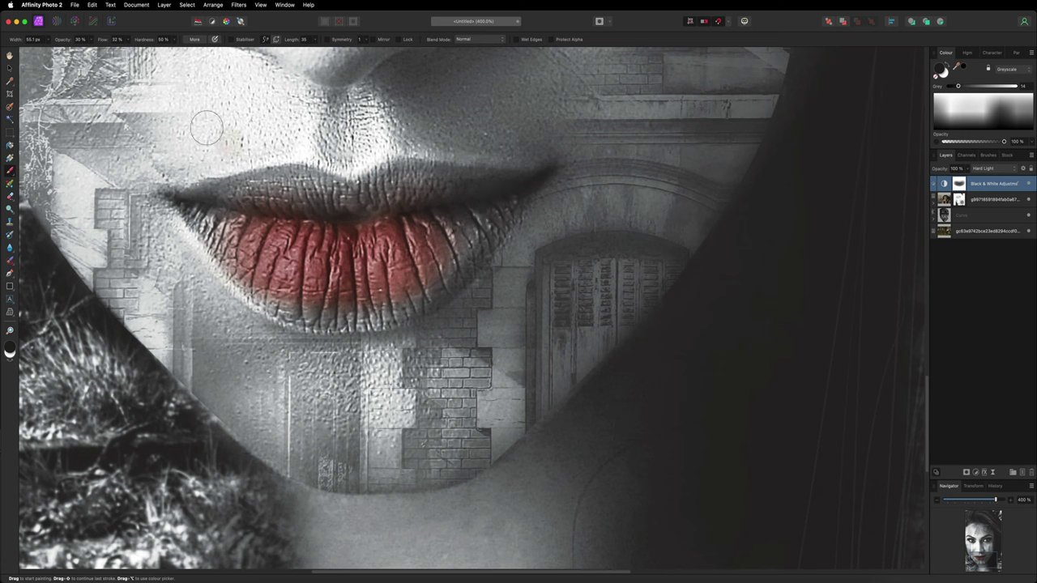
left_click_drag(90, 38, 141, 53)
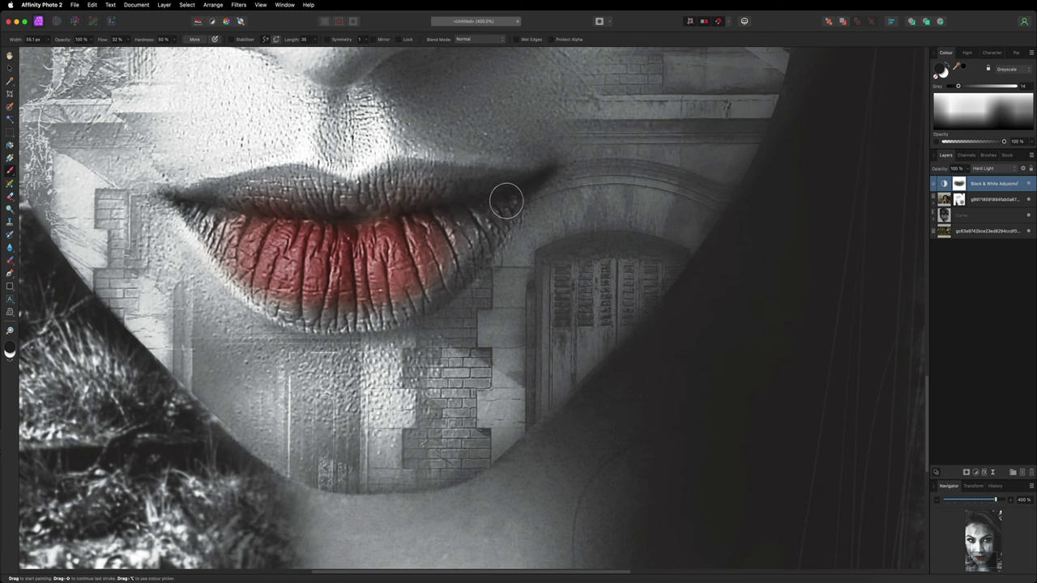
left_click_drag(501, 208, 430, 292)
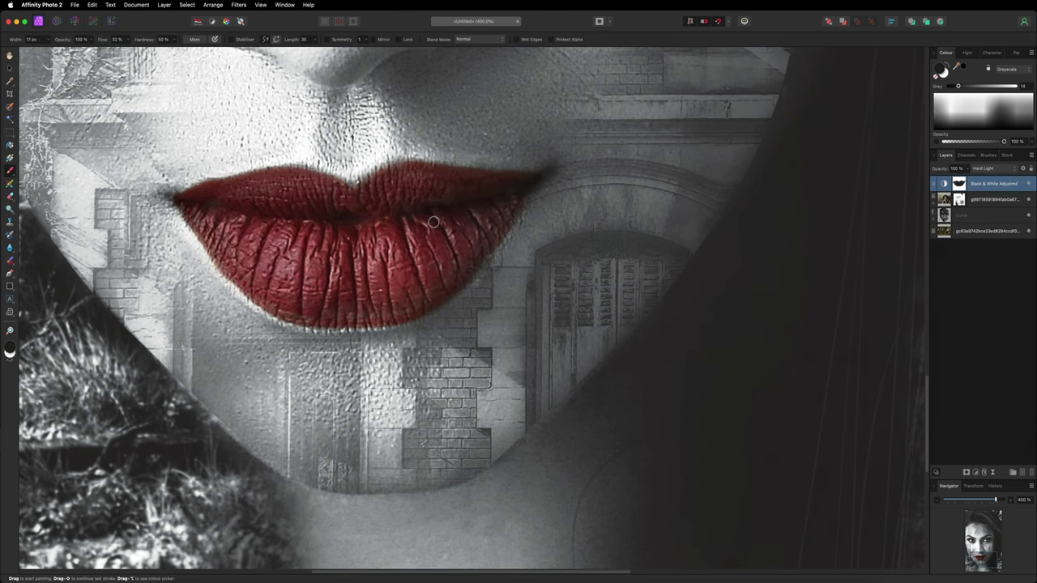
key("super+0")
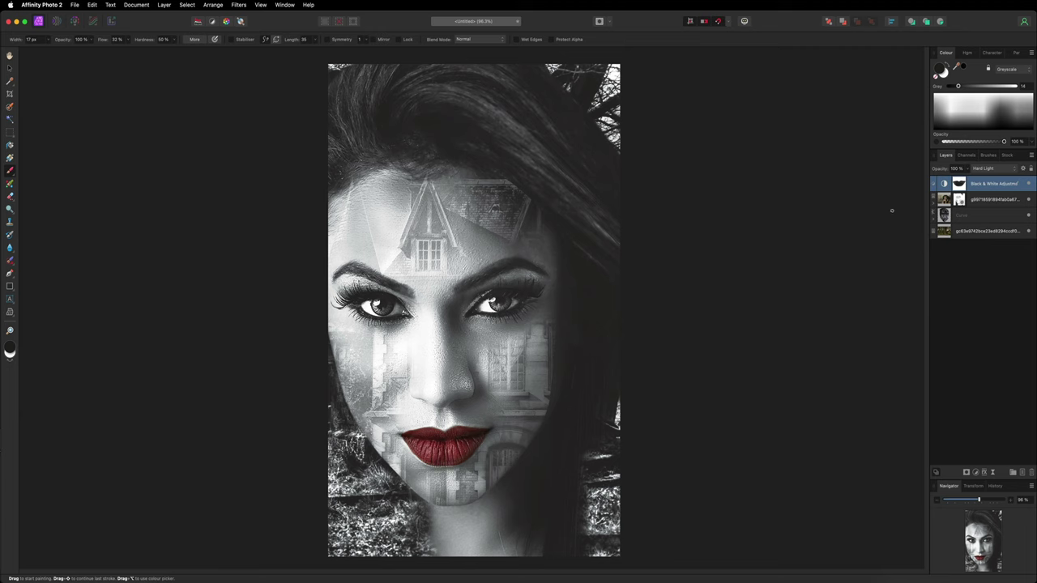
Lower the portrait layer's opacity slightly so more of the house shows through the face.
left_click(945, 200)
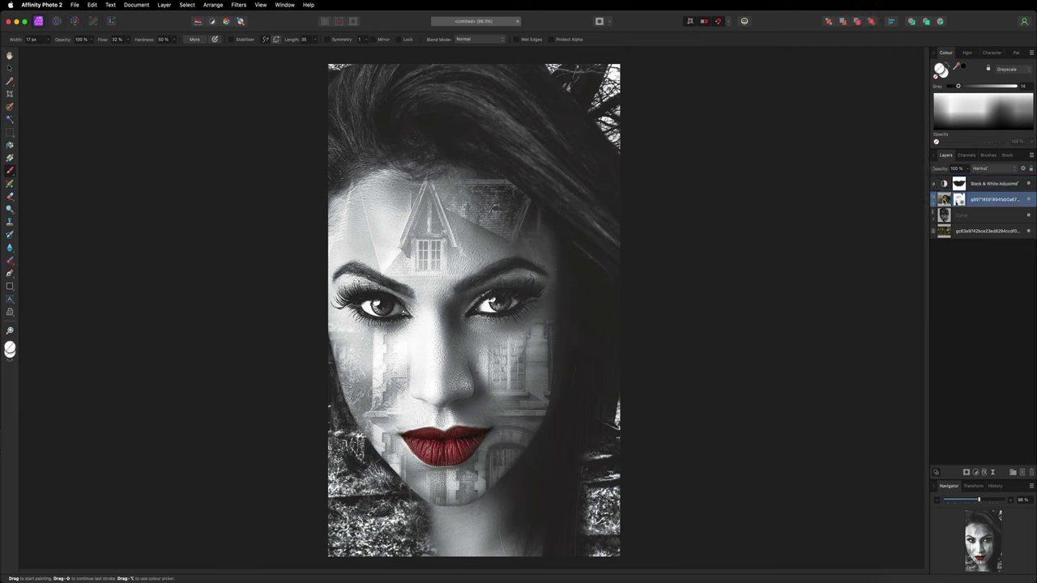
left_click(966, 170)
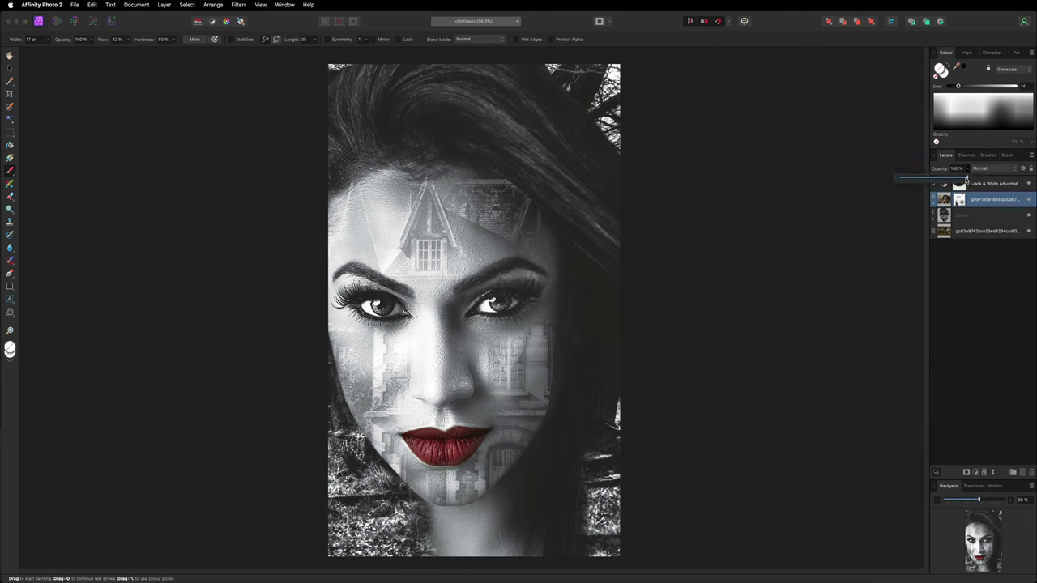
left_click_drag(967, 176, 963, 178)
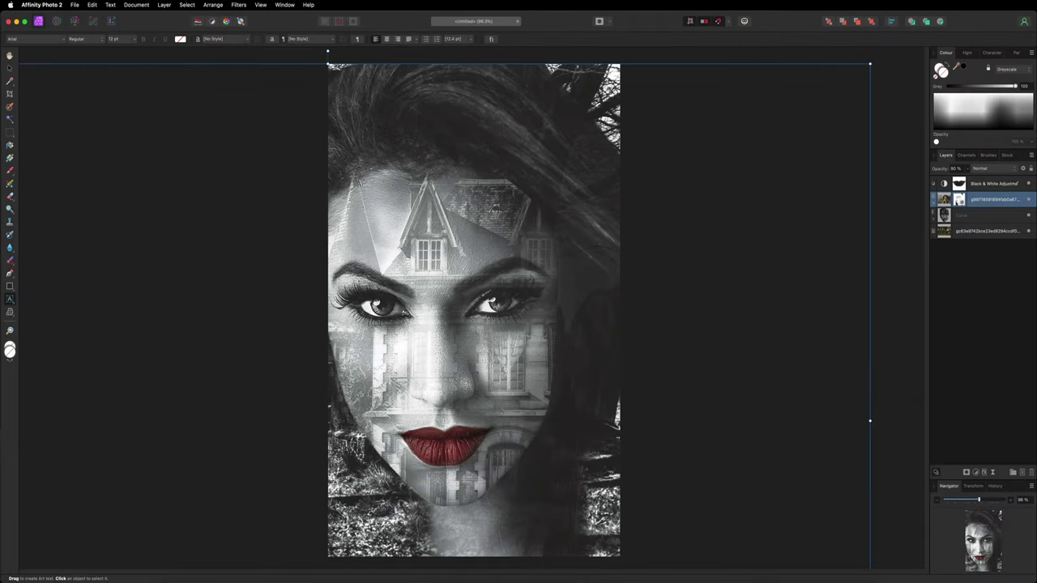
Add the artistic text GHOSTS across the forehead at about 100 pt and colour it with the dark red sampled from the lips.
left_click_drag(355, 177, 385, 243)
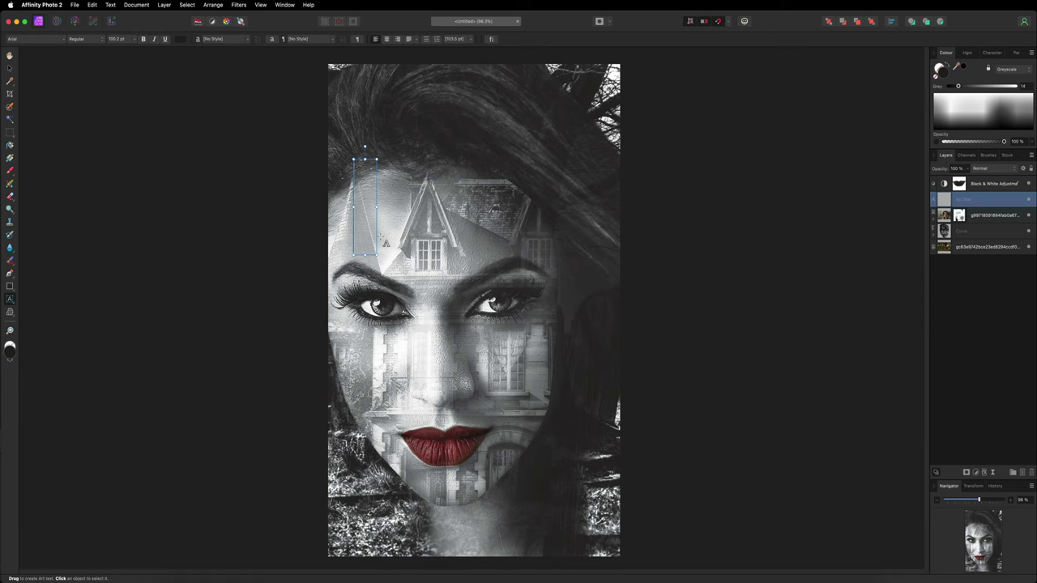
type("GHOSTS")
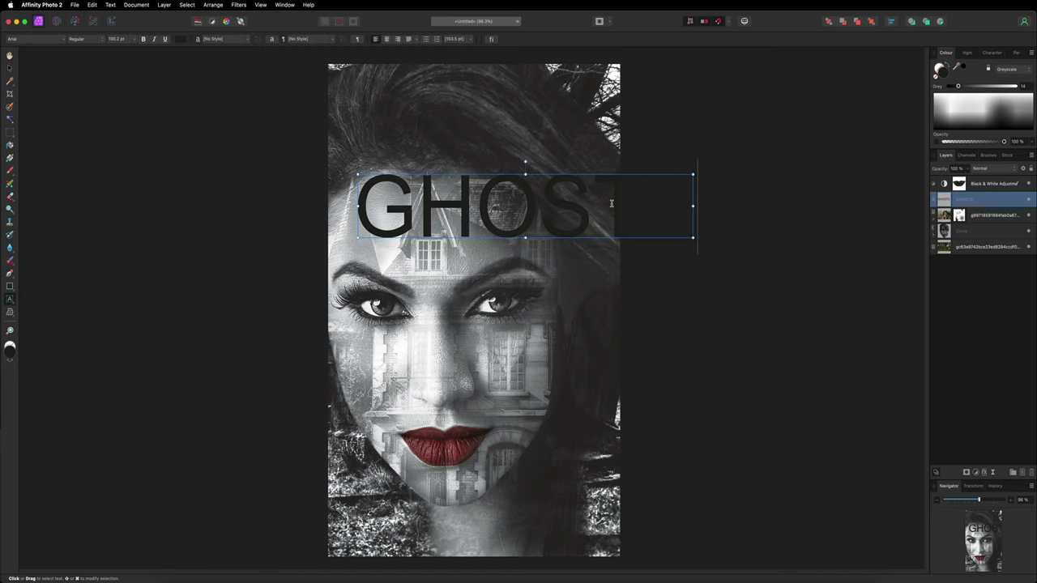
key("super+a")
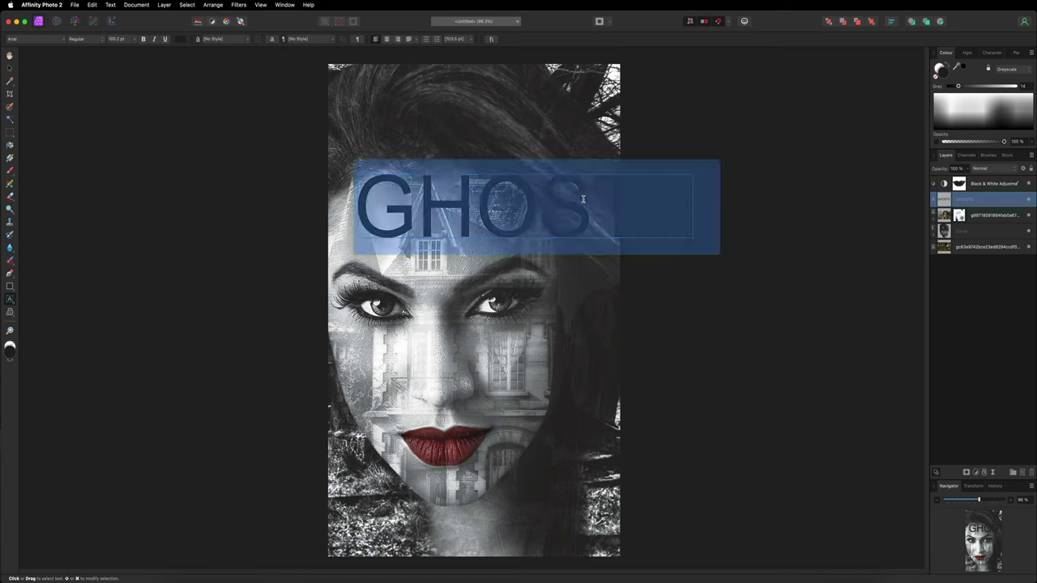
key("Escape")
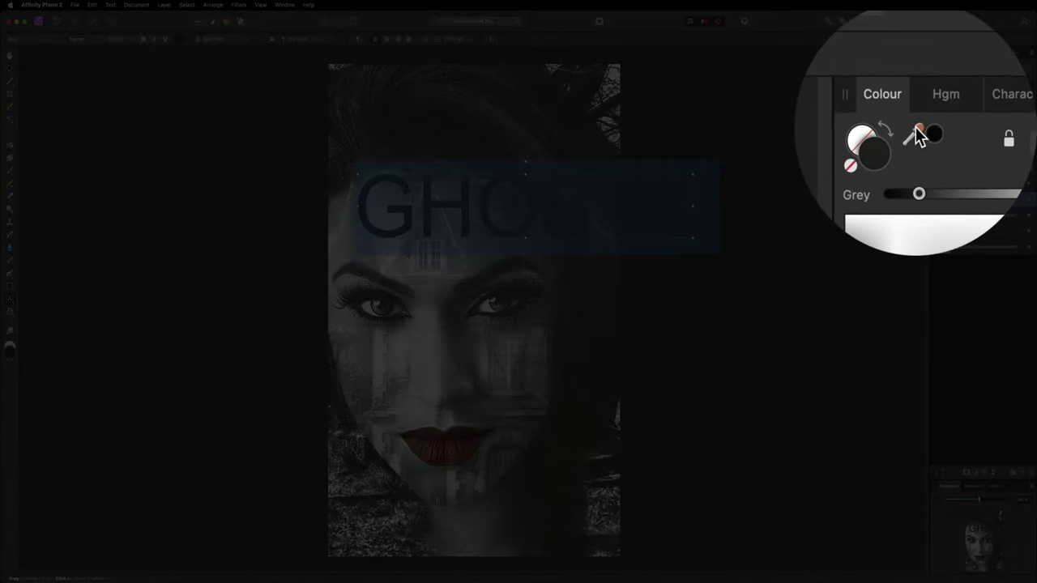
left_click_drag(956, 67, 442, 454)
key("super+a")
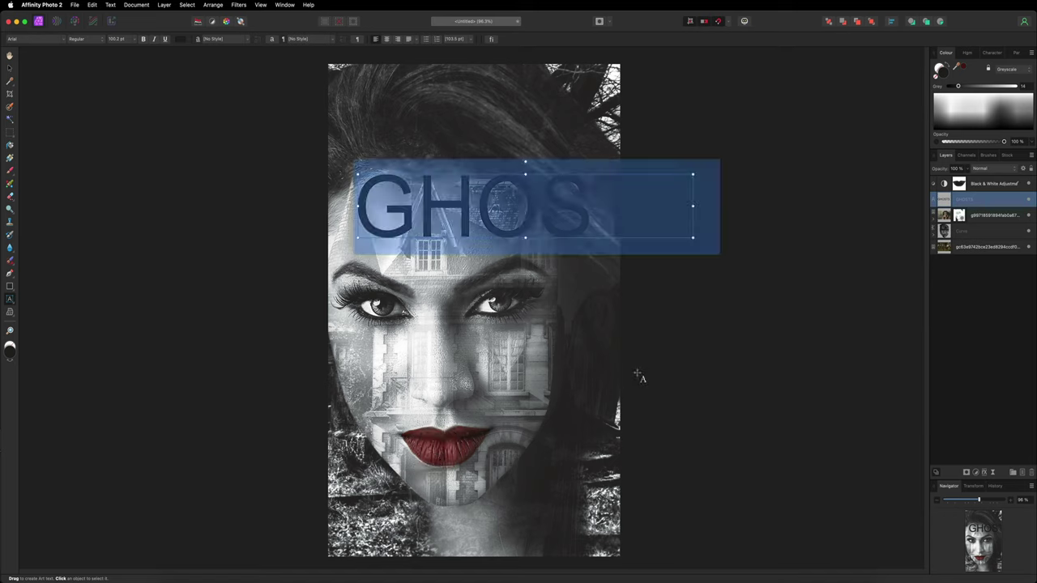
left_click(966, 69)
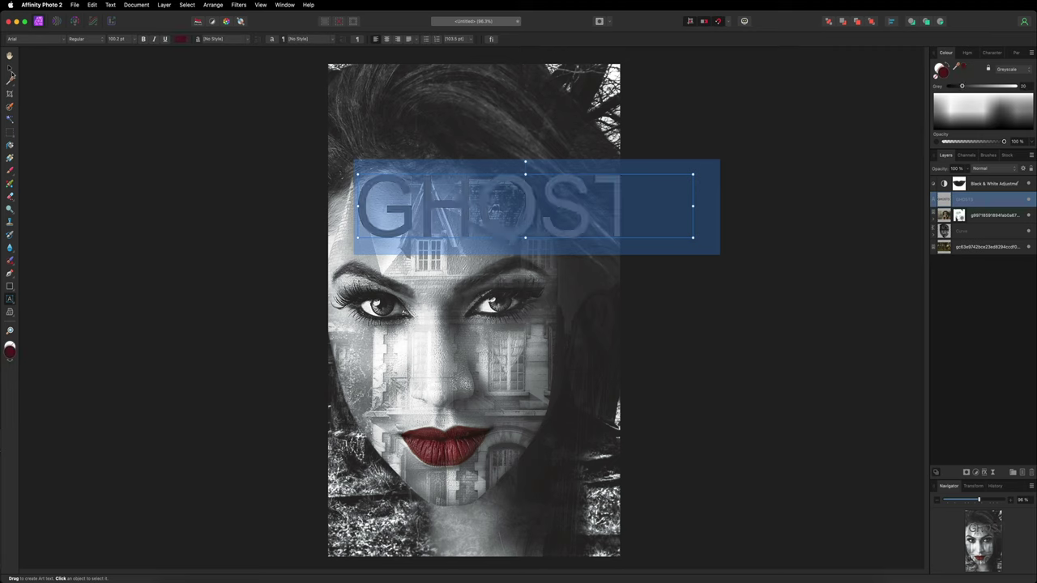
Scale the GHOSTS text down to about 84 pt to fit the canvas width and move its layer above the Black & White adjustment.
key("Escape")
left_click_drag(358, 173, 417, 184)
left_click_drag(502, 218, 424, 240)
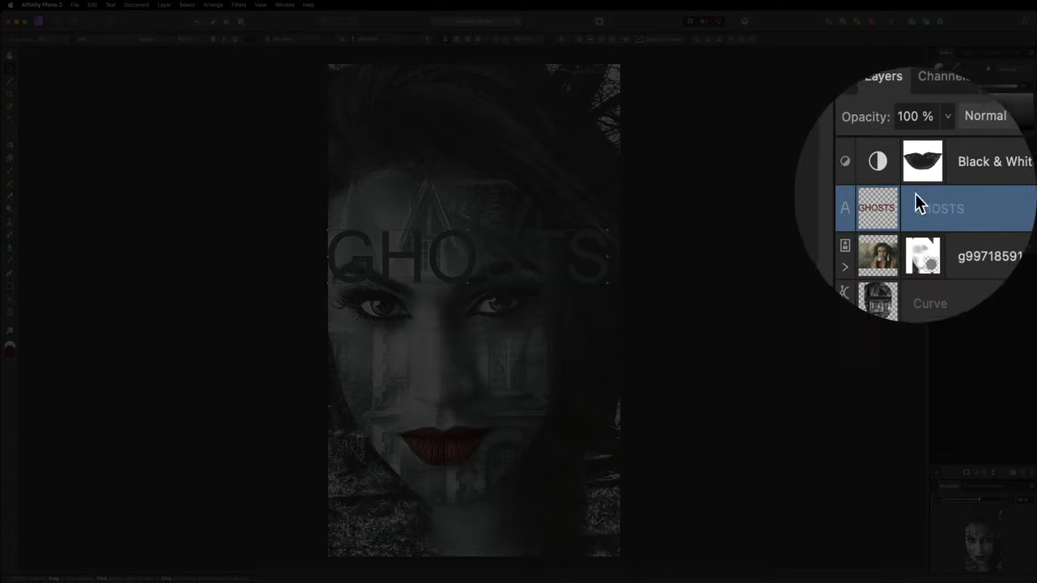
left_click_drag(916, 202, 916, 178)
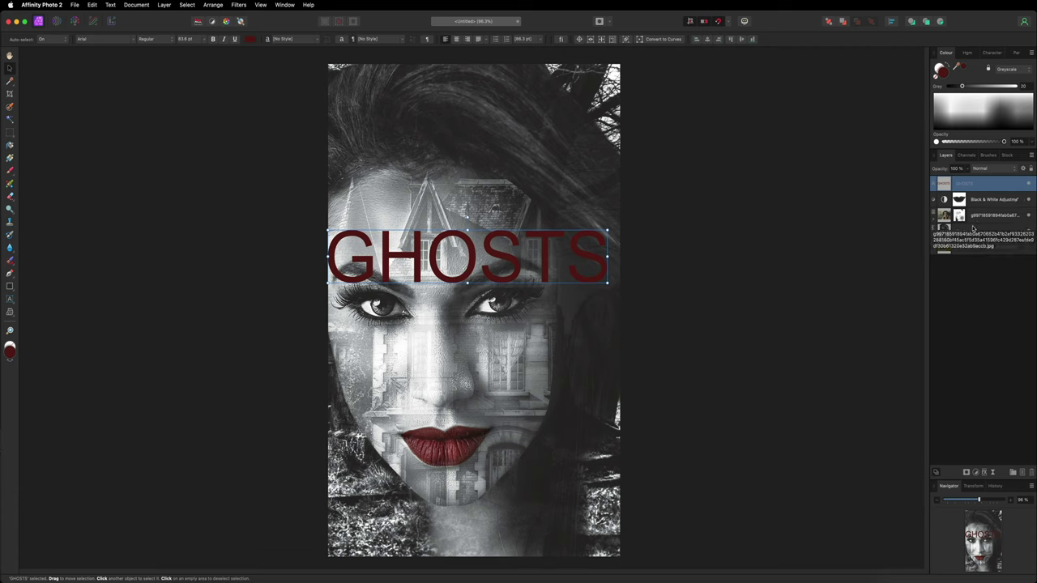
Set the GHOSTS text in the Abandoned font and place it along the bottom of the image below the chin.
double_click(431, 257)
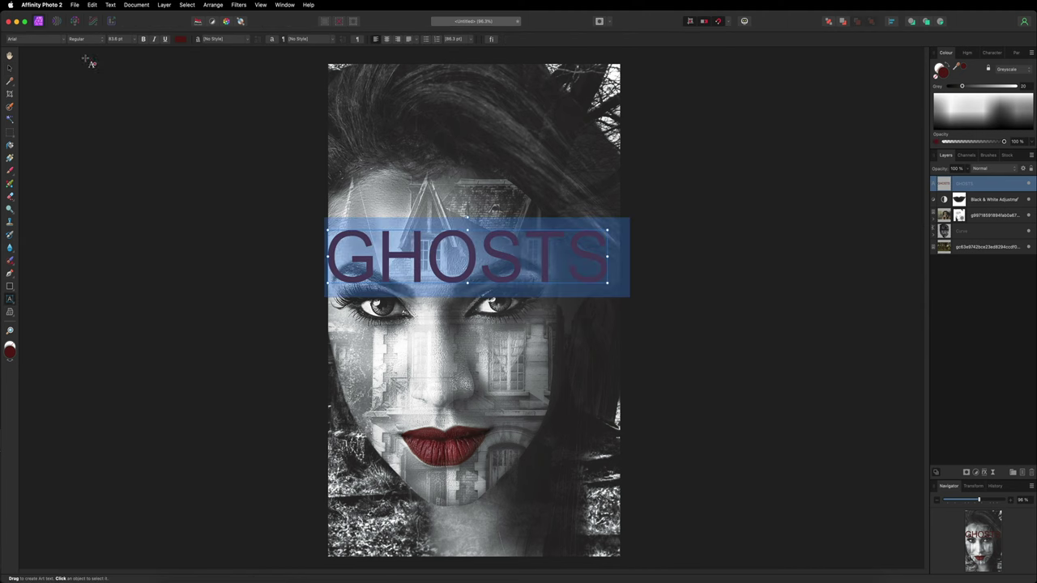
left_click(64, 40)
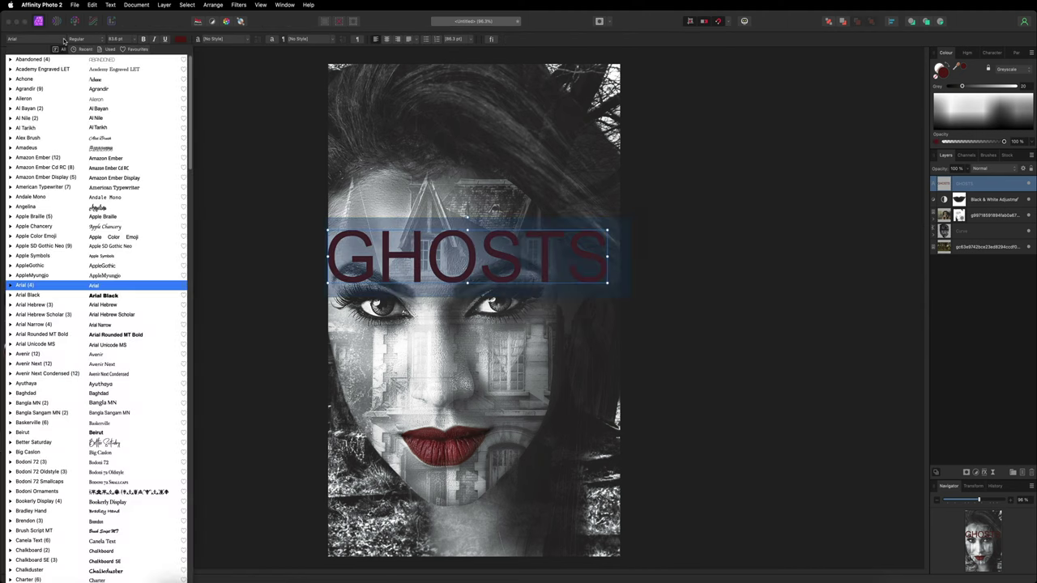
left_click(85, 49)
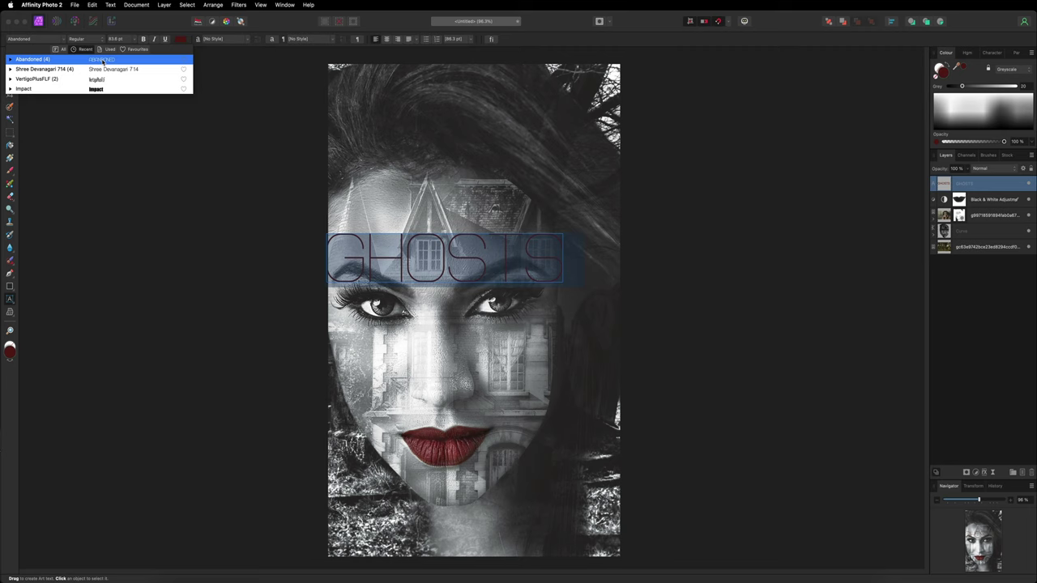
left_click(128, 60)
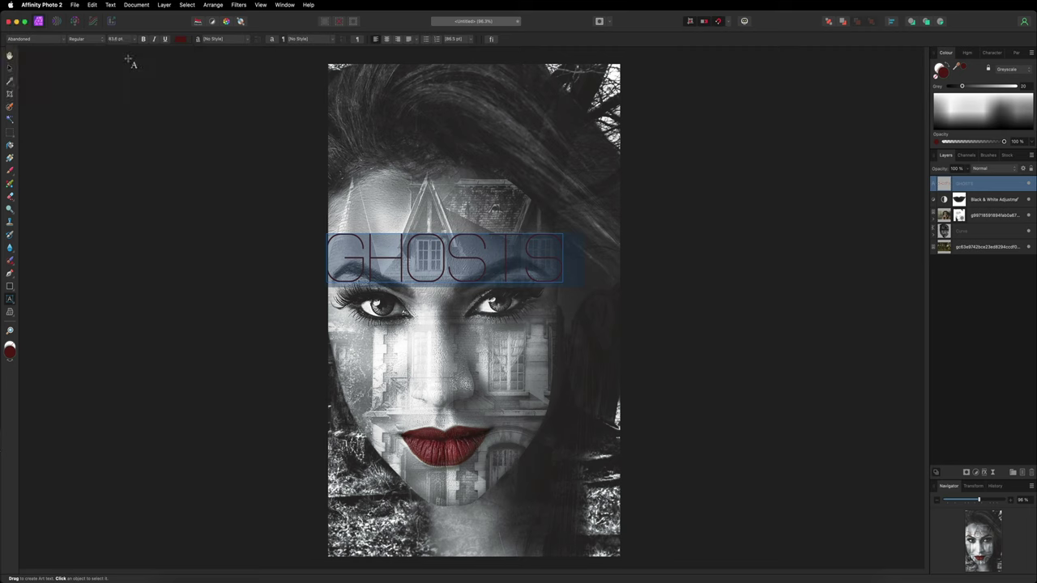
left_click(11, 69)
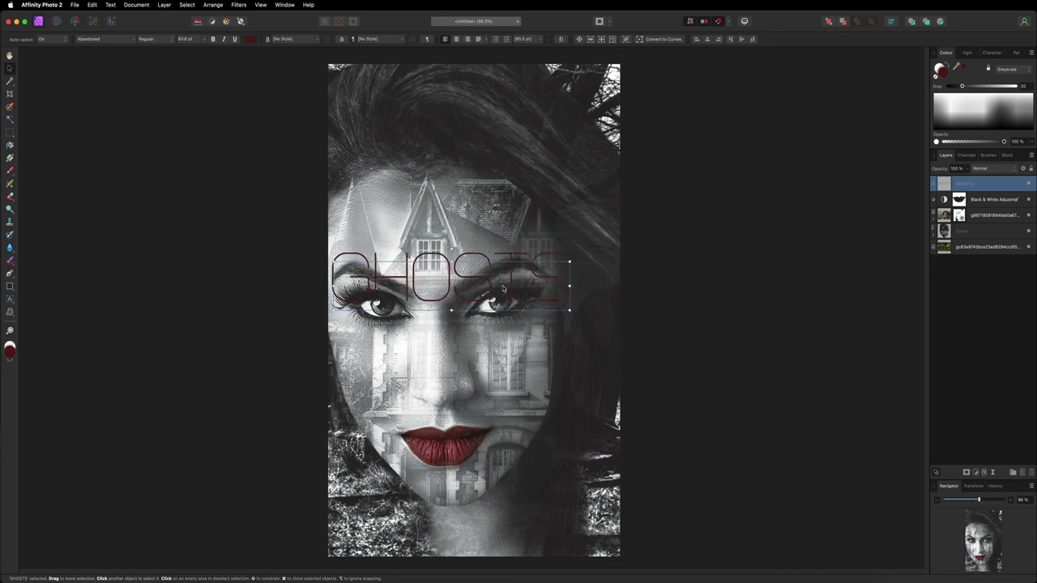
left_click_drag(502, 289, 525, 528)
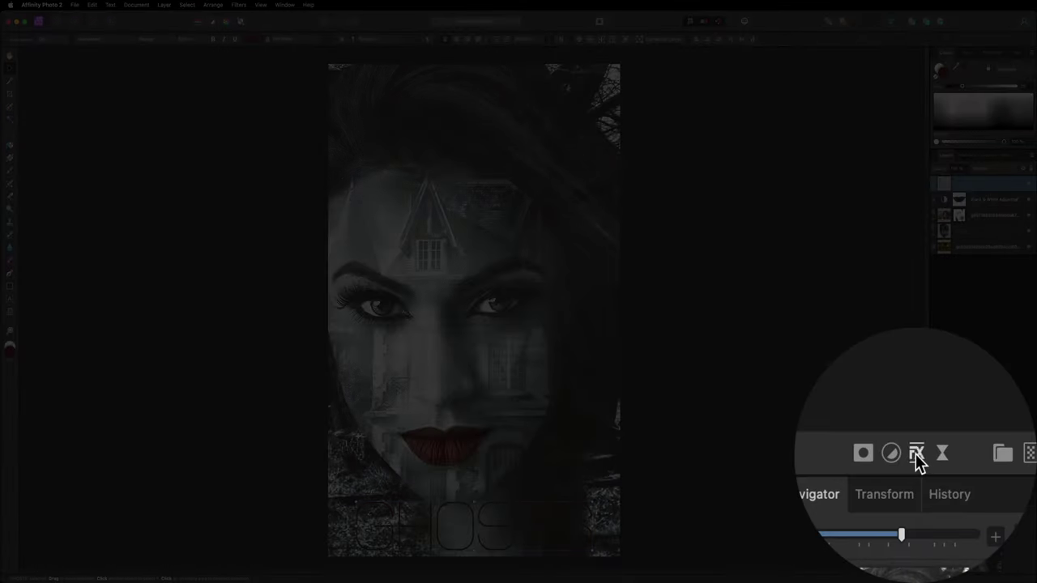
Add an Outer Shadow effect to the GHOSTS text with a 20 px radius and a 20 px offset.
left_click(957, 471)
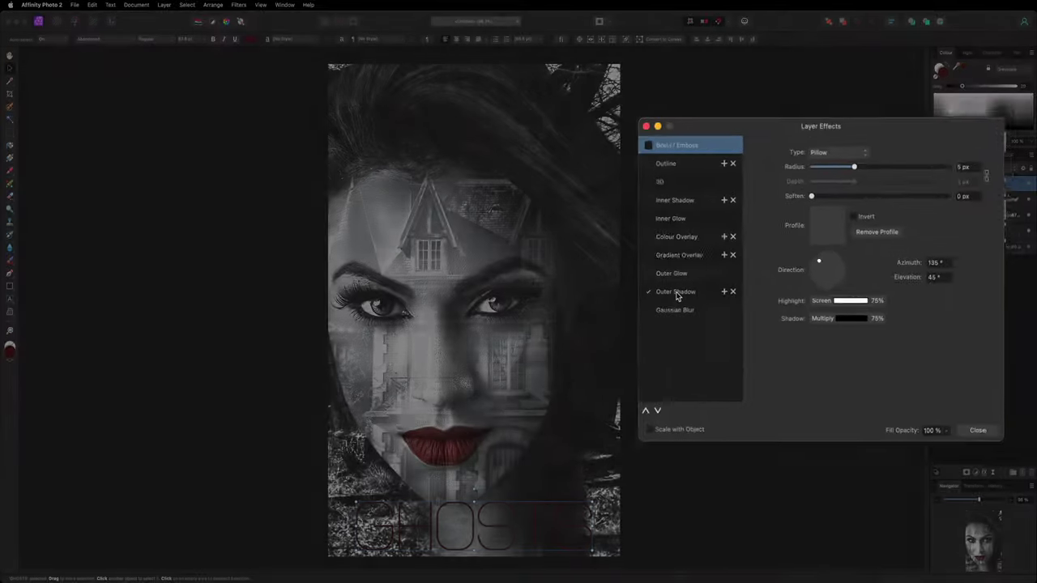
left_click(677, 294)
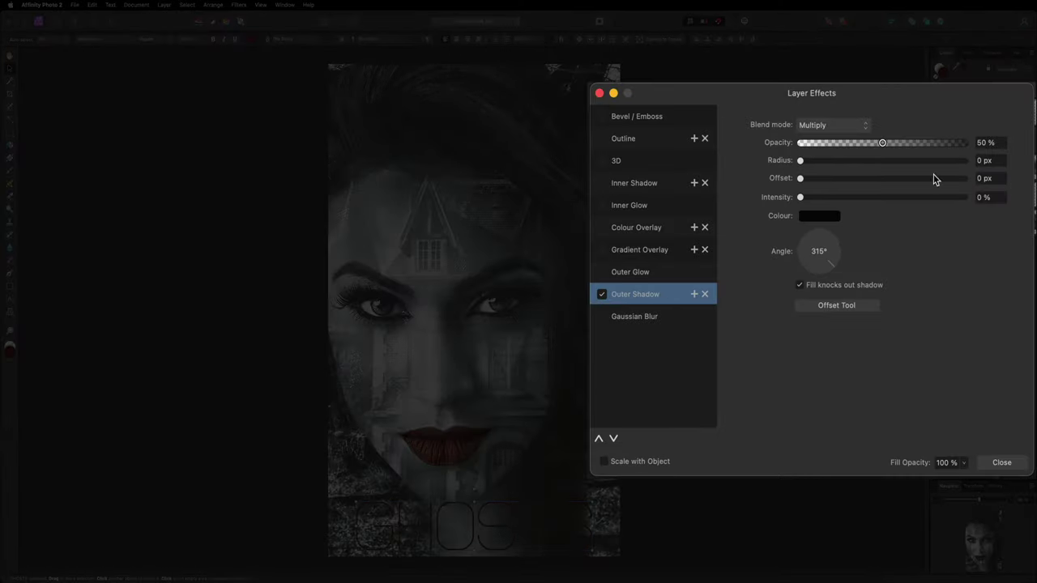
left_click(968, 182)
type("20")
key("Tab")
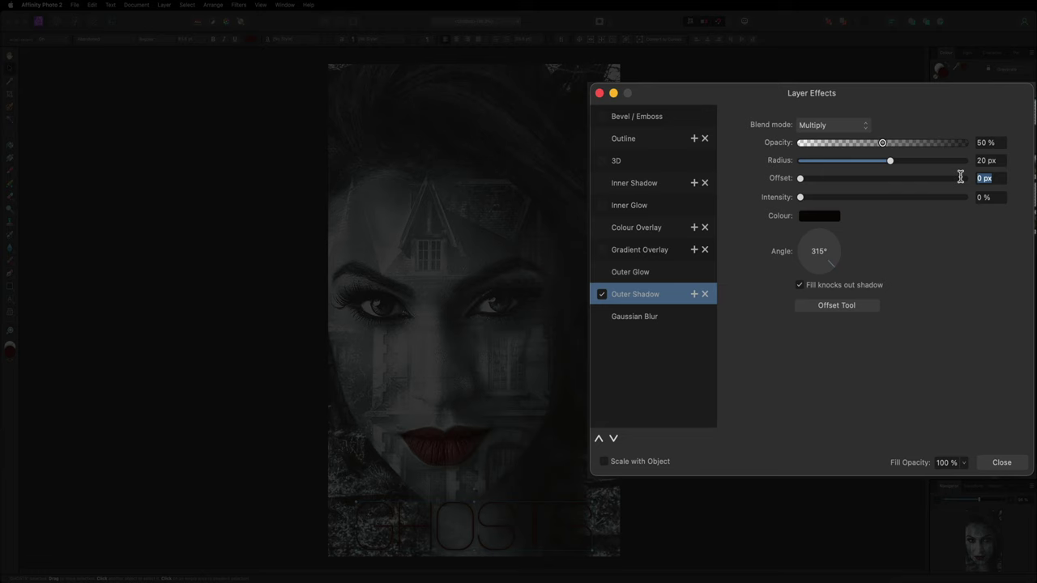
type("20")
key("Return")
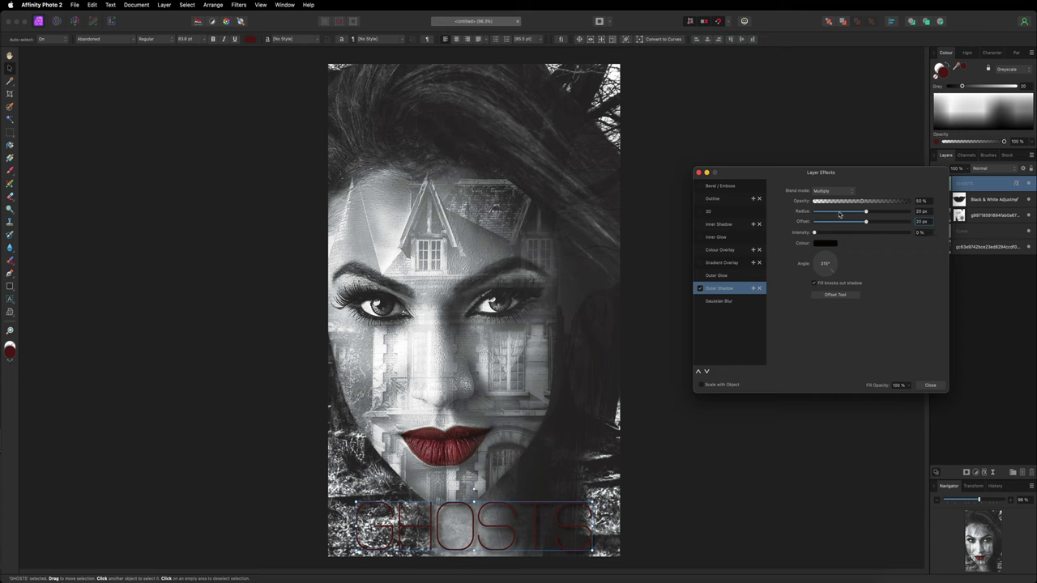
Set the intensity of the GHOSTS text's Outer Shadow to 71%.
left_click_drag(814, 233, 882, 235)
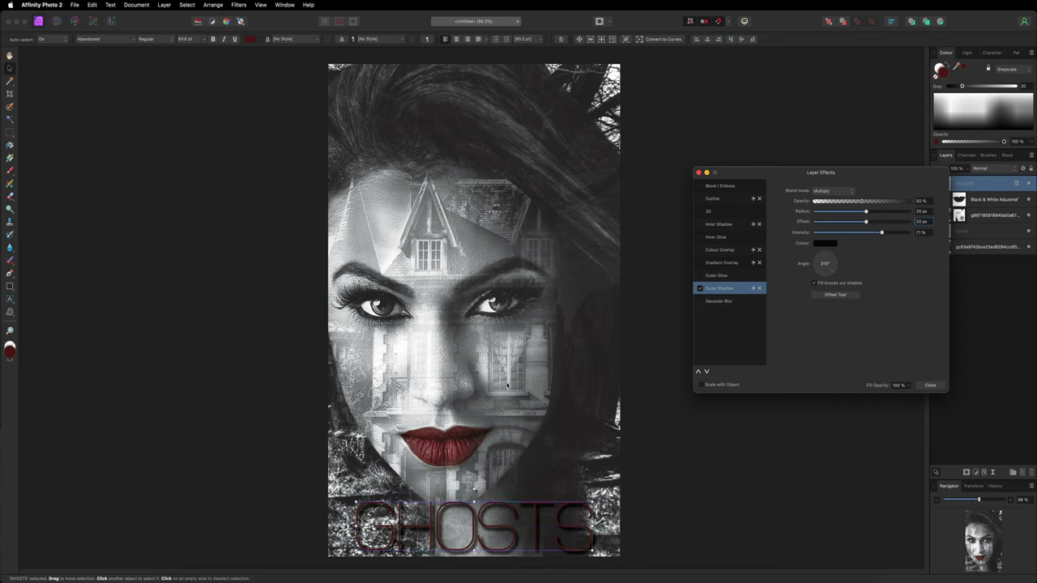
scroll(507, 386, "up", 10)
scroll(507, 386, "down", 12)
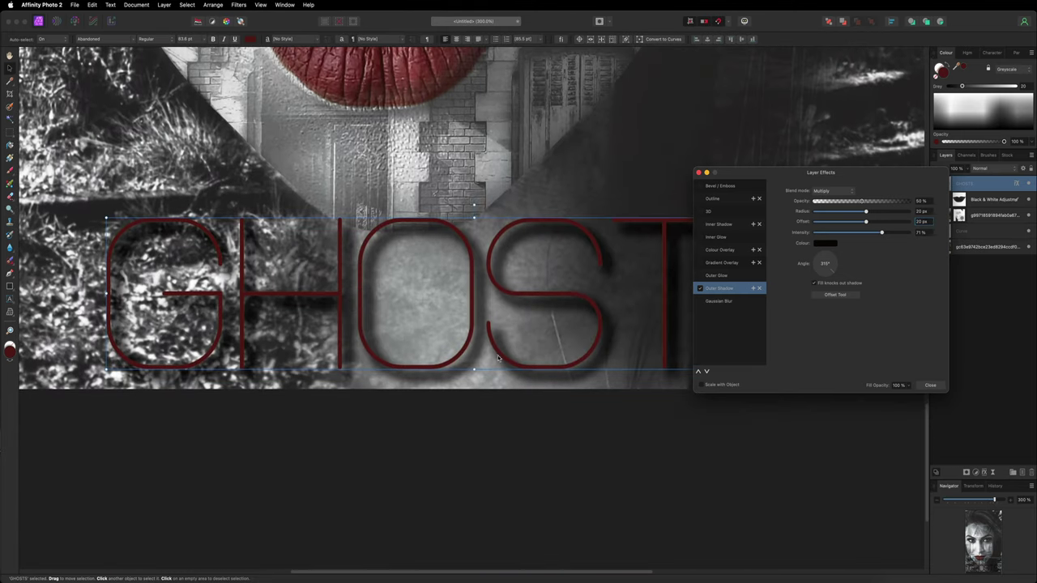
Add a red Inner Glow to the GHOSTS text with a 1 px radius and 13% intensity.
left_click(718, 238)
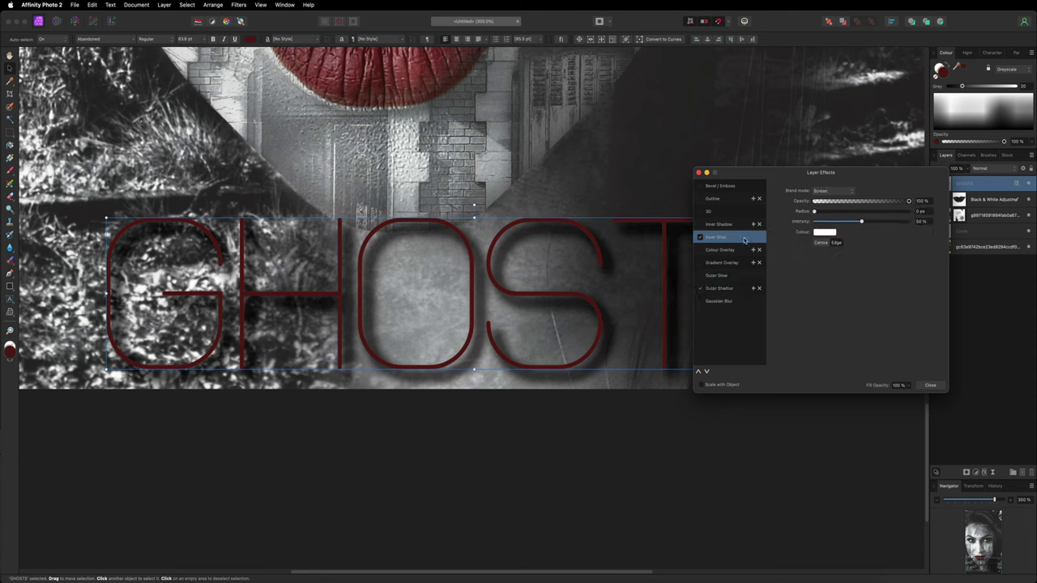
left_click(821, 233)
mouse_move(876, 301)
left_mouse_down()
mouse_move(867, 296)
mouse_move(867, 305)
left_mouse_up()
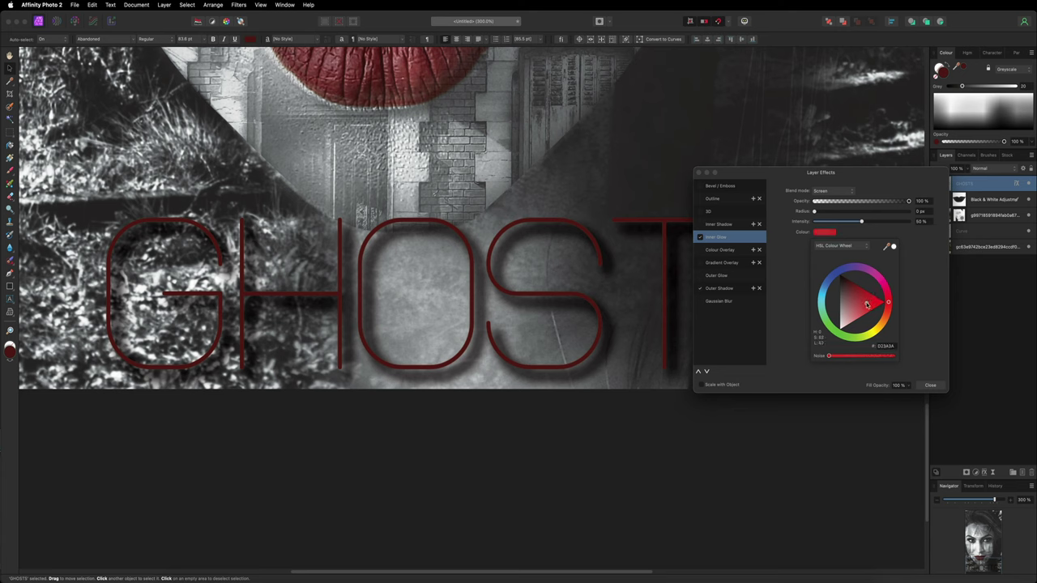
mouse_move(816, 212)
left_mouse_down()
mouse_move(857, 223)
mouse_move(826, 224)
left_mouse_up()
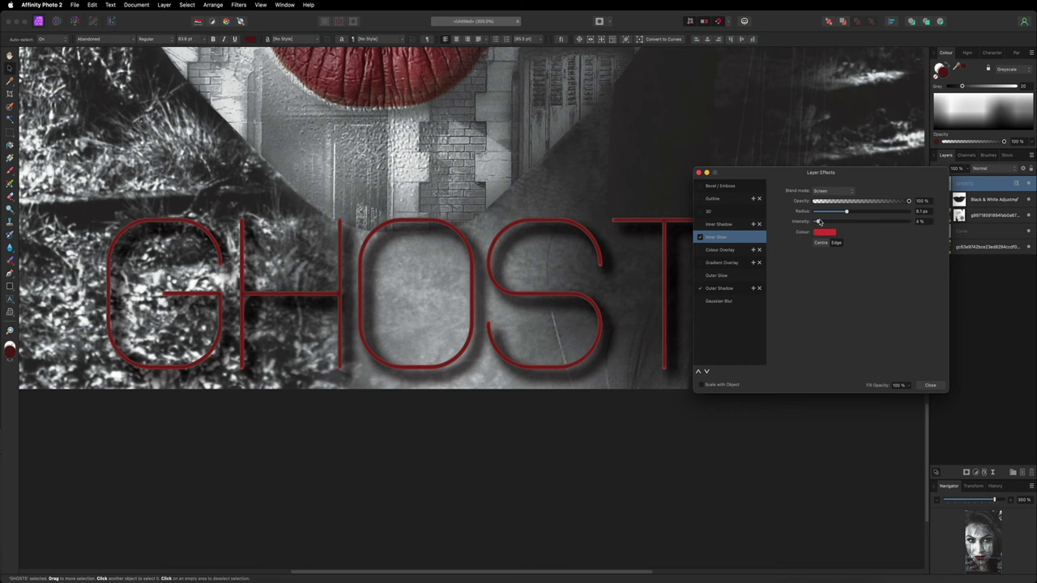
left_click(931, 387)
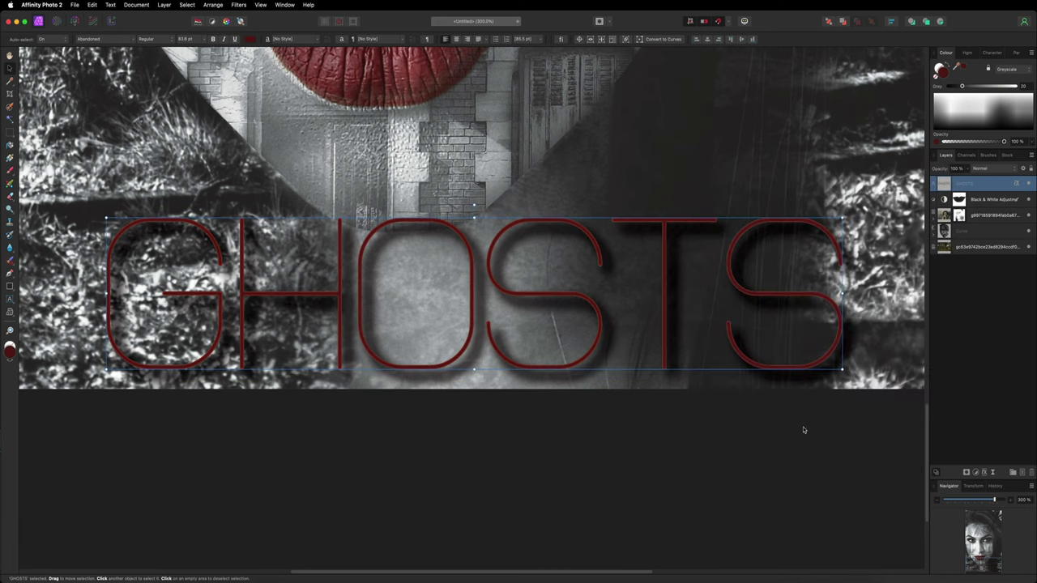
Scale the GHOSTS text down slightly to about 80 pt, keeping its lower-left corner in place.
key("super+0")
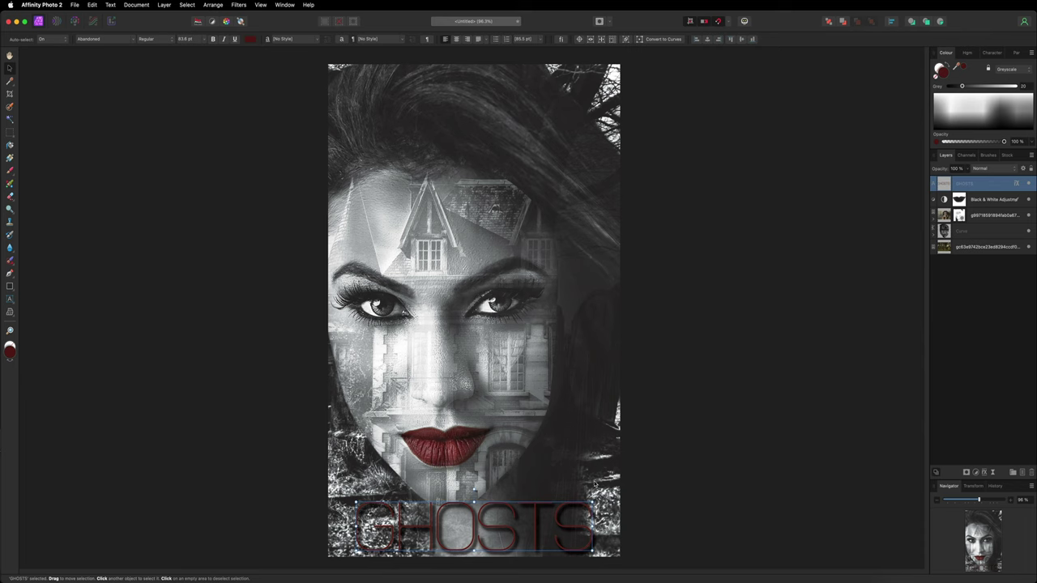
left_click_drag(592, 501, 582, 501)
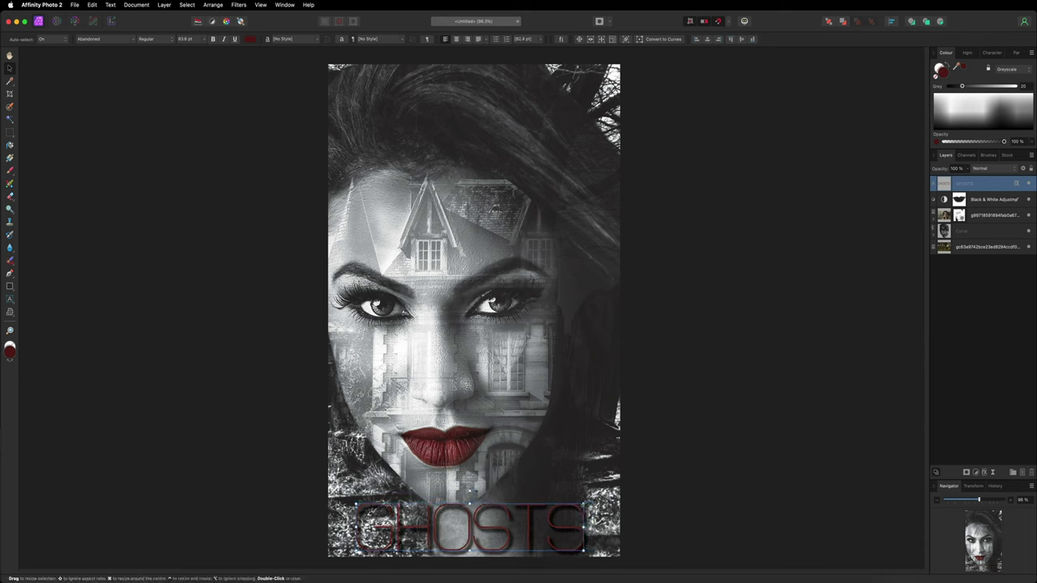
left_click(533, 492)
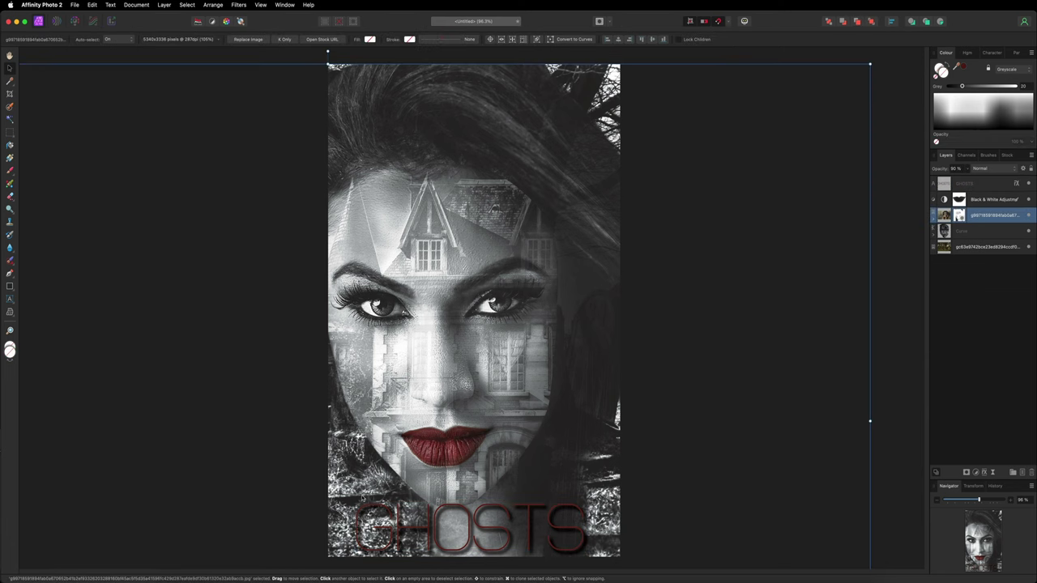
Add a line of artistic text about 36 pt high across the hair with the author's full name.
left_click(10, 300)
left_click_drag(379, 130, 399, 166)
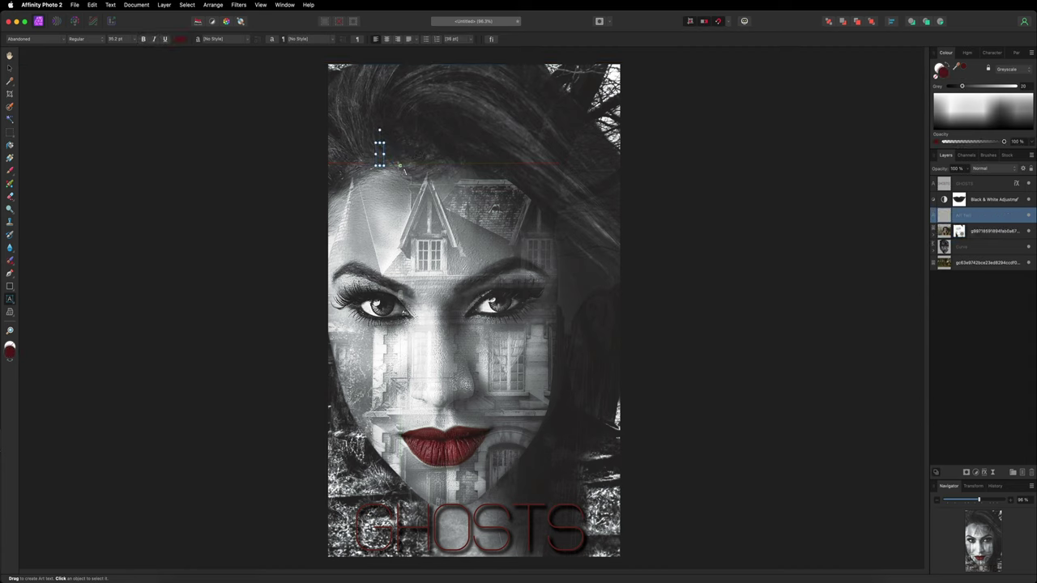
key("ctrl+v")
Set the author name in the Shree Devanagari 714 font and colour it white with a grey value of 100.
double_click(453, 151)
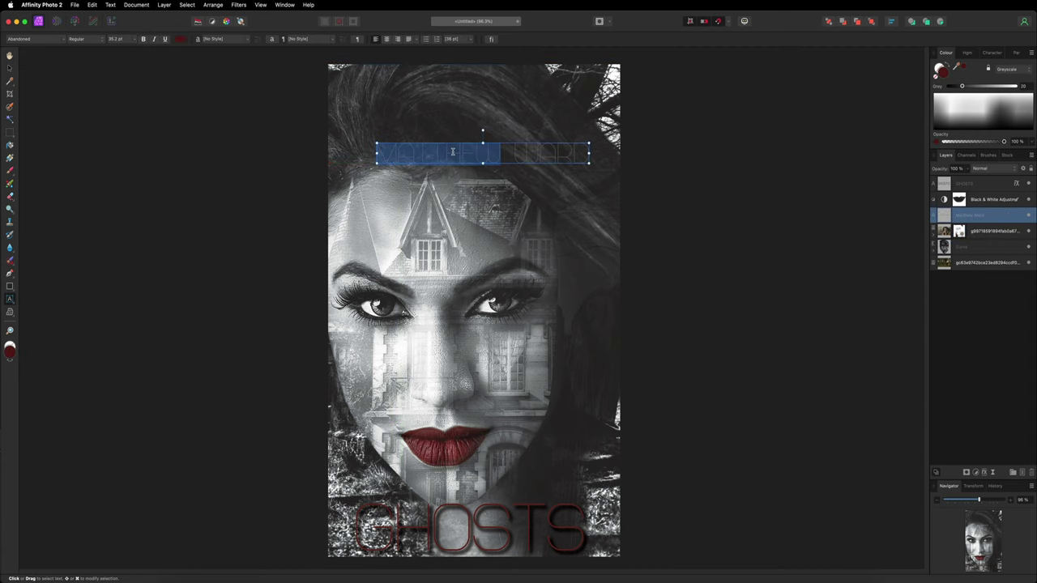
triple_click(453, 152)
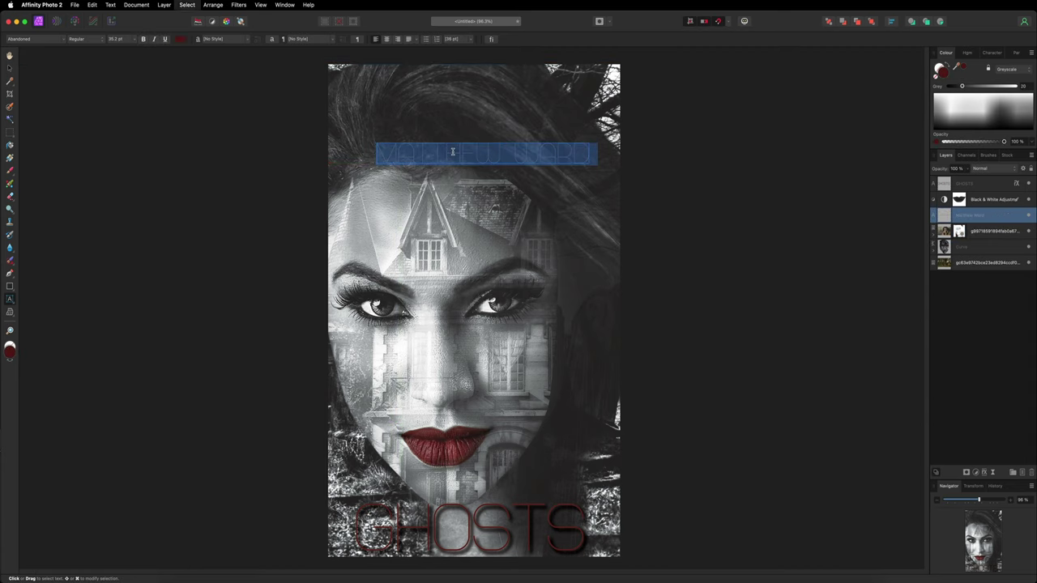
left_click(67, 41)
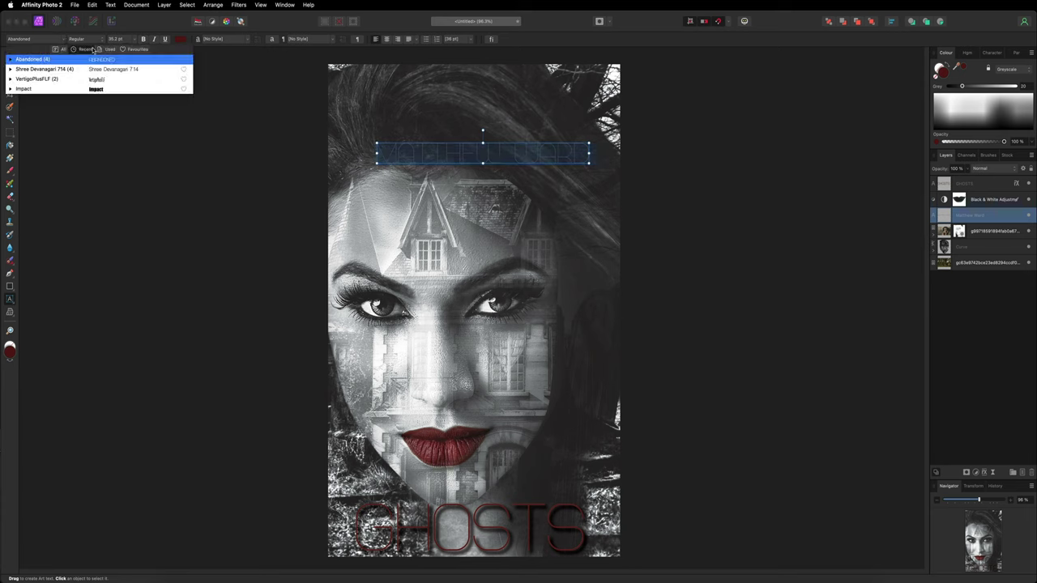
left_click(109, 71)
key("Escape")
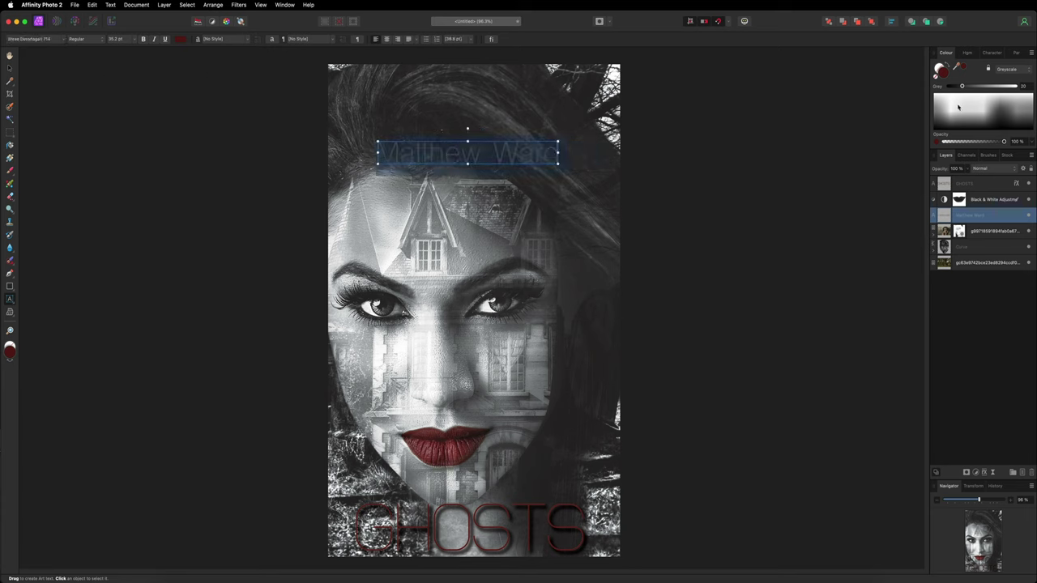
left_click_drag(963, 86, 1018, 86)
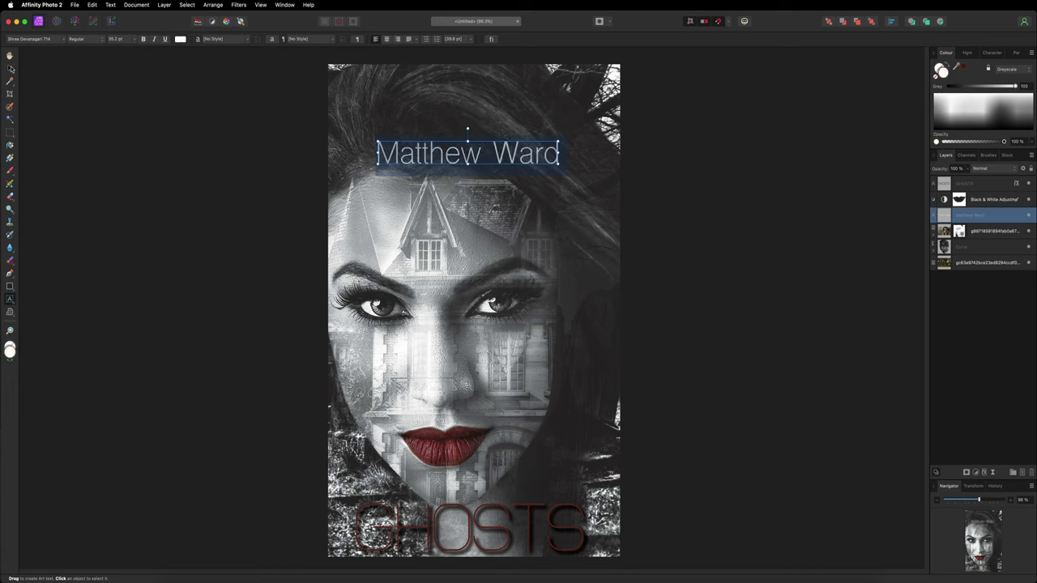
Place the author name just above the GHOSTS title, aligned with its left edge, and scale it down to about 22 pt.
key("v")
left_click_drag(443, 174, 424, 513)
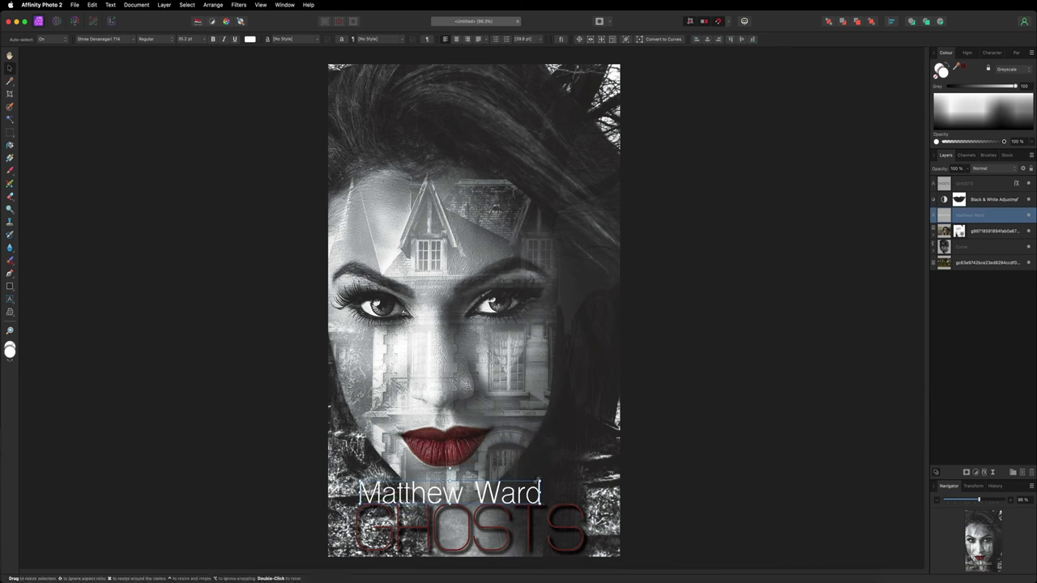
left_click_drag(539, 482, 472, 486)
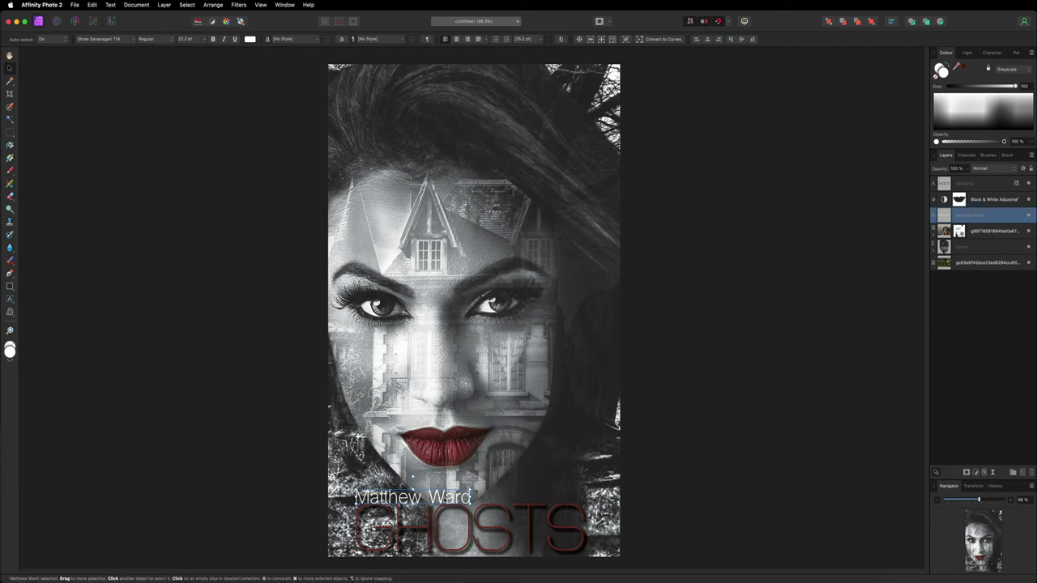
left_click_drag(409, 504, 409, 502)
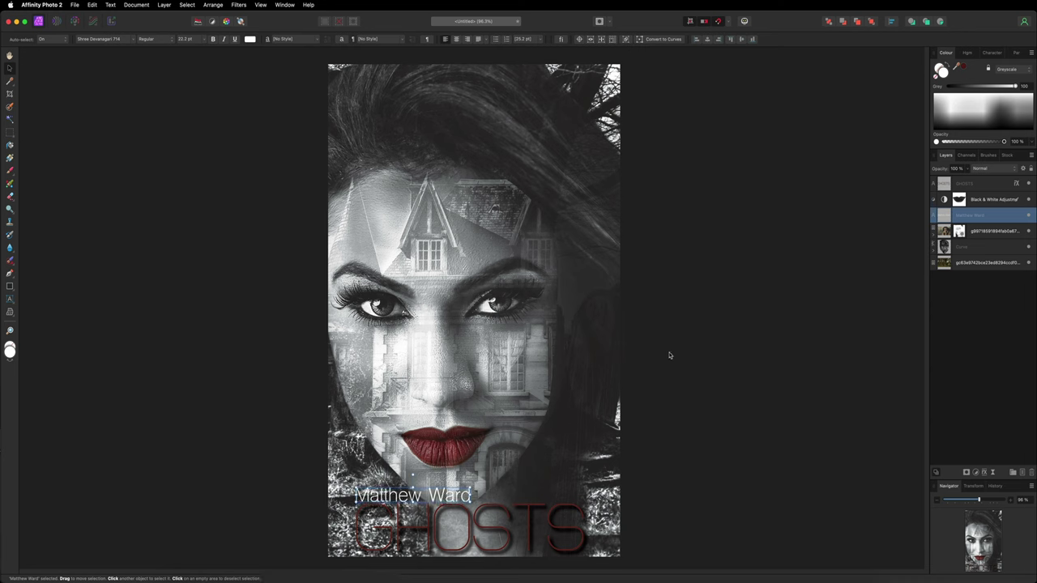
Duplicate the GHOSTS title, move the copy up over the hair and replace its text with the two-line tagline YOU CAN RUN, BUT YOU CAN'T HIDE.
left_click(551, 515)
left_click(515, 524)
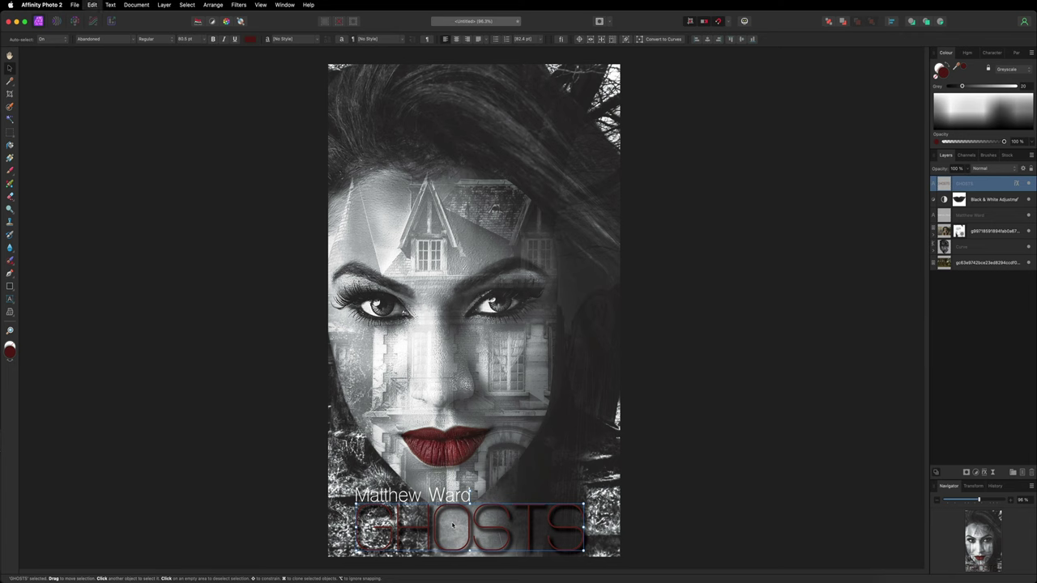
key("super+j")
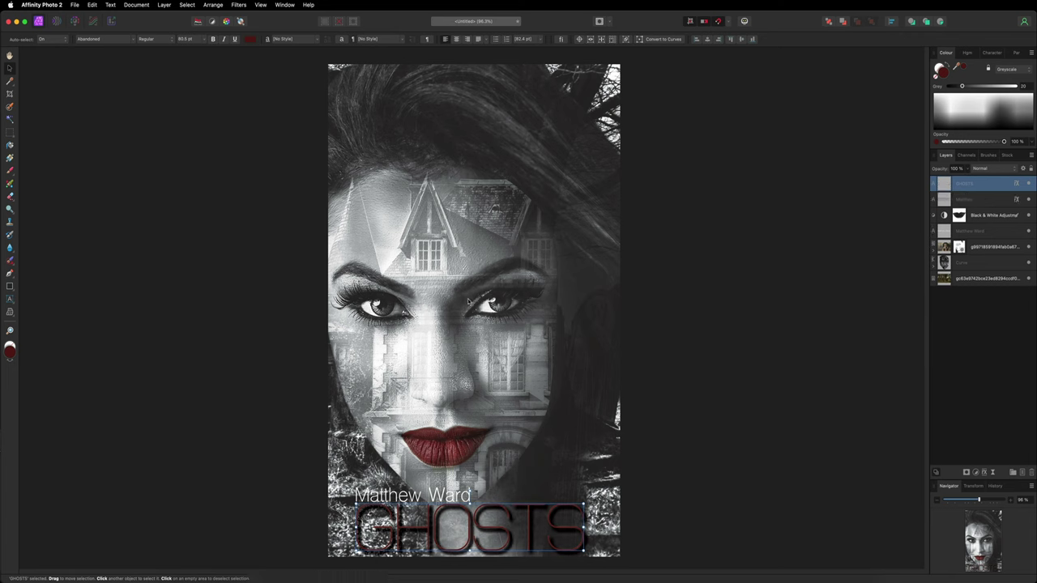
left_click_drag(485, 517, 492, 146)
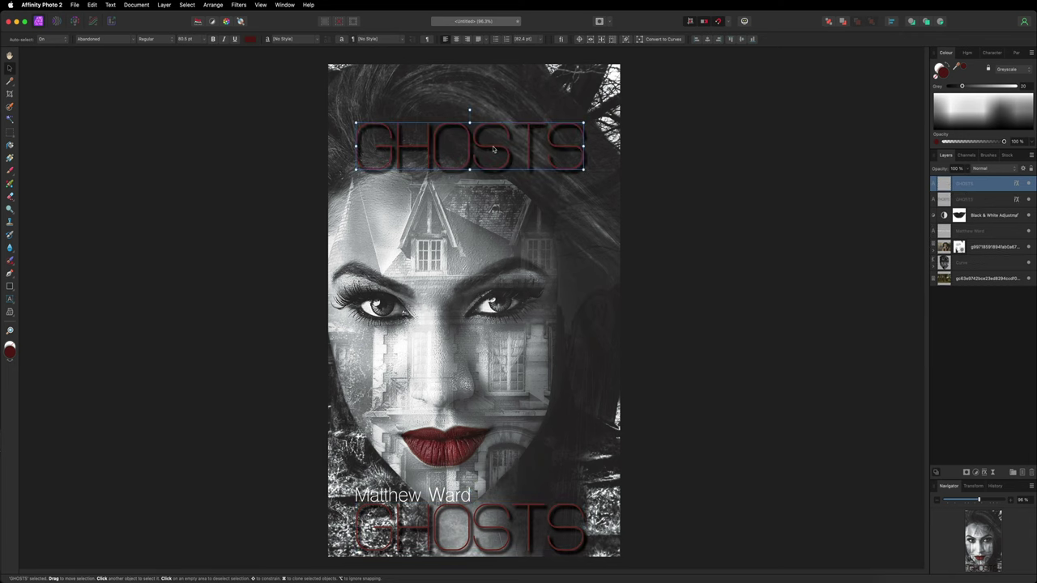
double_click(492, 146)
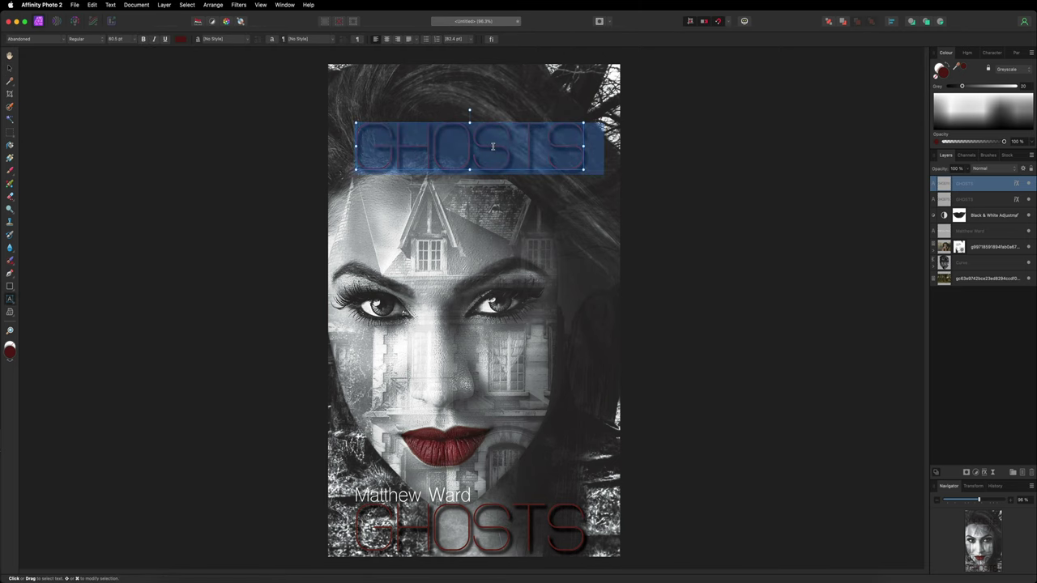
key("super+v")
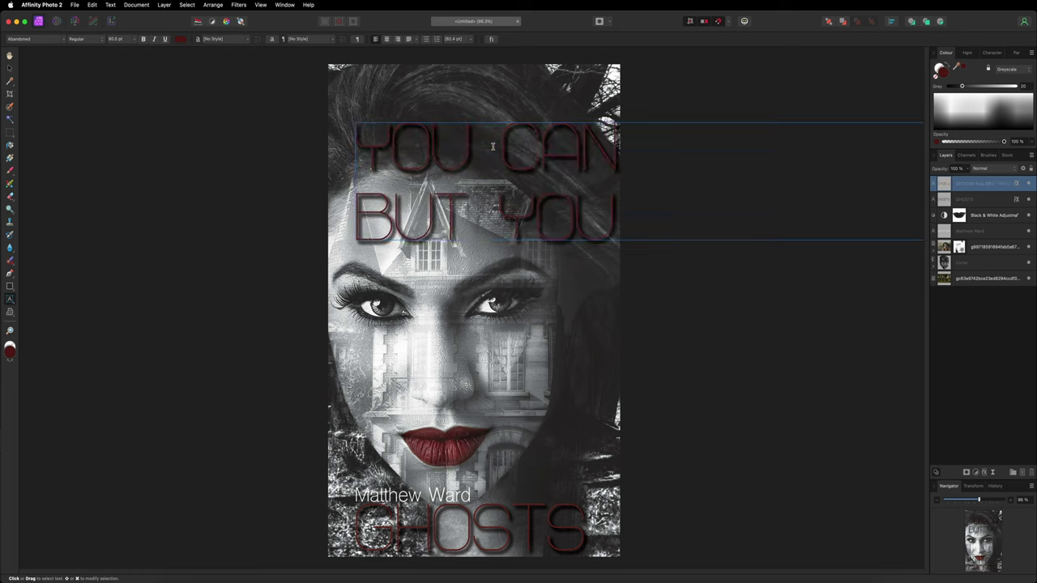
Colour the tagline white and switch off its Inner Glow and Outer Shadow effects.
key("super+a")
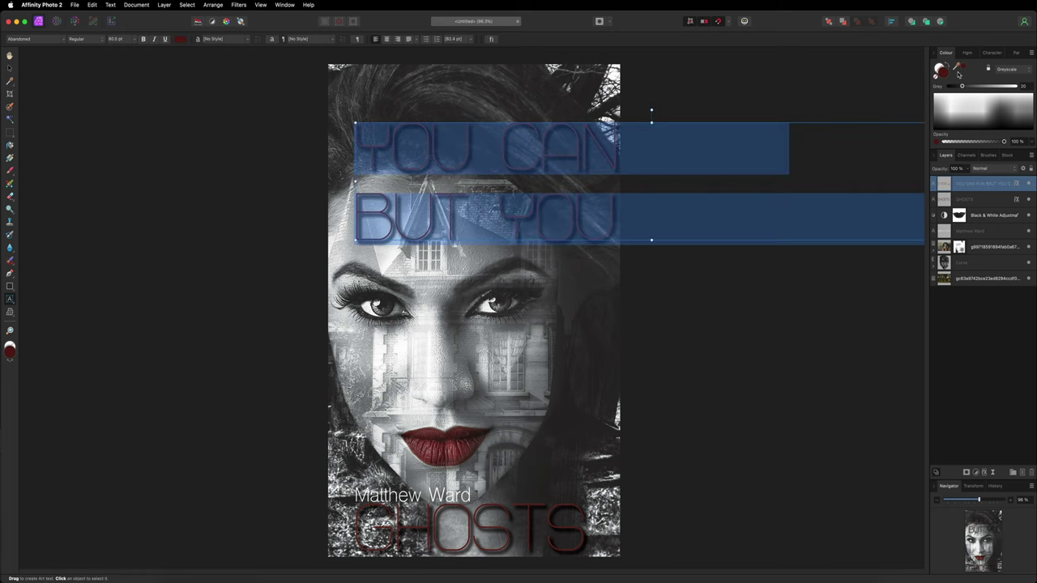
left_click_drag(944, 98, 925, 89)
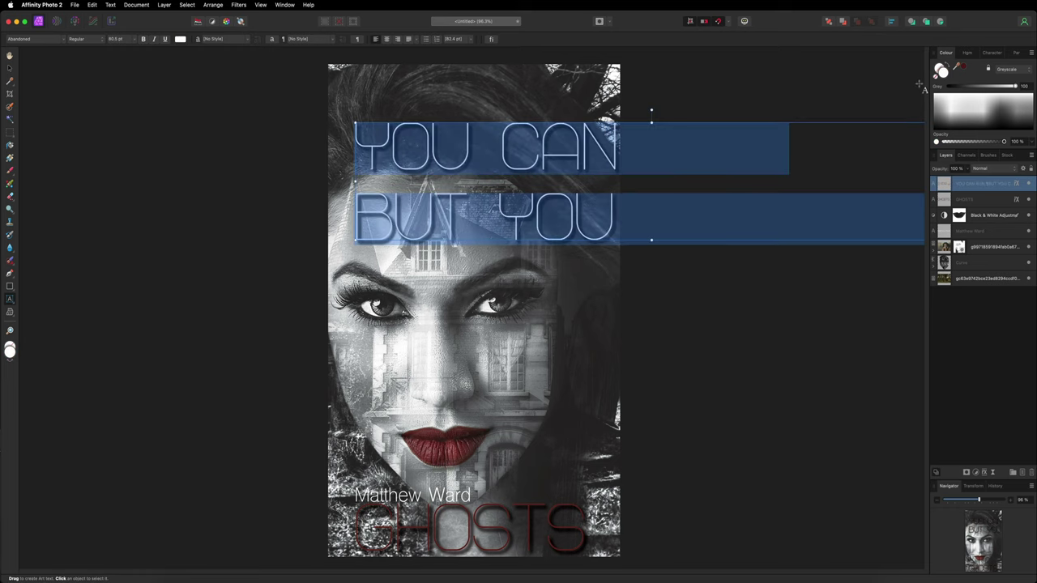
left_click(1018, 184)
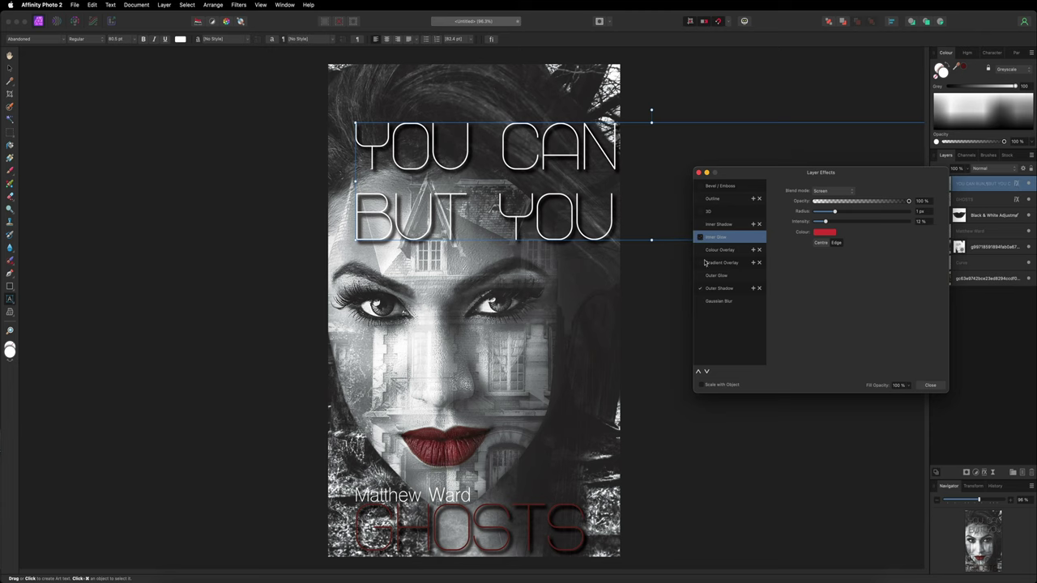
left_click(700, 288)
left_click(930, 385)
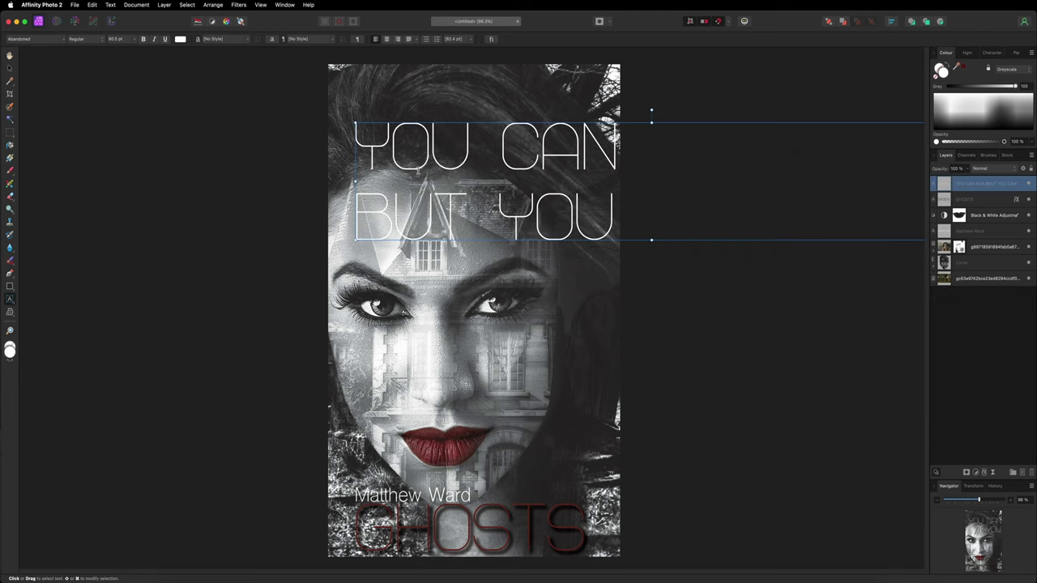
Scale the tagline down to about 28 pt and place it over the hair above the forehead.
left_click_drag(356, 123, 756, 203)
double_click(778, 230)
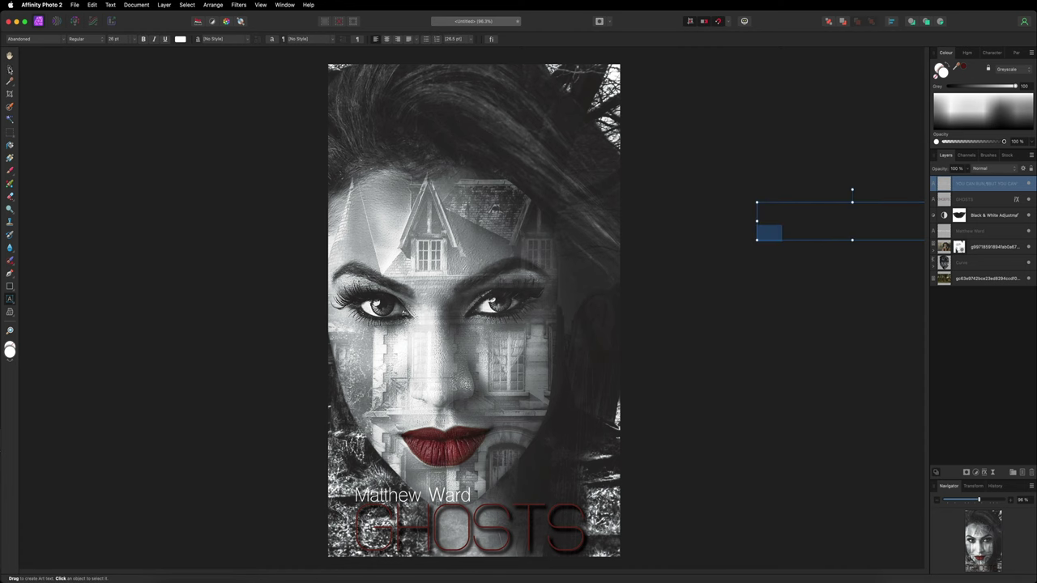
key("Escape")
left_click_drag(803, 224, 411, 117)
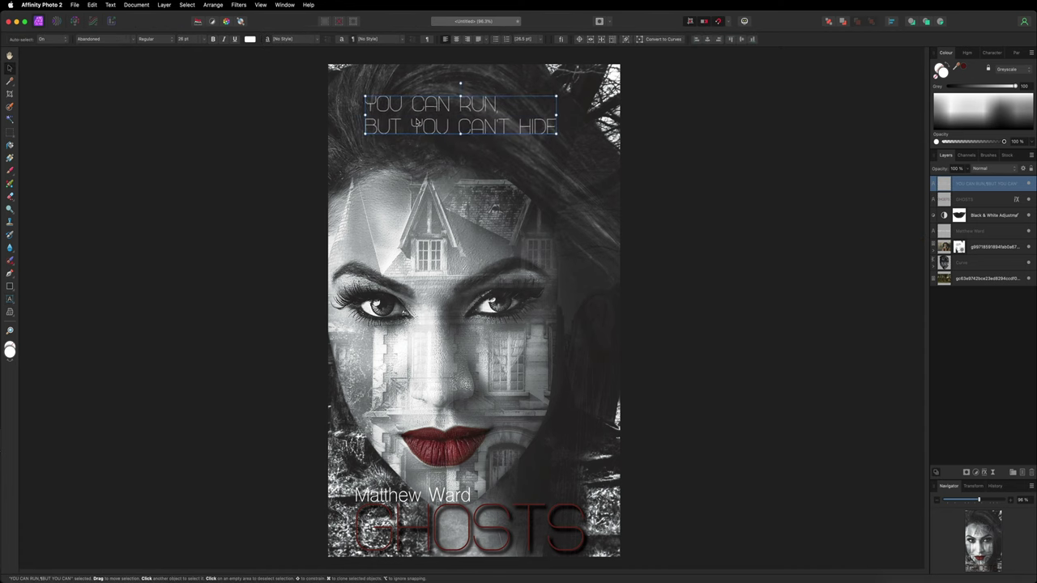
Centre-align both lines of the tagline and move it to the horizontal centre of the image near its upper edge.
triple_click(425, 116)
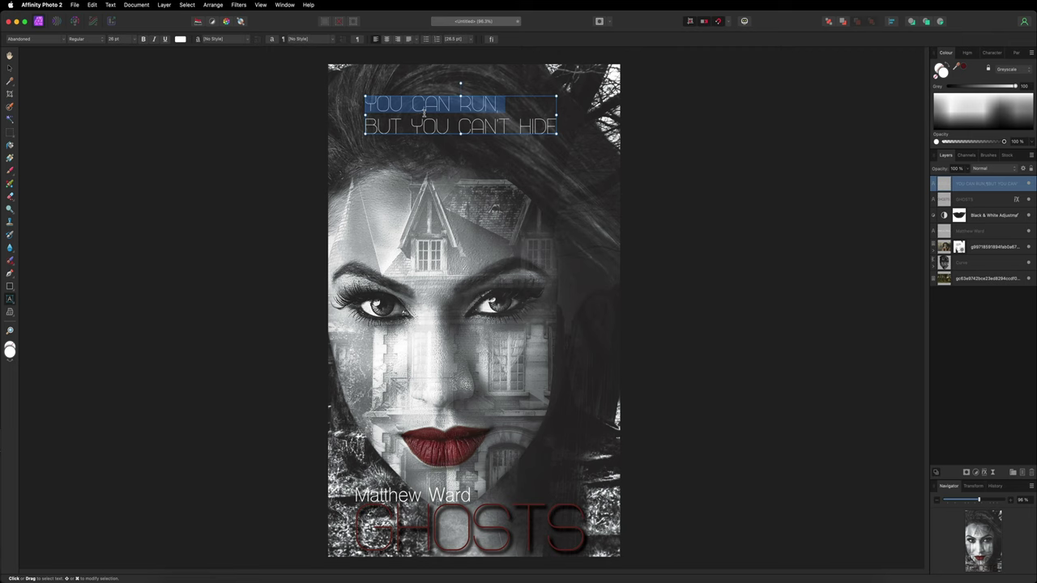
key("super+a")
left_click(387, 38)
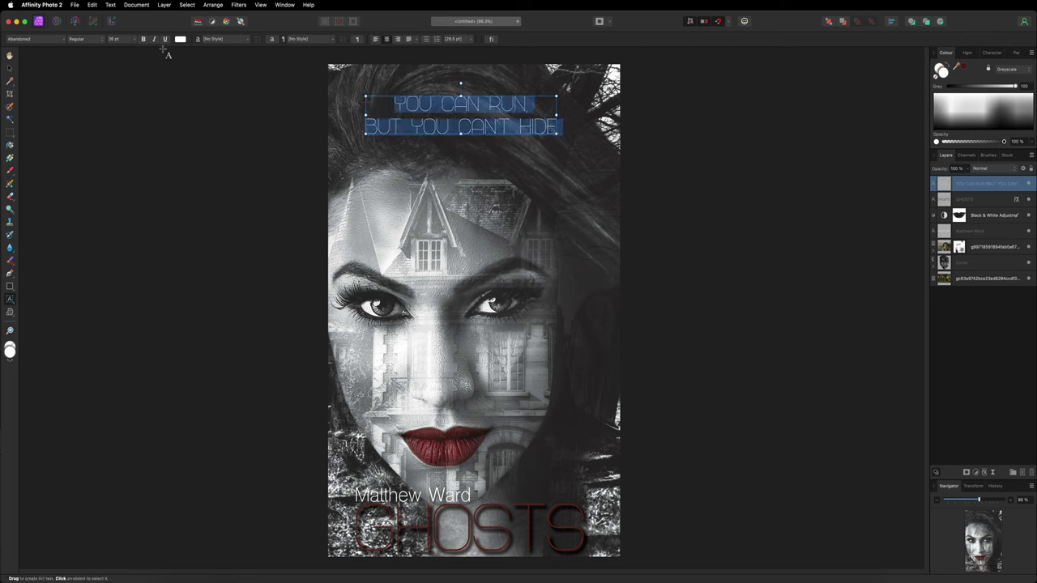
left_click(9, 68)
left_click_drag(481, 118, 475, 94)
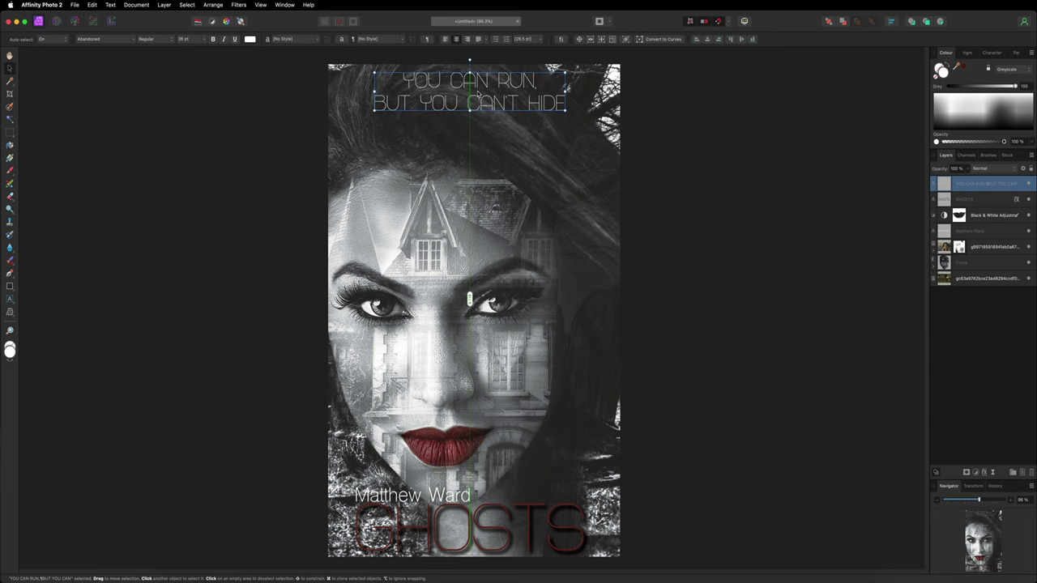
Target the portrait layer's mask with the Paint Brush and set the brush width to about 455 px.
left_click(206, 135)
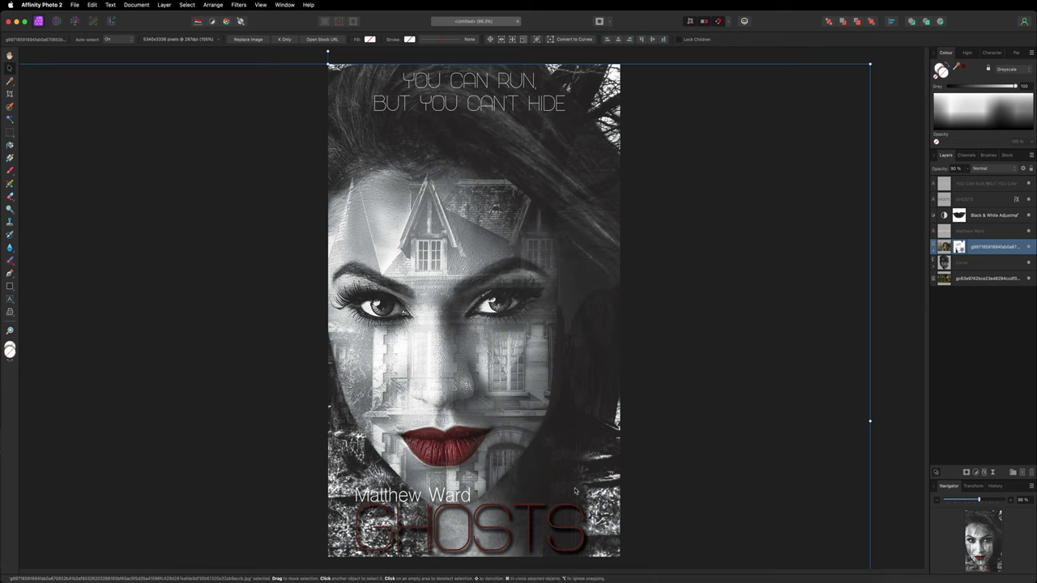
left_click(963, 245)
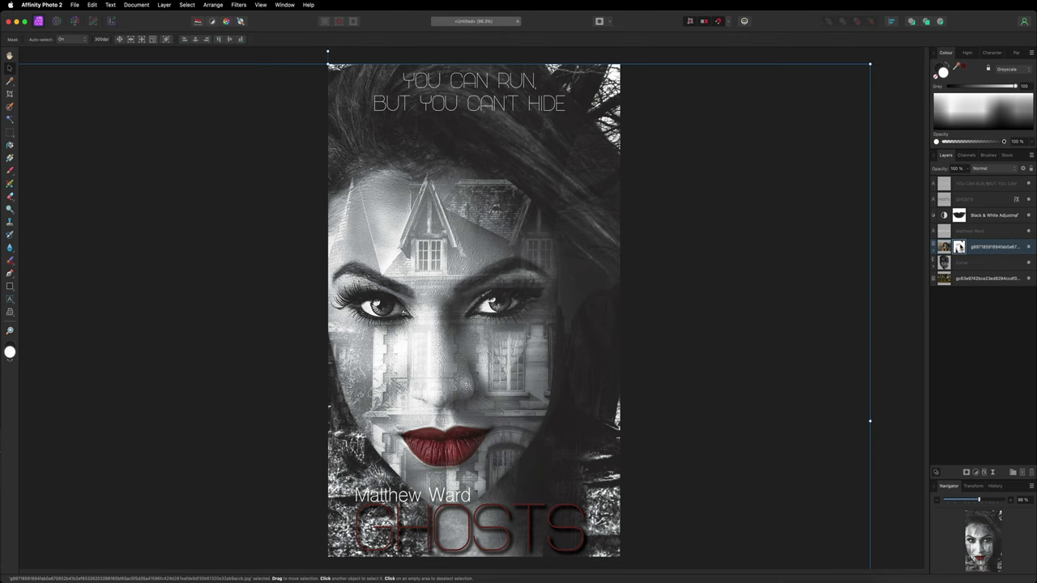
left_click(10, 171)
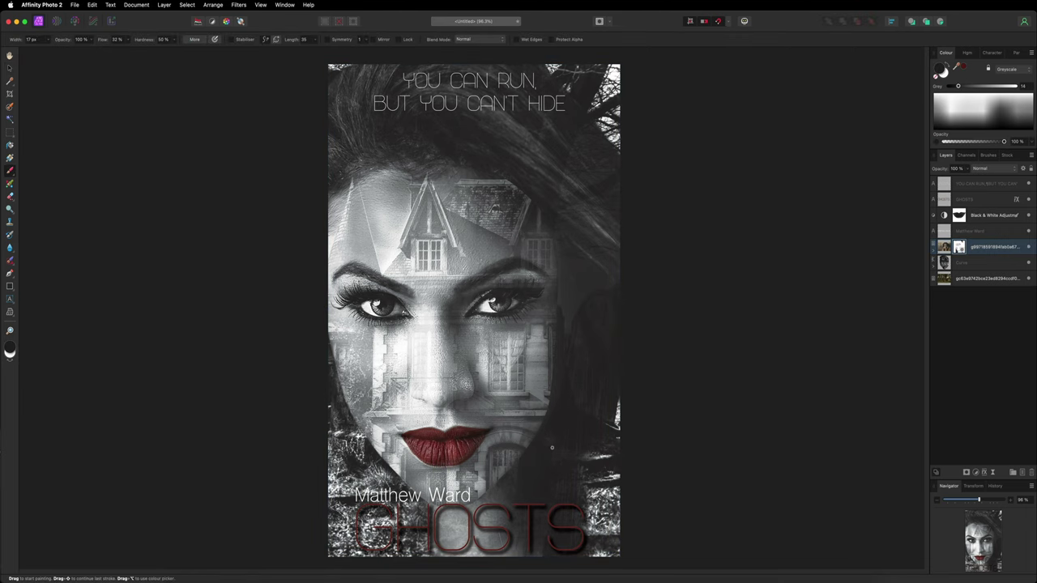
key("bracketright")
key("bracketright")
key("bracketright")
key("bracketright")
key("bracketright")
left_click(93, 40)
key("bracketleft")
key("bracketleft")
key("bracketleft")
Paint white on the portrait's mask over the background along the image's right edge, from beside the cheek down past the GHOSTS title.
mouse_move(597, 370)
left_mouse_down()
mouse_move(586, 367)
mouse_move(599, 262)
left_mouse_up()
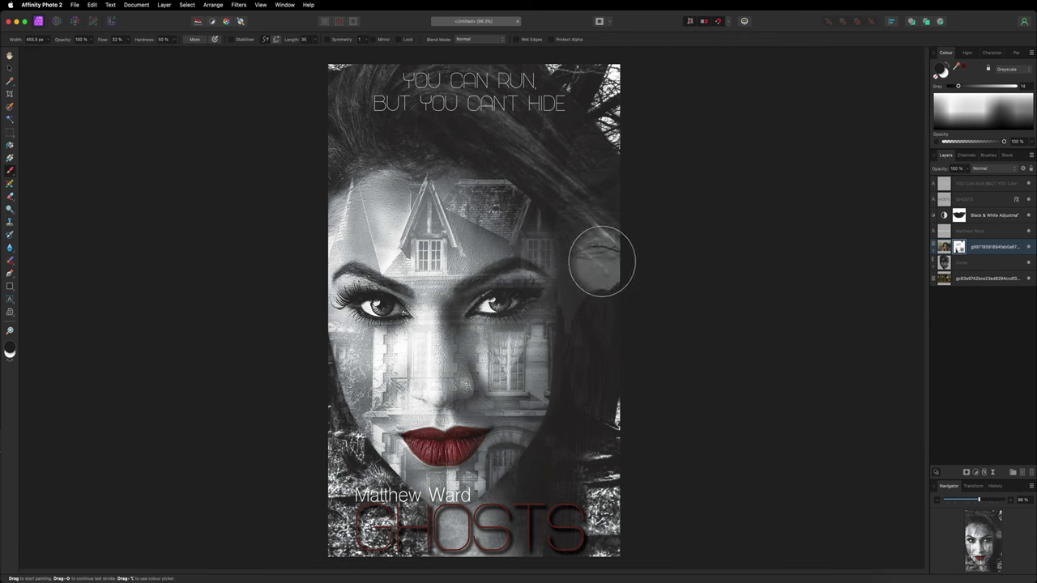
left_click(953, 66)
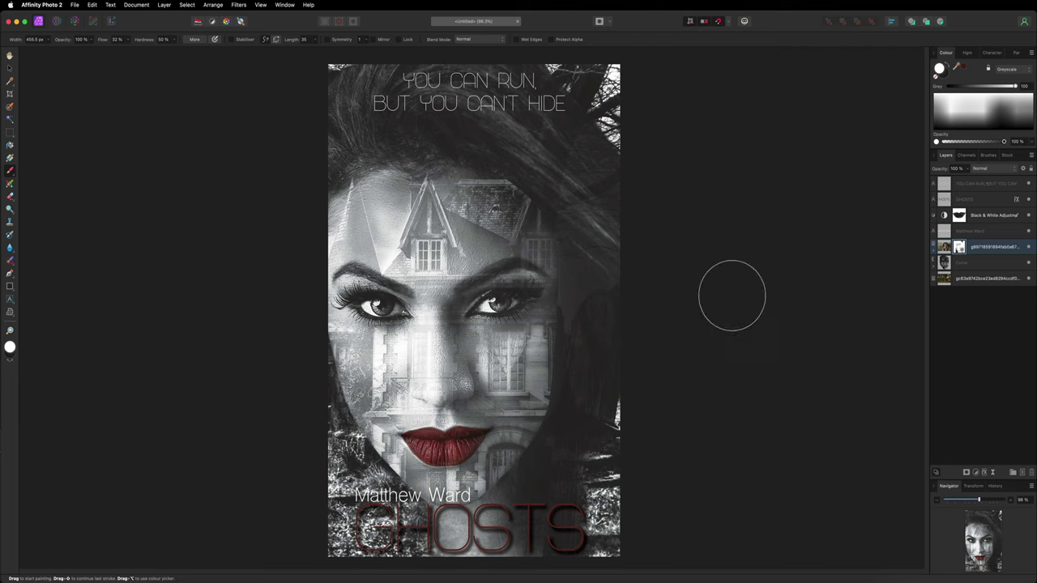
left_click_drag(601, 482, 604, 547)
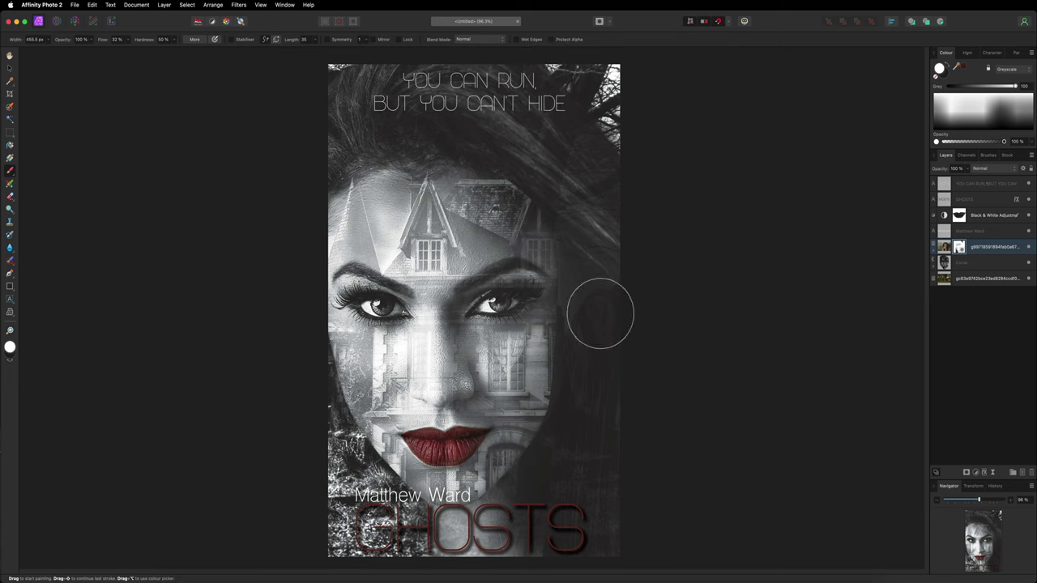
Raise the portrait layer's opacity to 100 %.
left_click(993, 247)
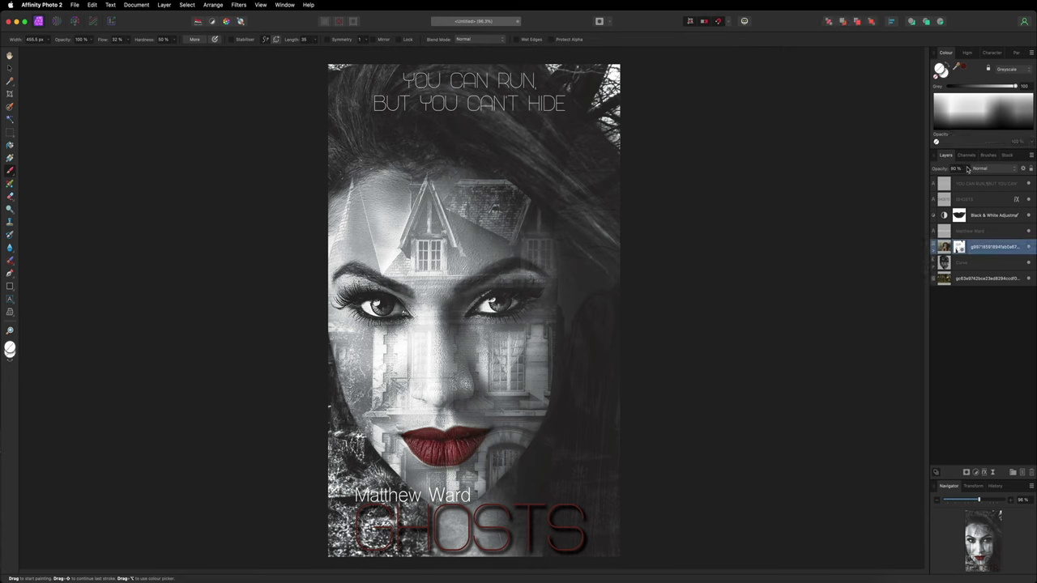
left_click(966, 170)
left_click_drag(969, 178, 985, 180)
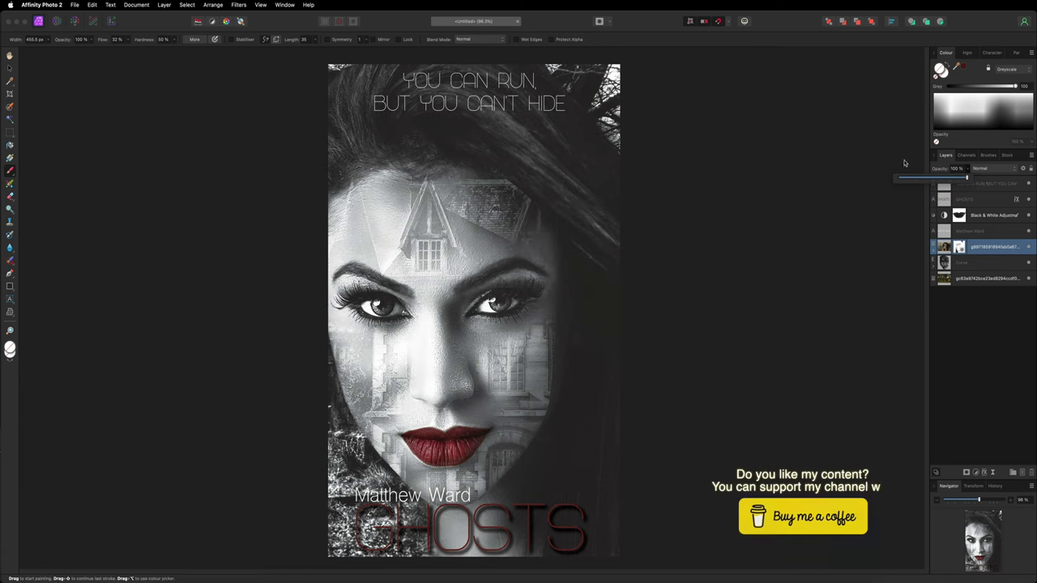
left_click(848, 152)
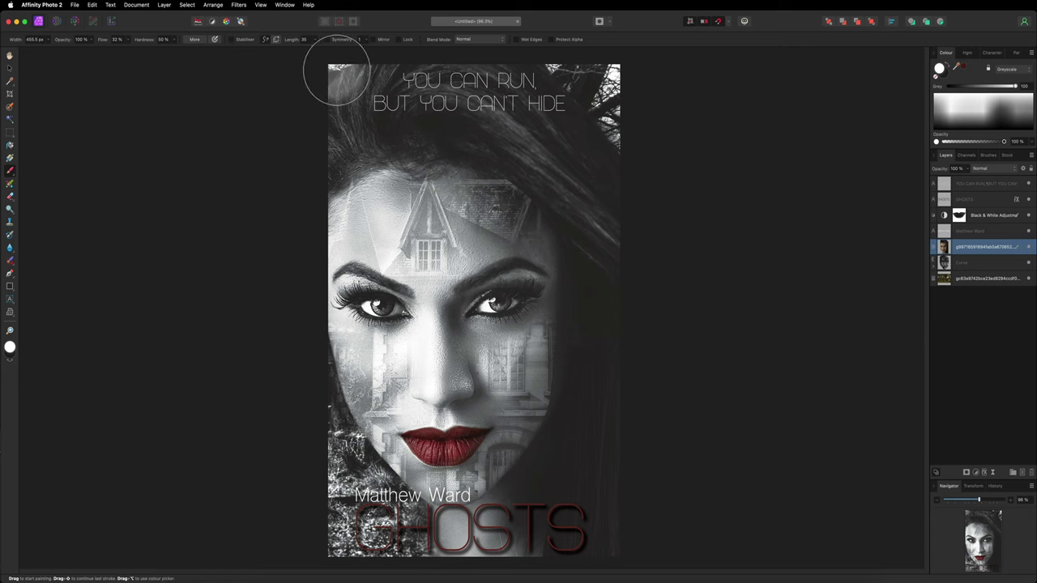
Hide the Black & White adjustment and show it again to compare the poster in colour and monochrome.
left_click(972, 215)
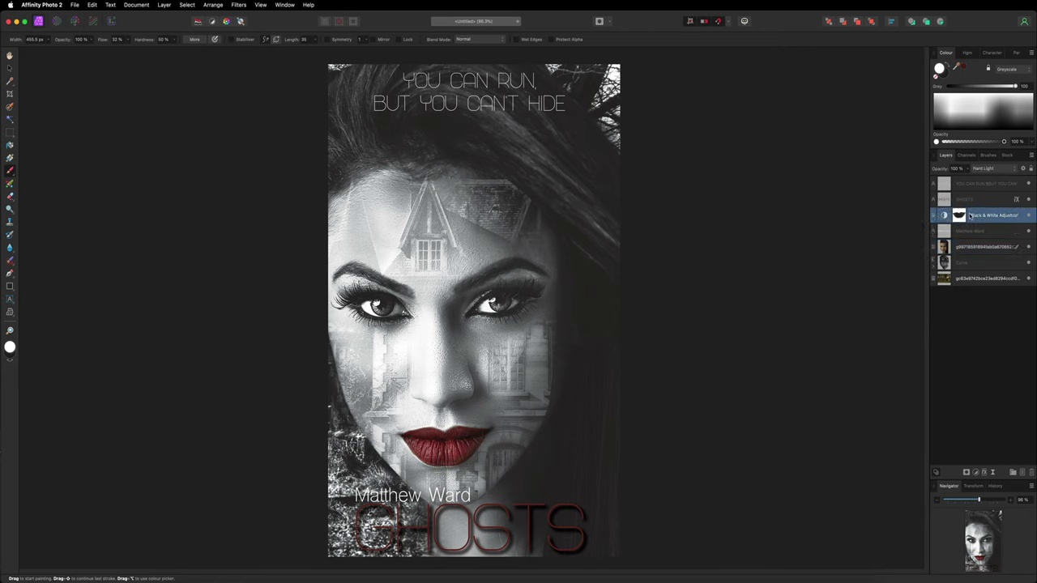
left_click(1029, 215)
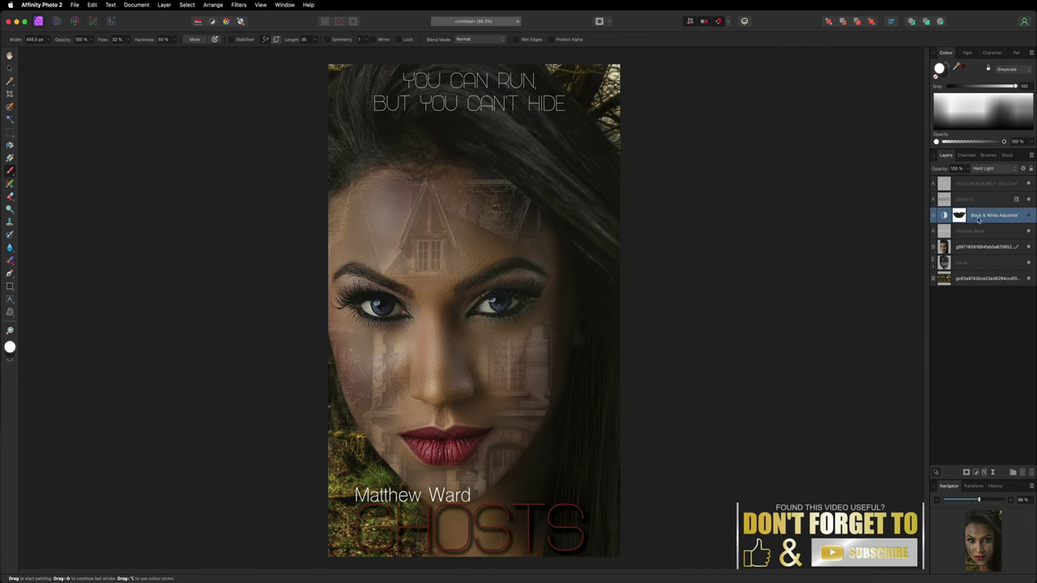
left_click(1028, 216)
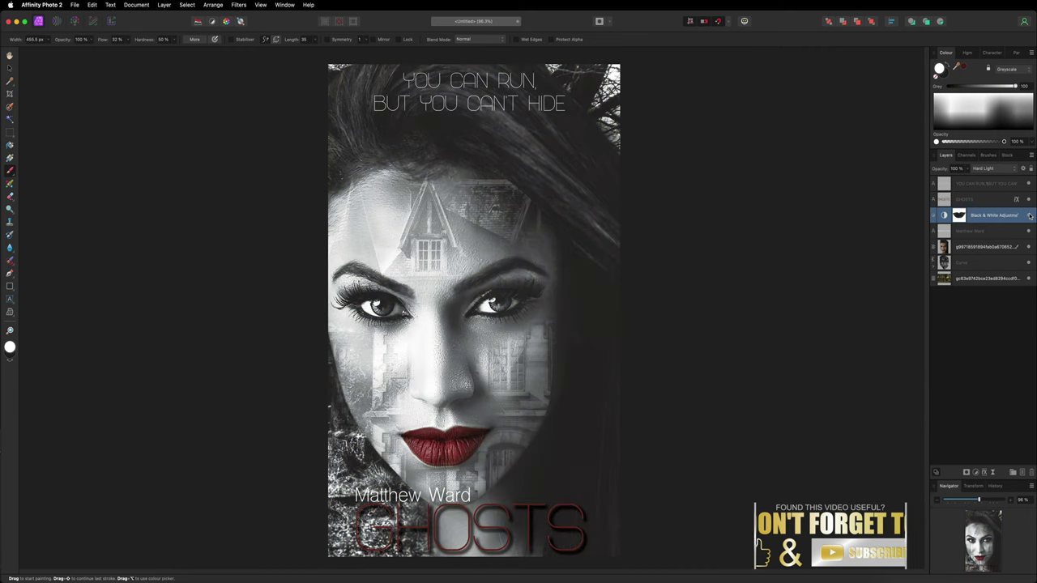